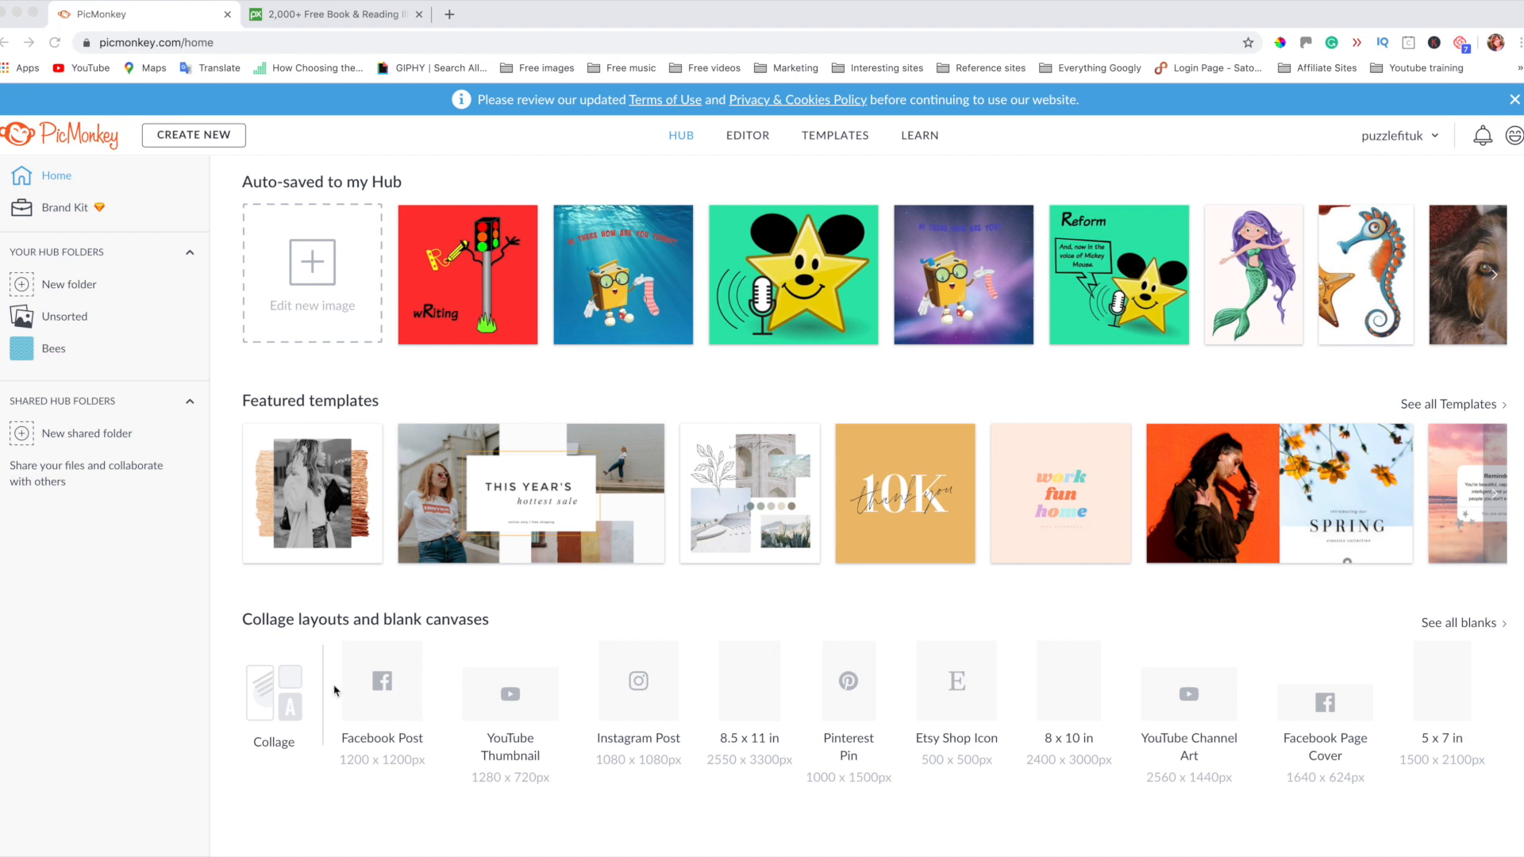
- Create a blank 1200 x 1200 px Facebook Post canvas named "Demo" in the Unsorted folder
click(210, 139)
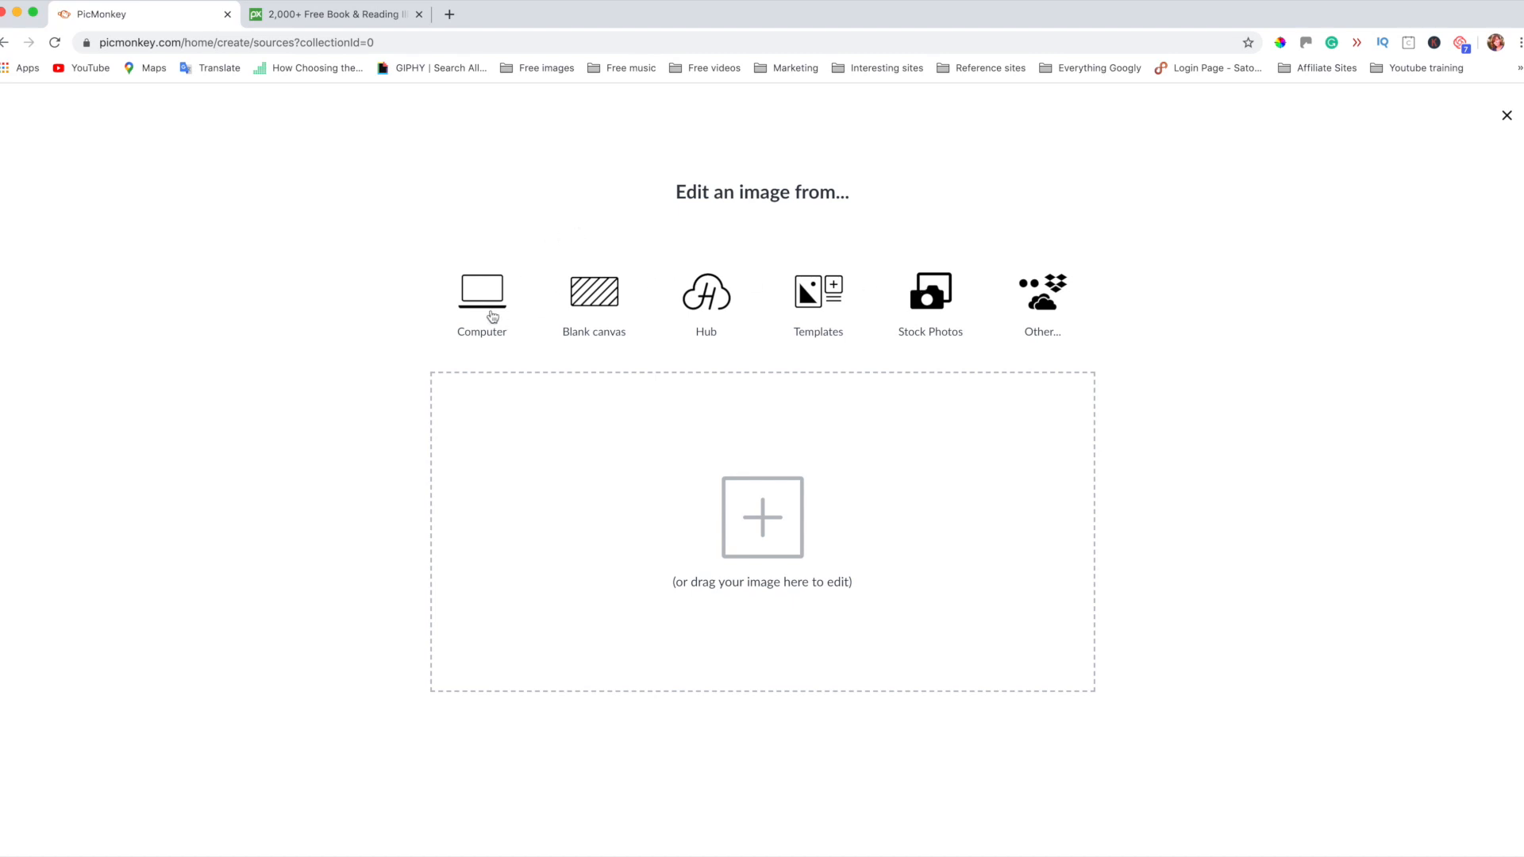
click(597, 300)
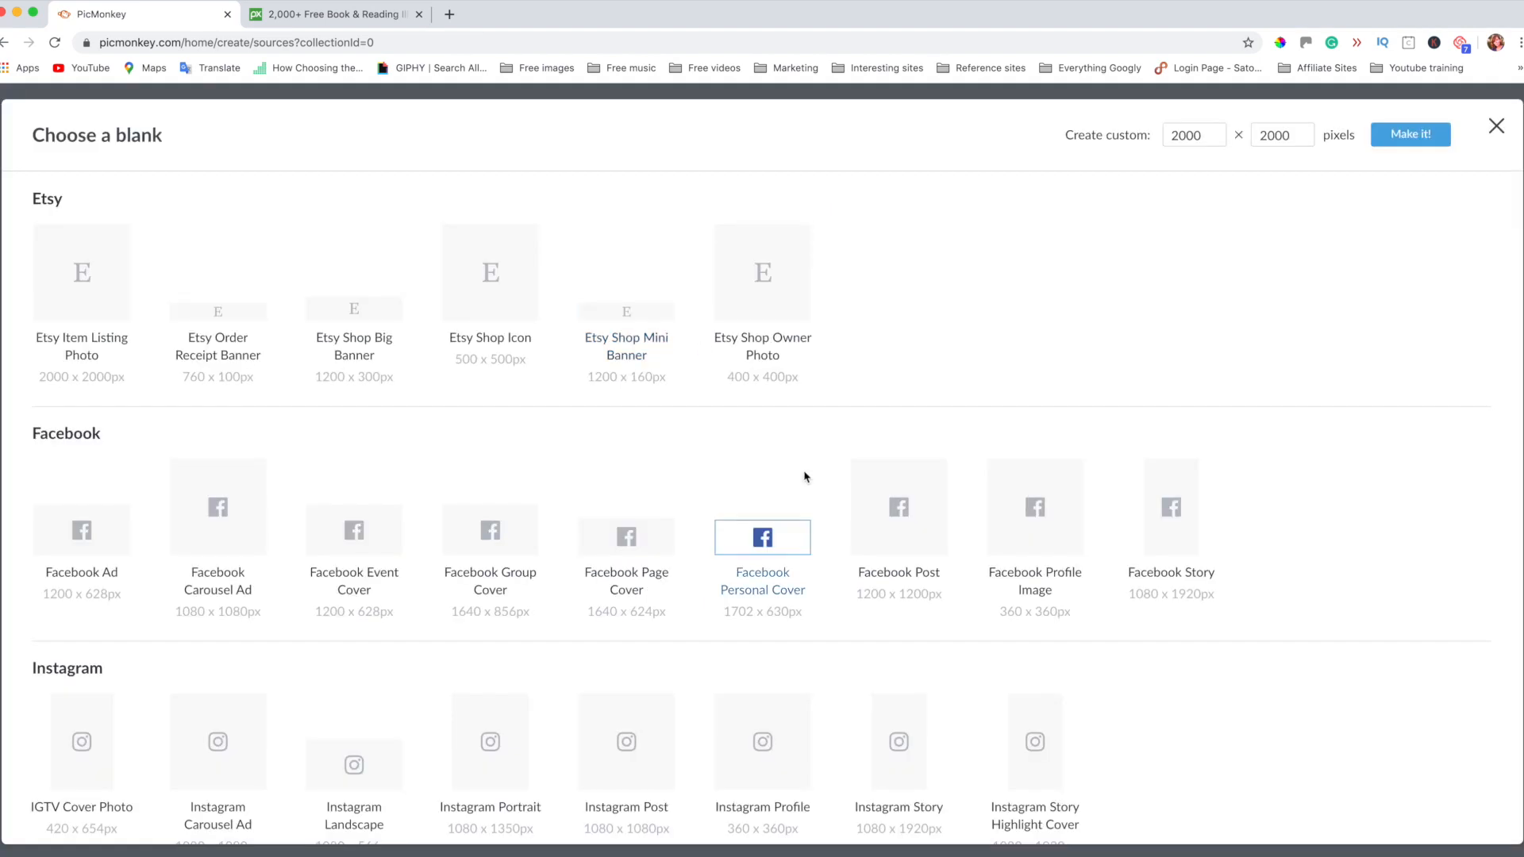
click(899, 514)
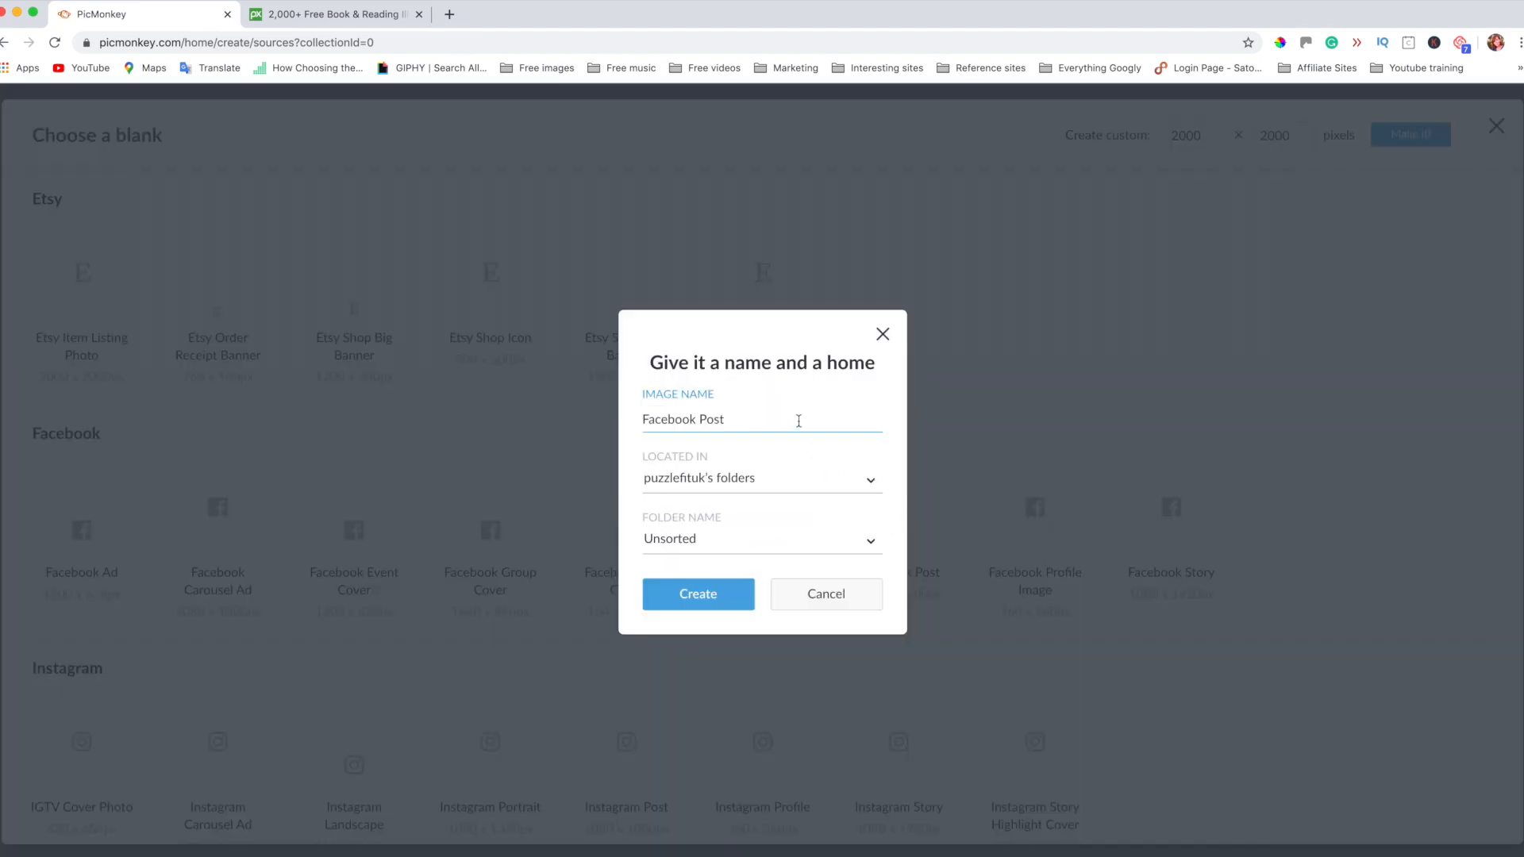
drag(748, 416, 565, 421)
text(Demo)
key(Return)
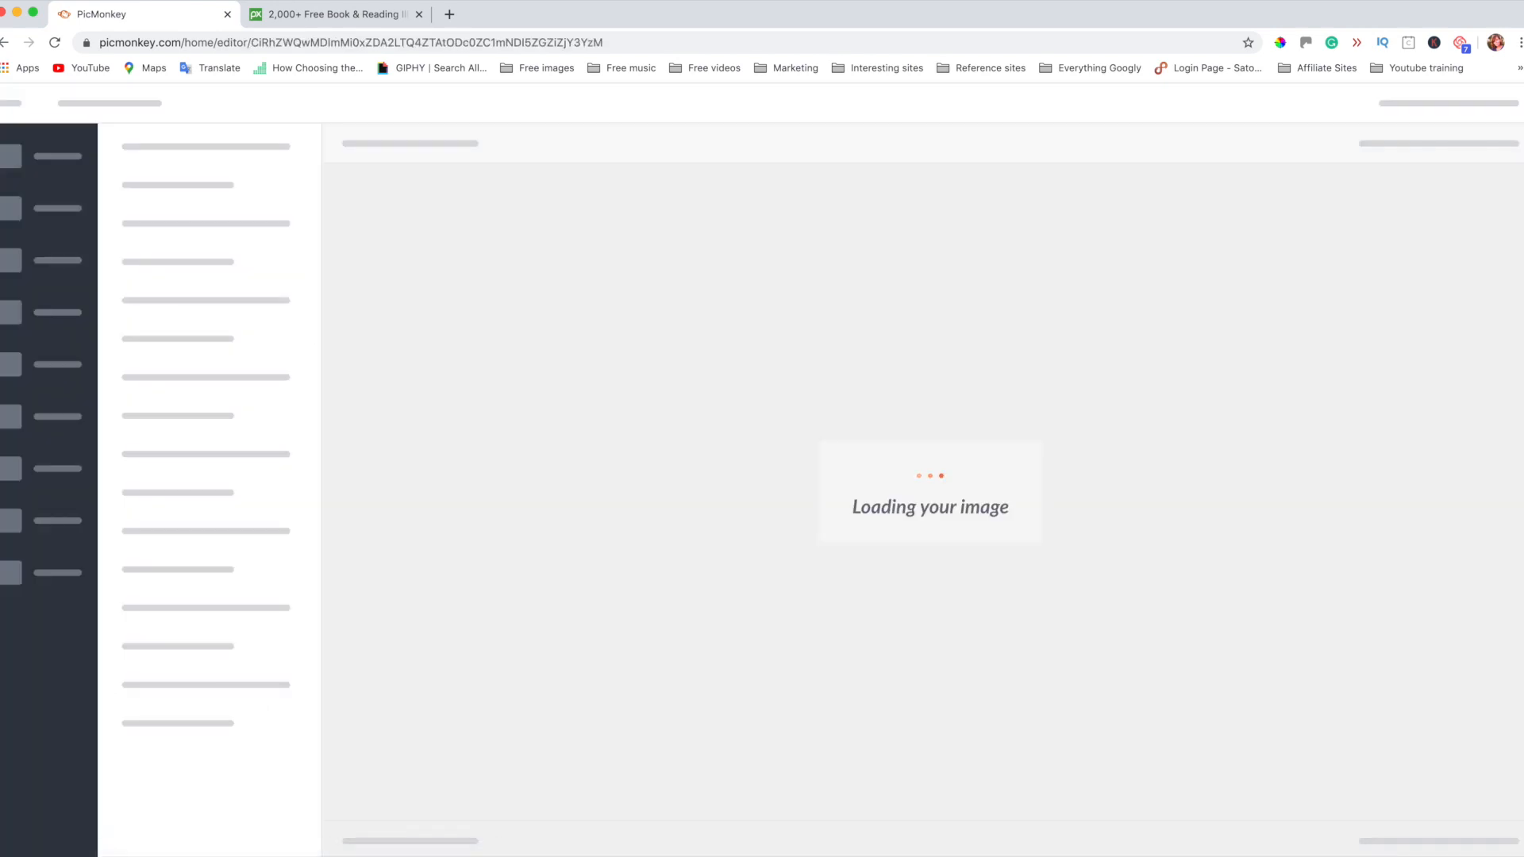
- Switch to Pixabay, view the page of the first old book landscape illustration, and return to the book results
click(294, 16)
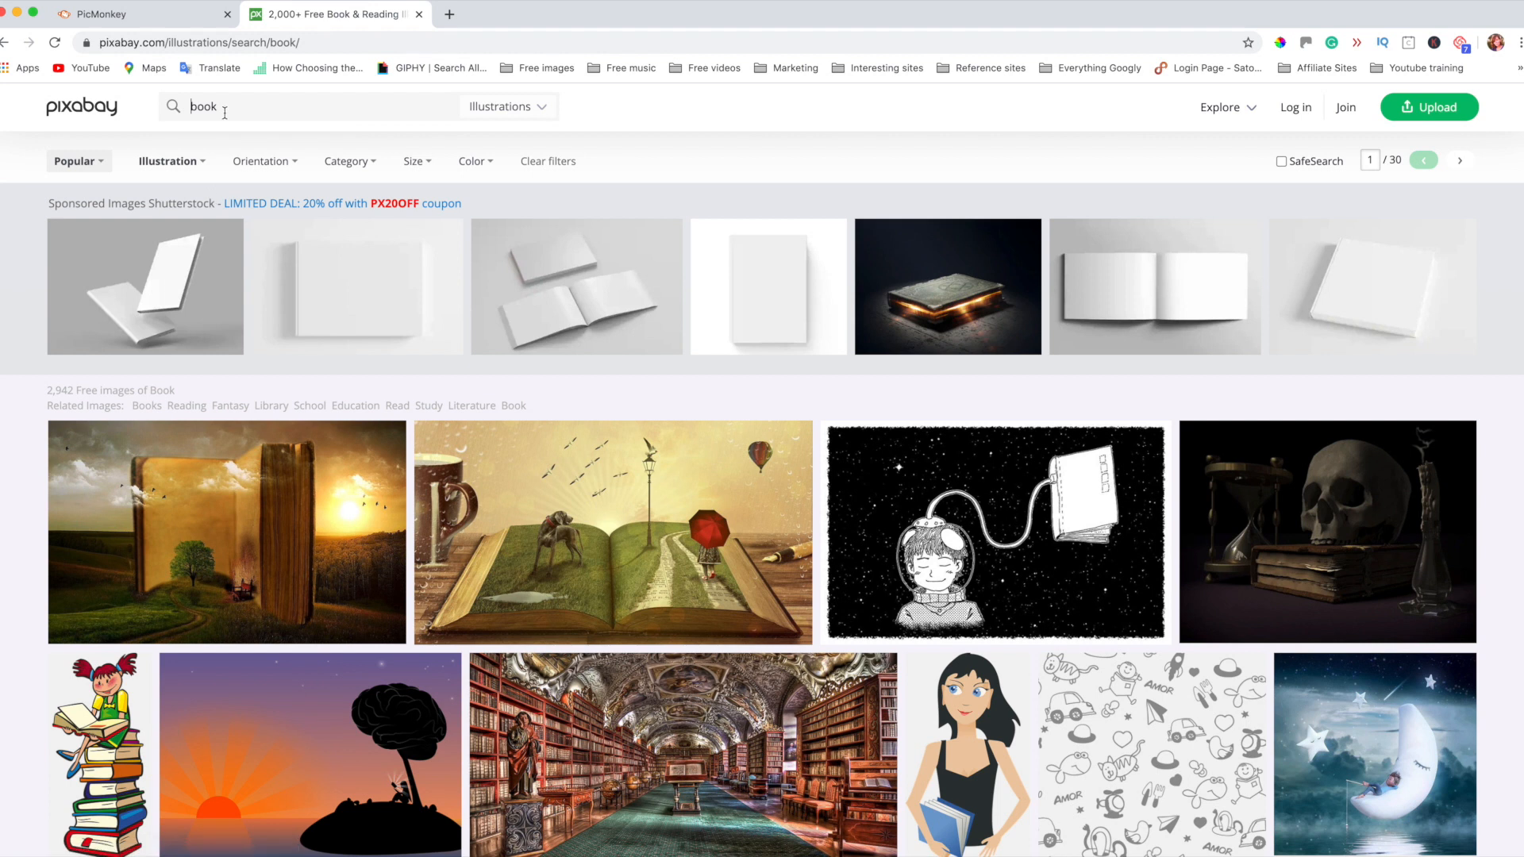
mouse_move(190, 163)
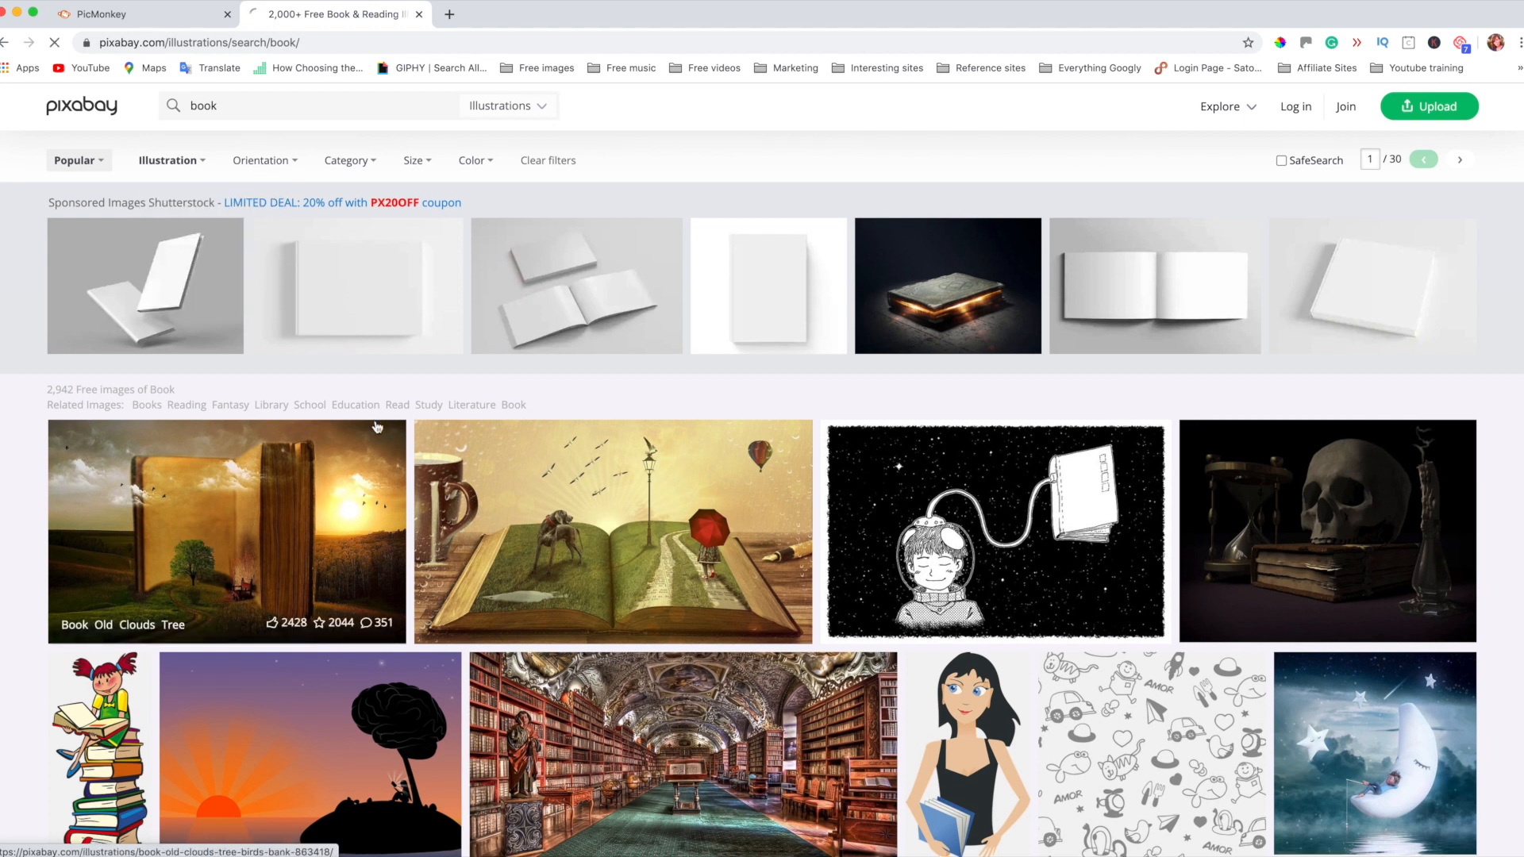
click(256, 621)
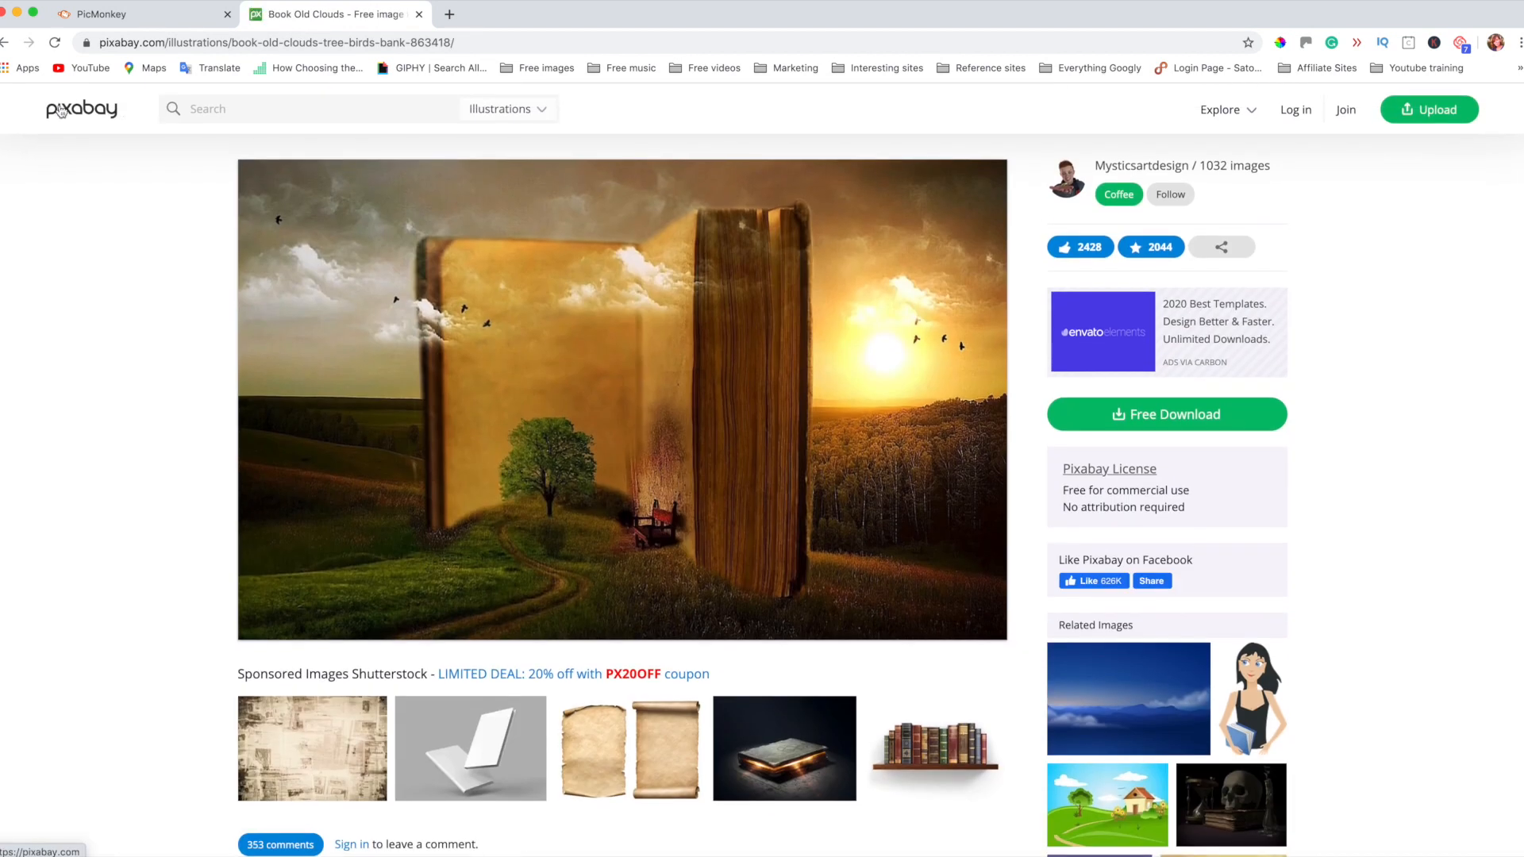
click(4, 44)
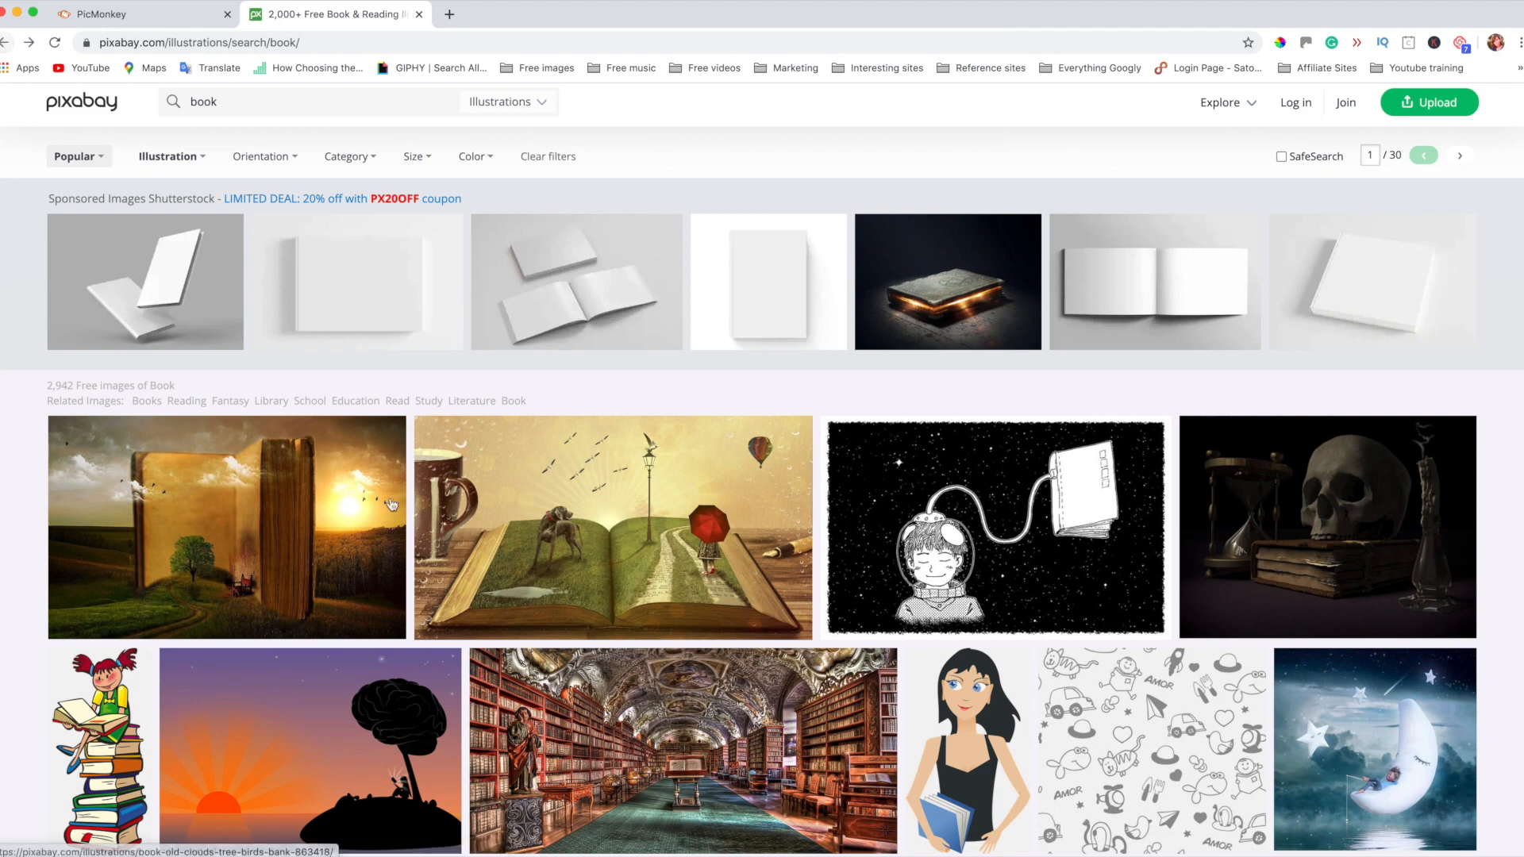
- Find the yellow book character with glasses among the results and download it as a 640×559 PNG
scroll(494, 664, down, 7)
scroll(494, 663, down, 3)
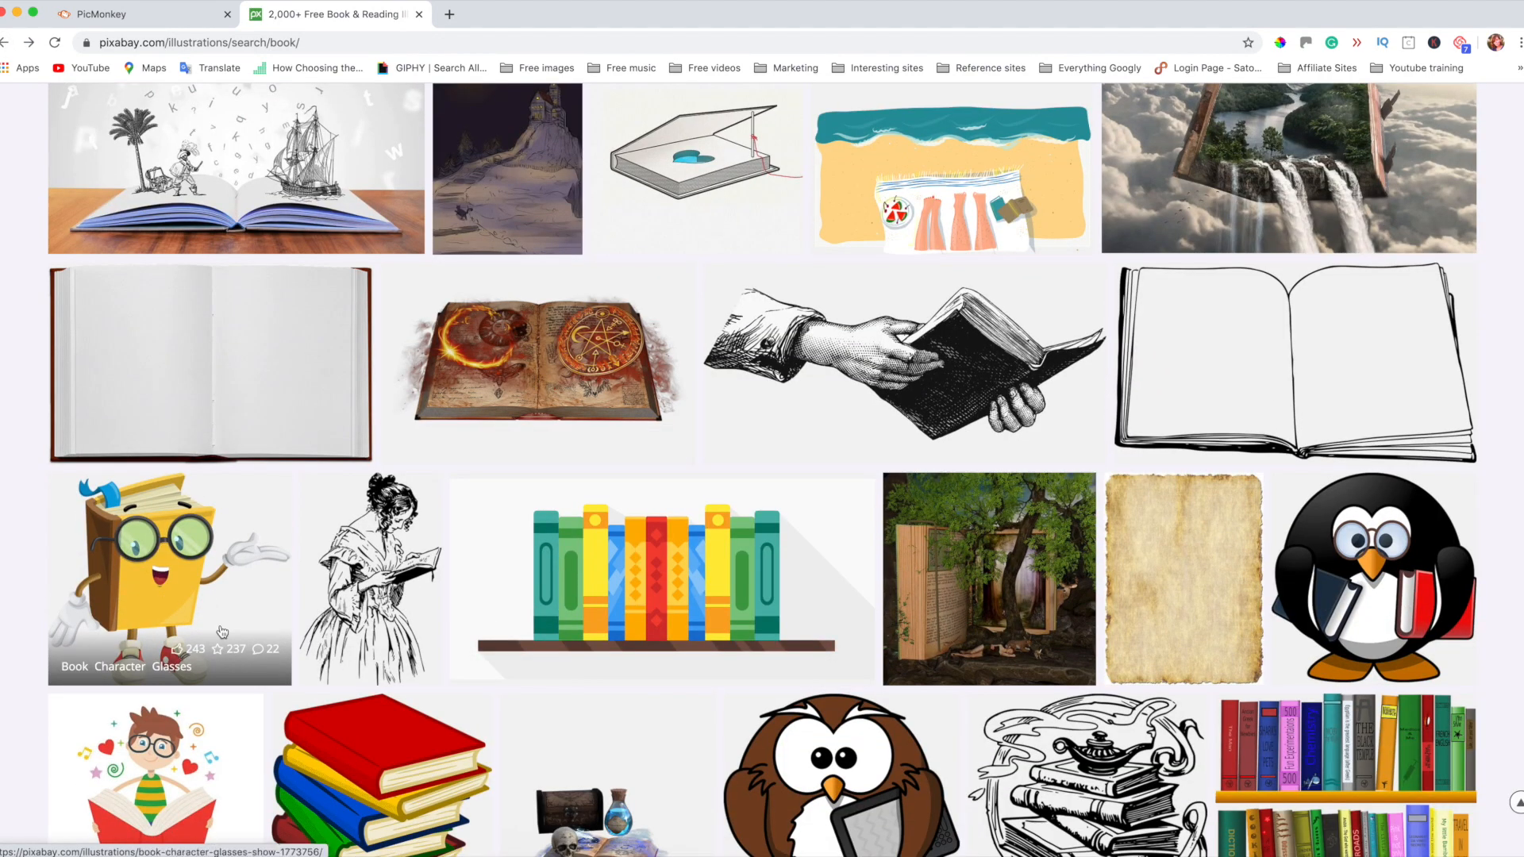
click(215, 592)
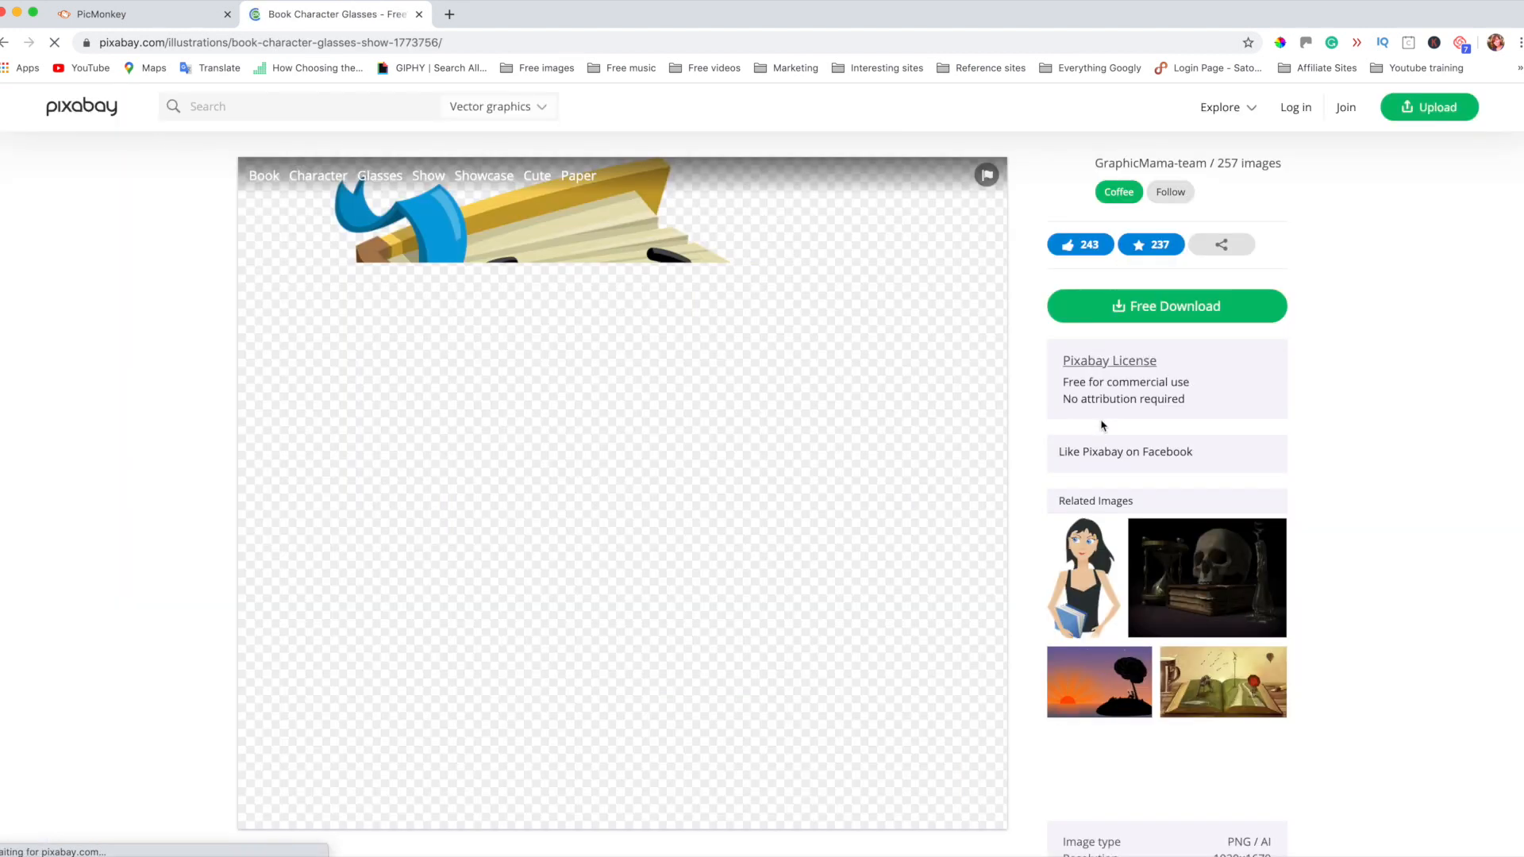
click(1099, 419)
click(1073, 459)
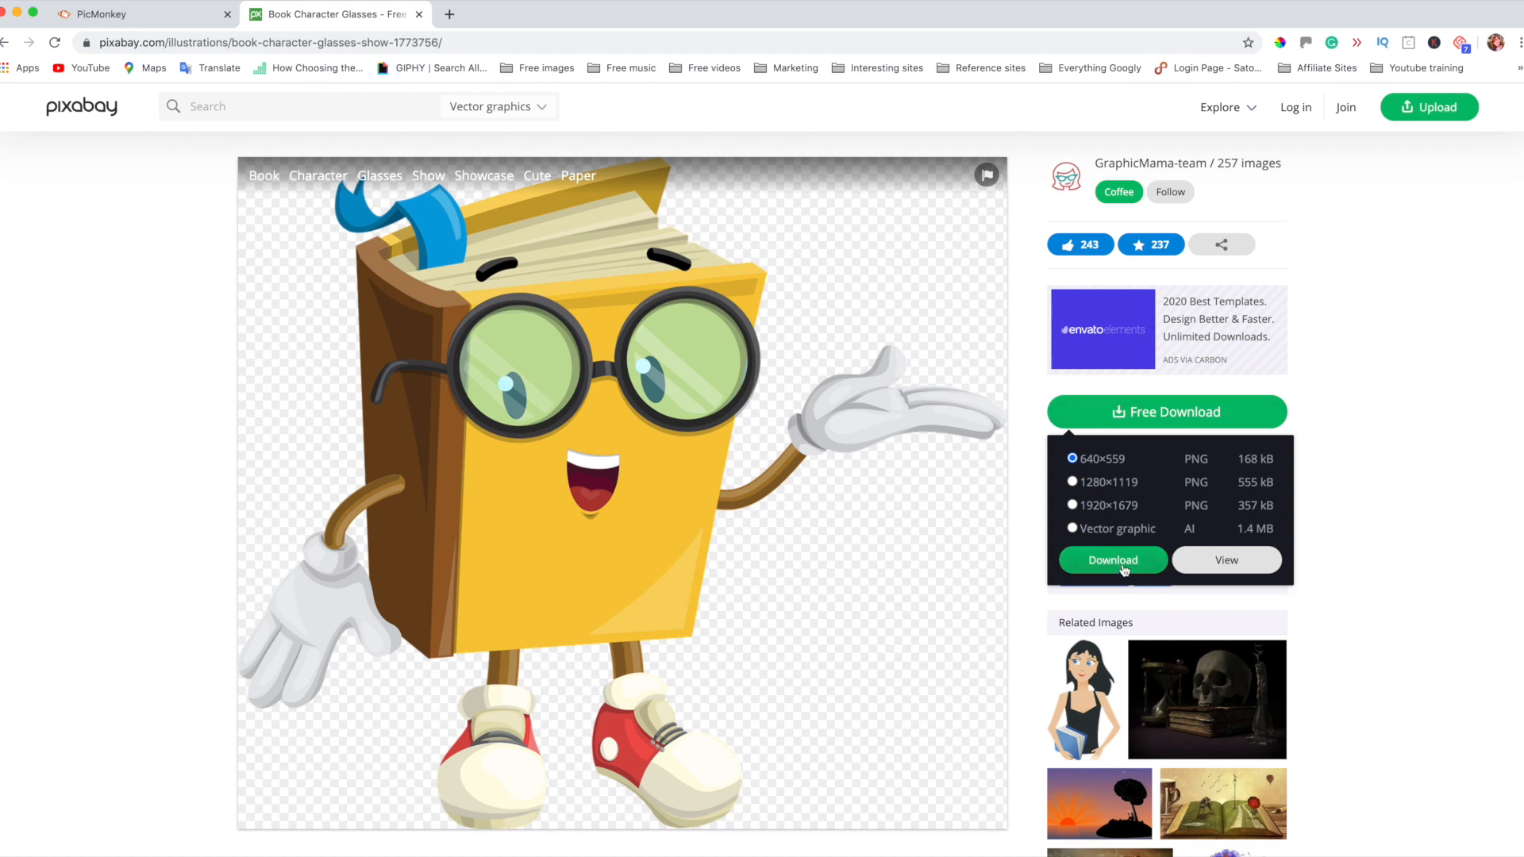
click(1123, 568)
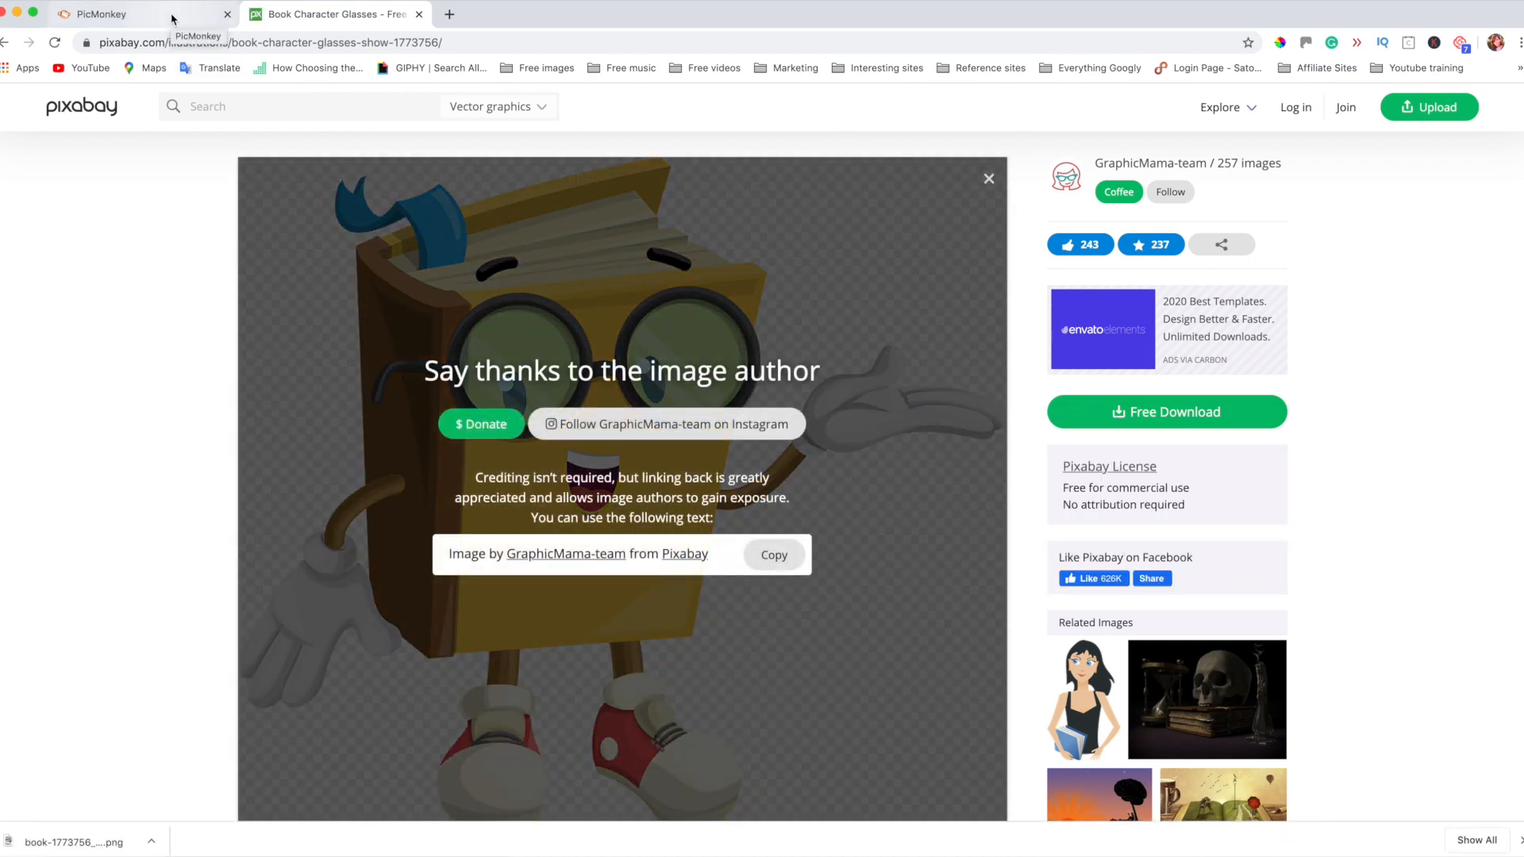
- Switch back to PicMonkey and add book-1773756_640 (1).png from the computer to the Demo canvas
click(171, 16)
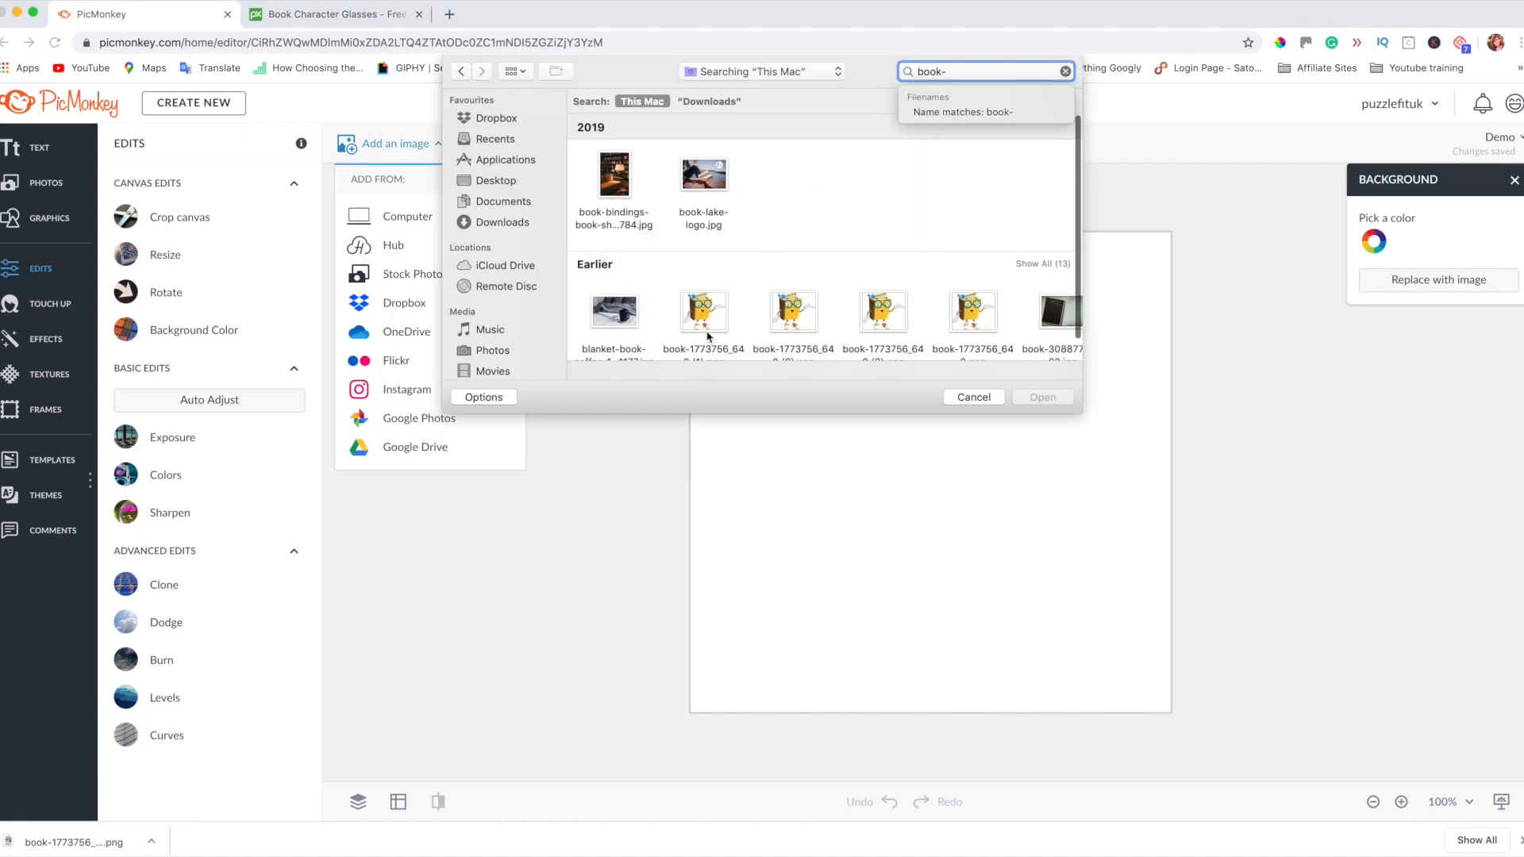
click(703, 318)
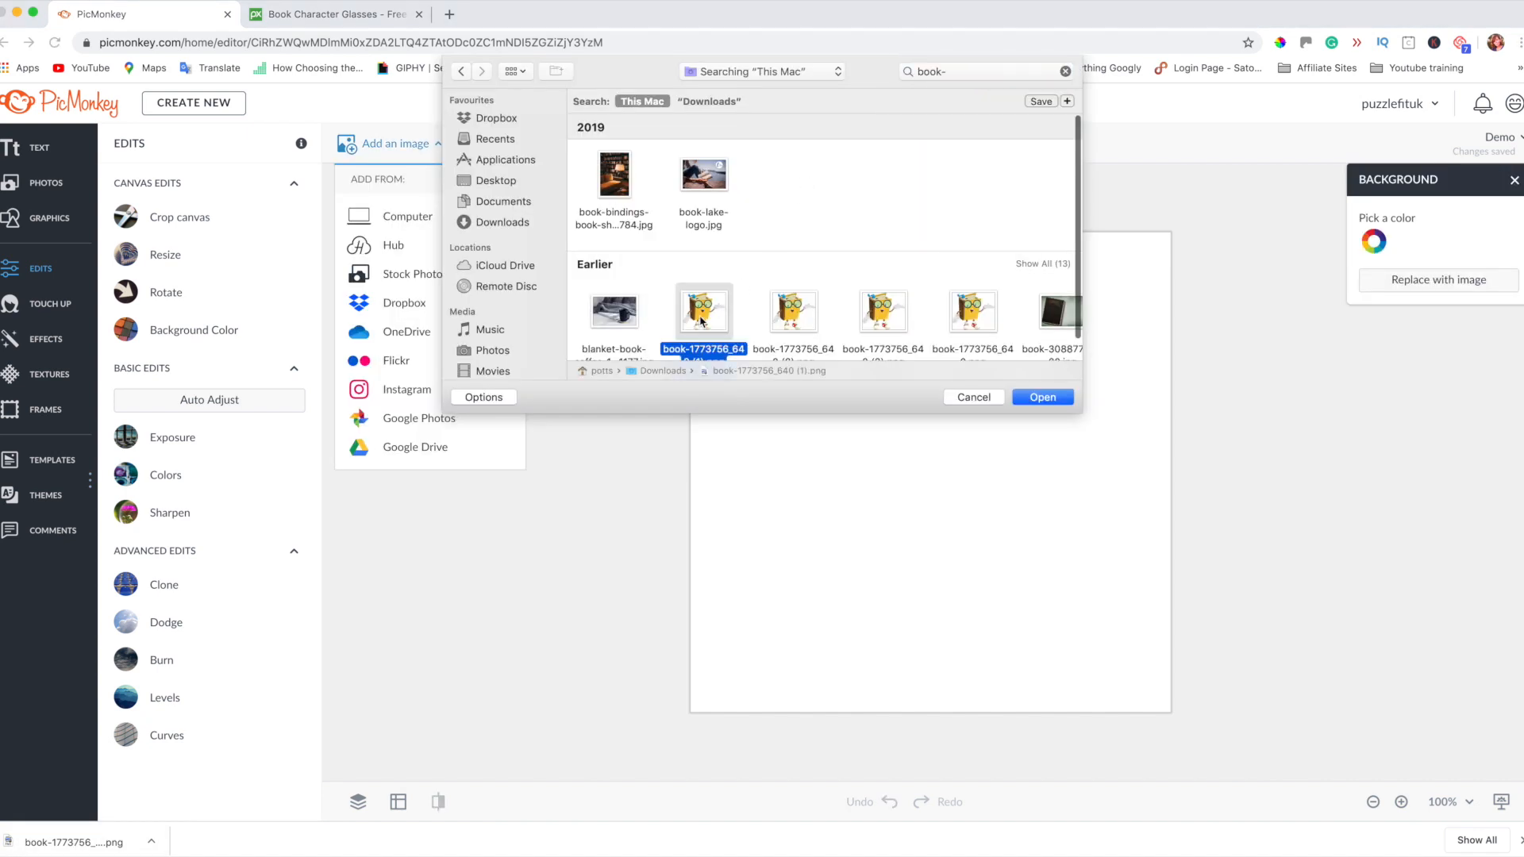
click(1043, 396)
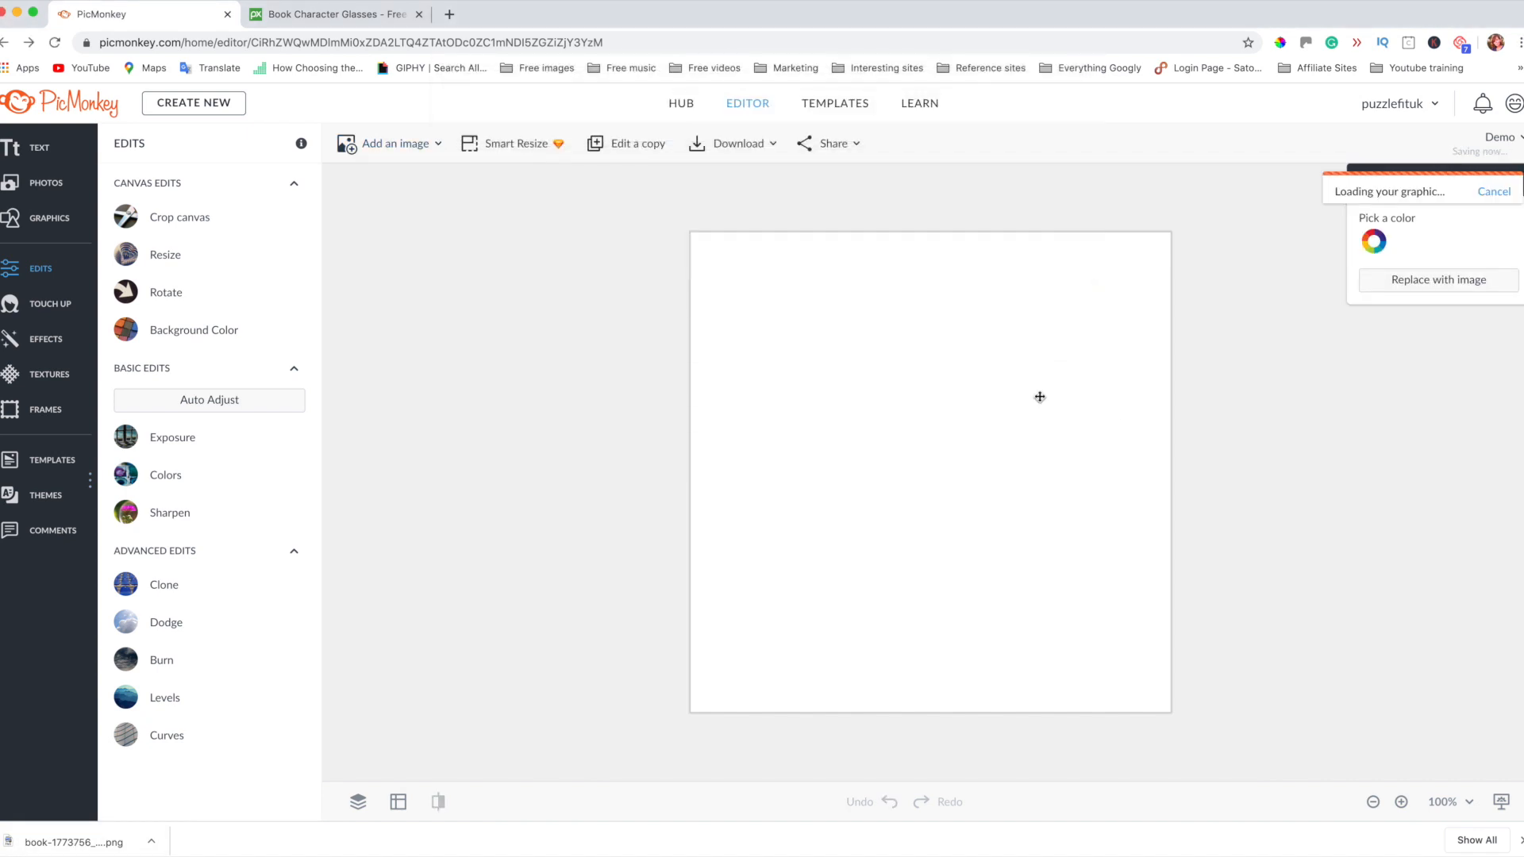
- Move the book character into the lower middle of the canvas and tilt it slightly counterclockwise
drag(899, 454, 878, 508)
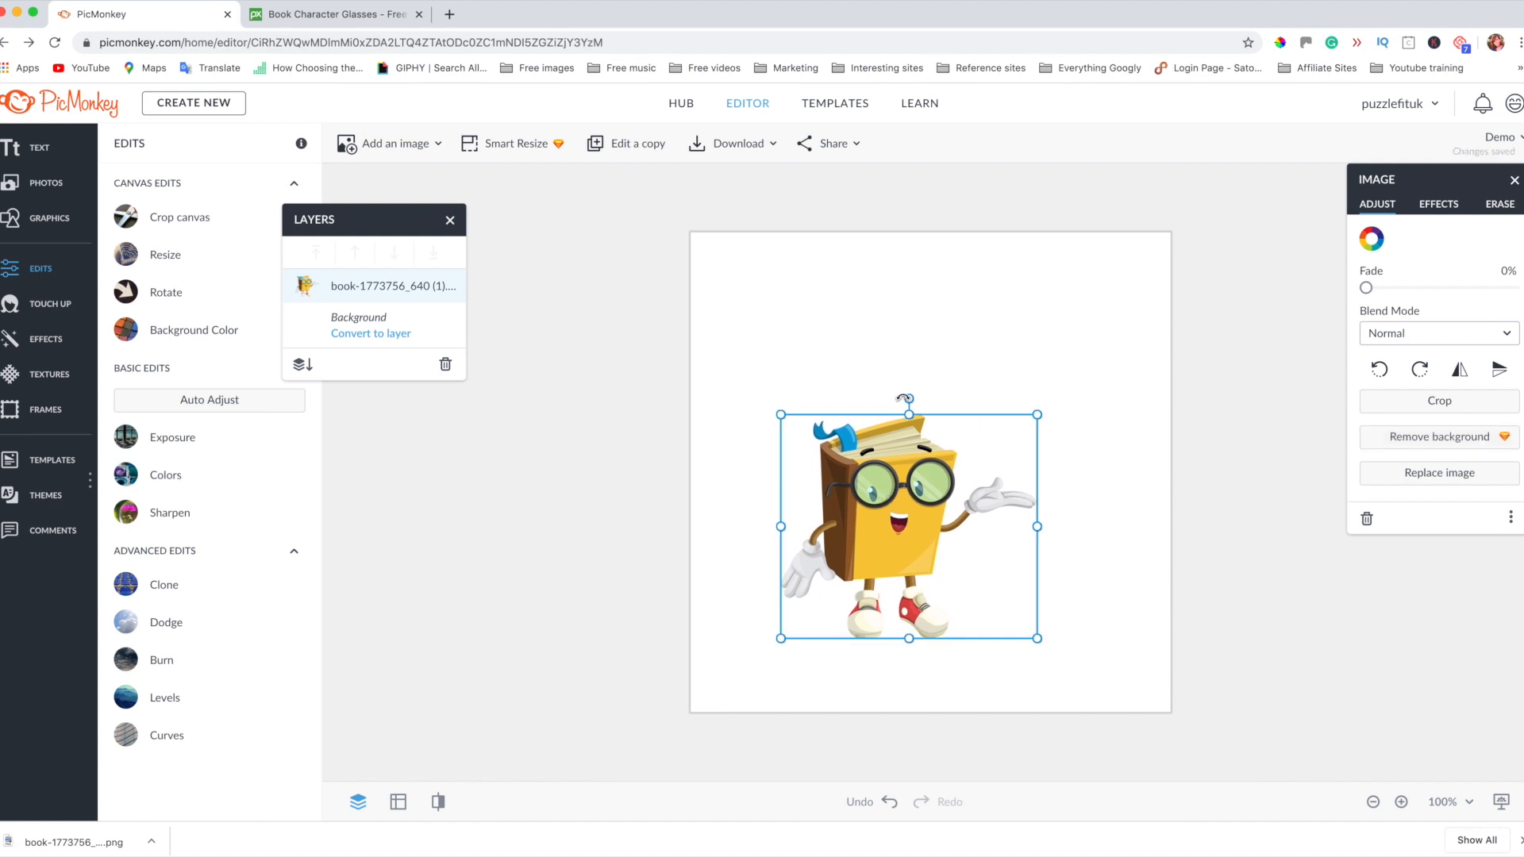
mouse_move(905, 398)
mouse_down()
mouse_move(918, 396)
mouse_move(857, 409)
mouse_move(891, 409)
mouse_up()
drag(1423, 185, 1300, 211)
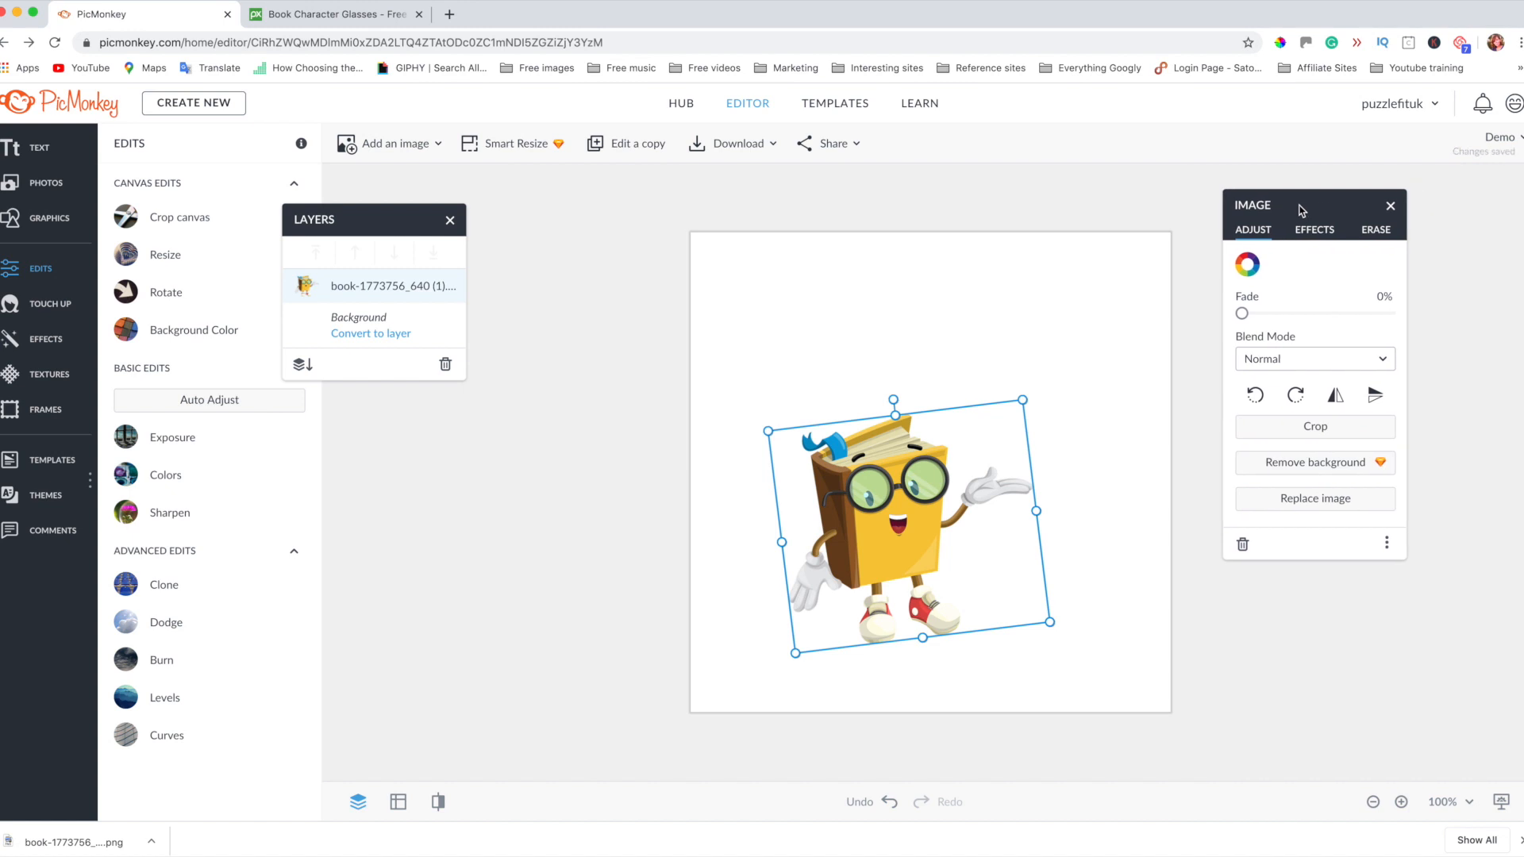
- Try rotating the book character in quarter turns counterclockwise and clockwise, ending upright with its slight tilt
click(1256, 398)
click(1256, 398)
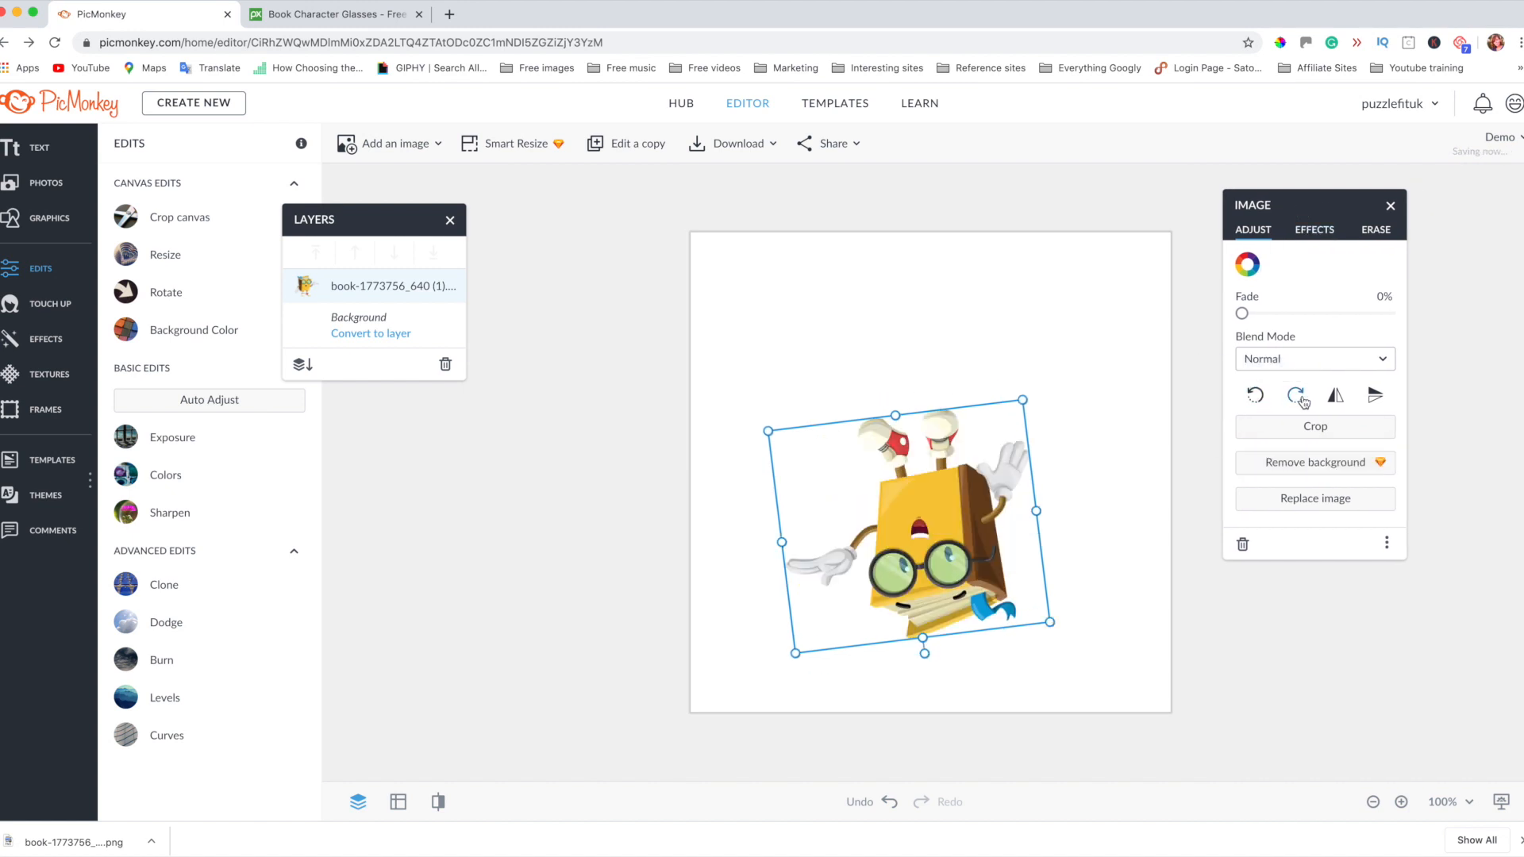
click(1256, 399)
click(1256, 398)
click(1295, 397)
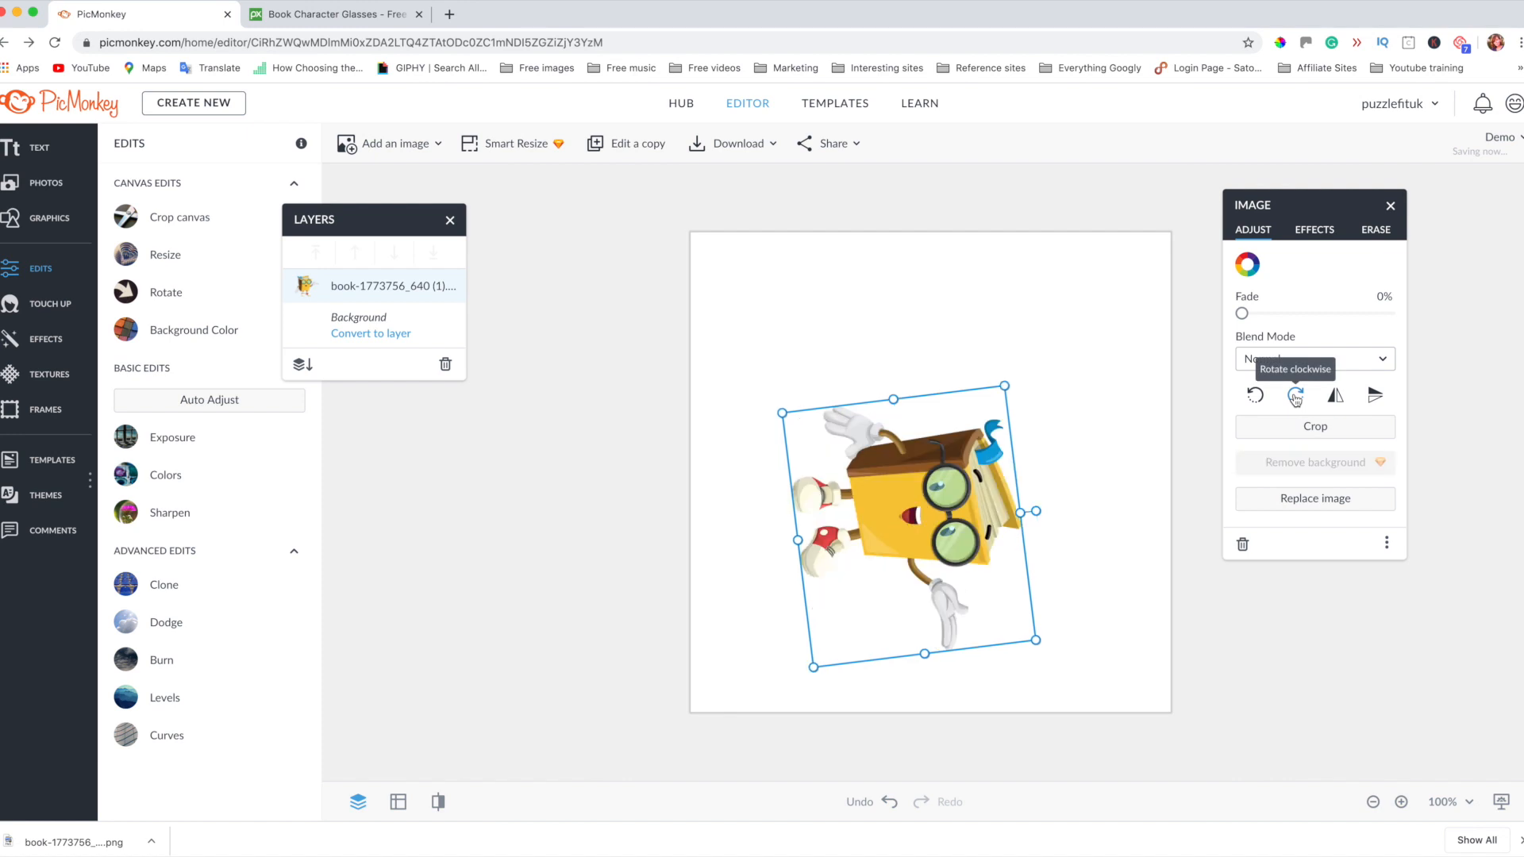
click(1295, 397)
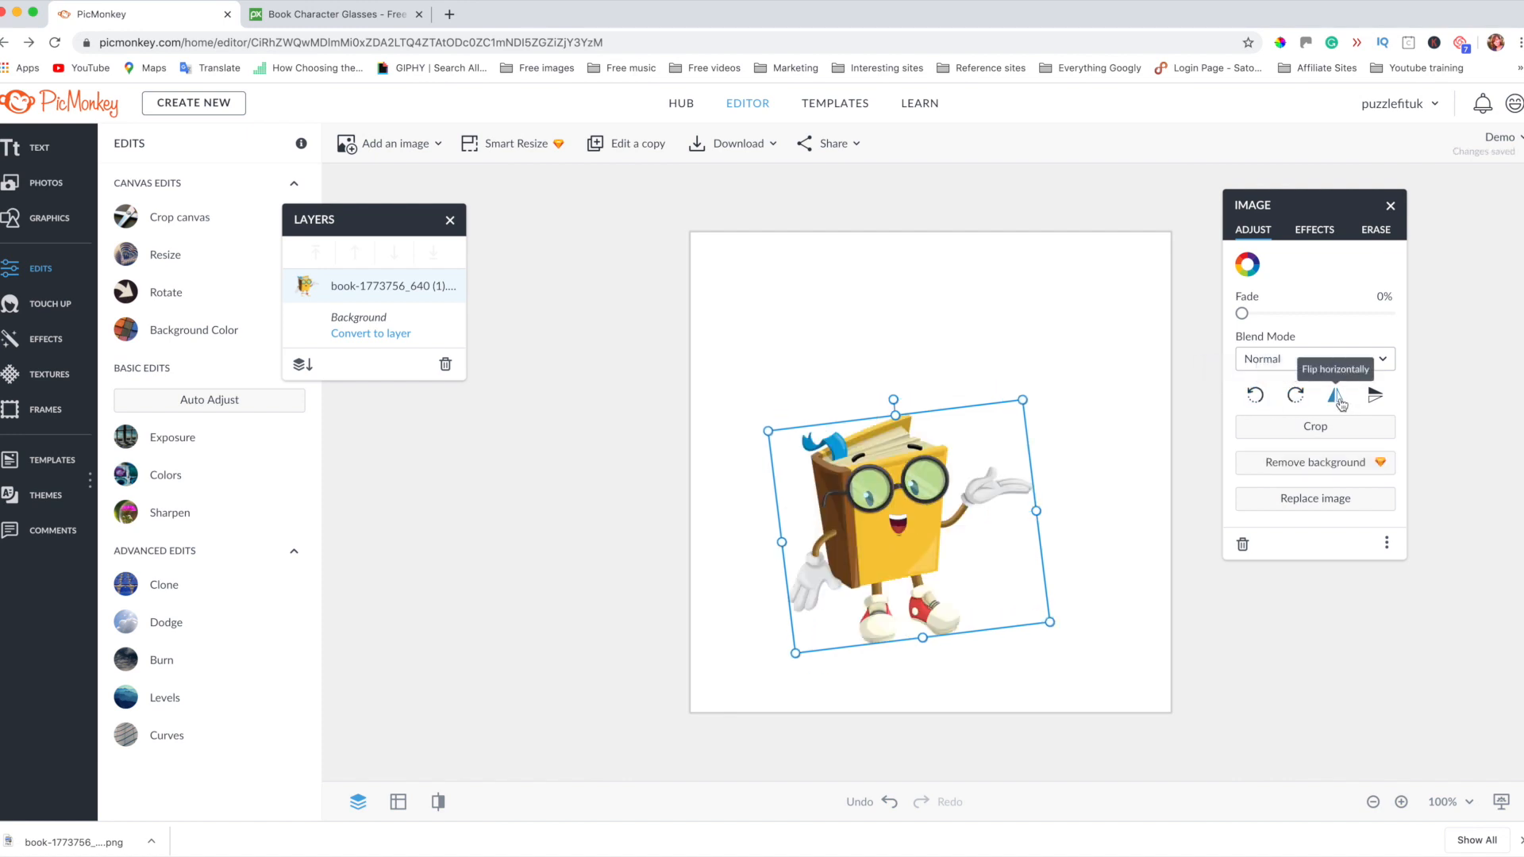
- Try flipping the book character horizontally and vertically, ending in its original orientation
click(1336, 396)
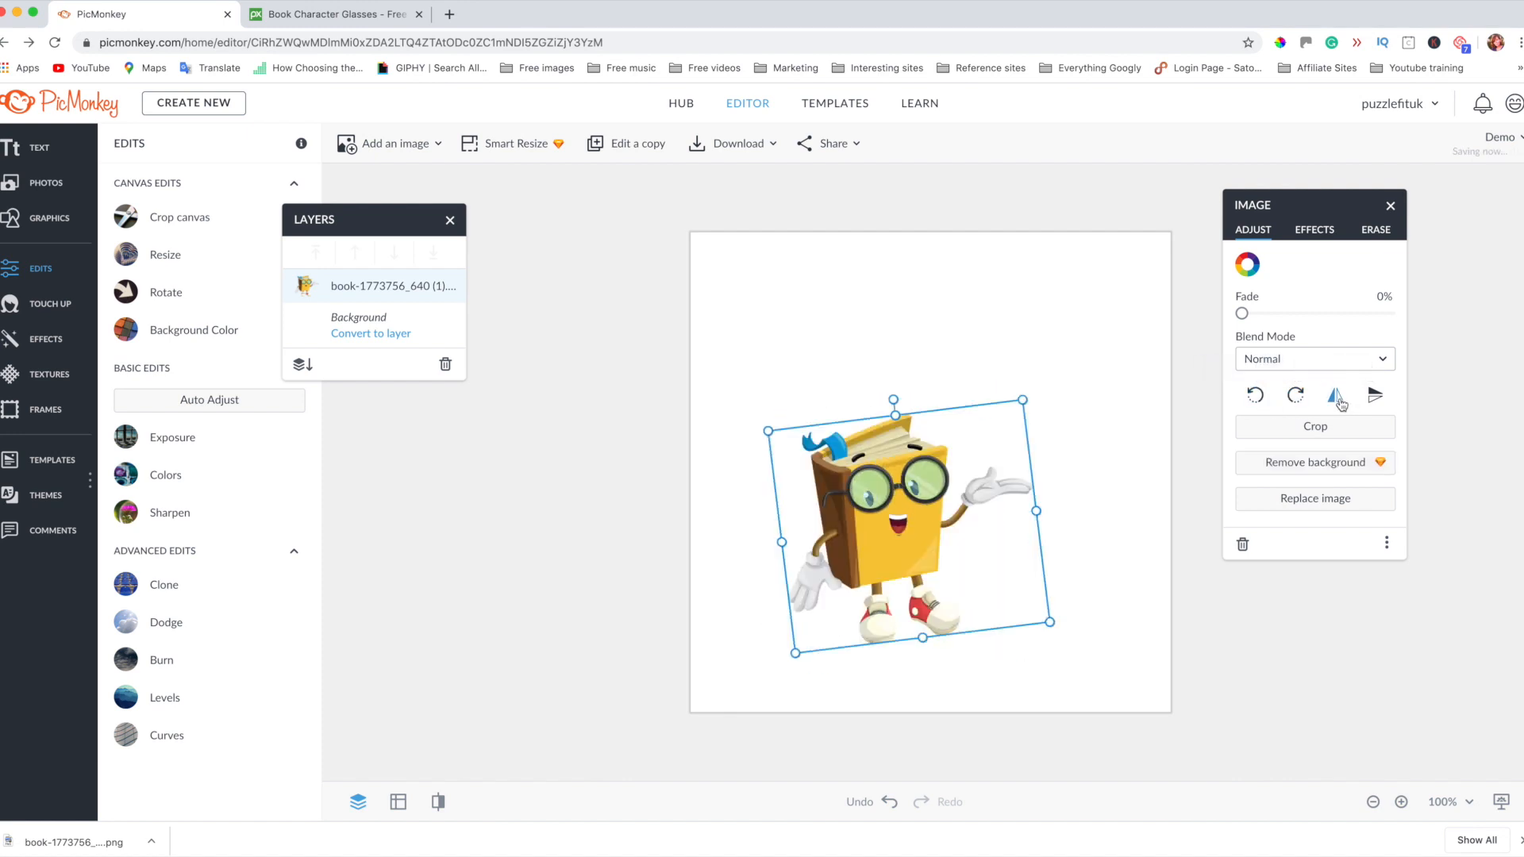
click(1374, 397)
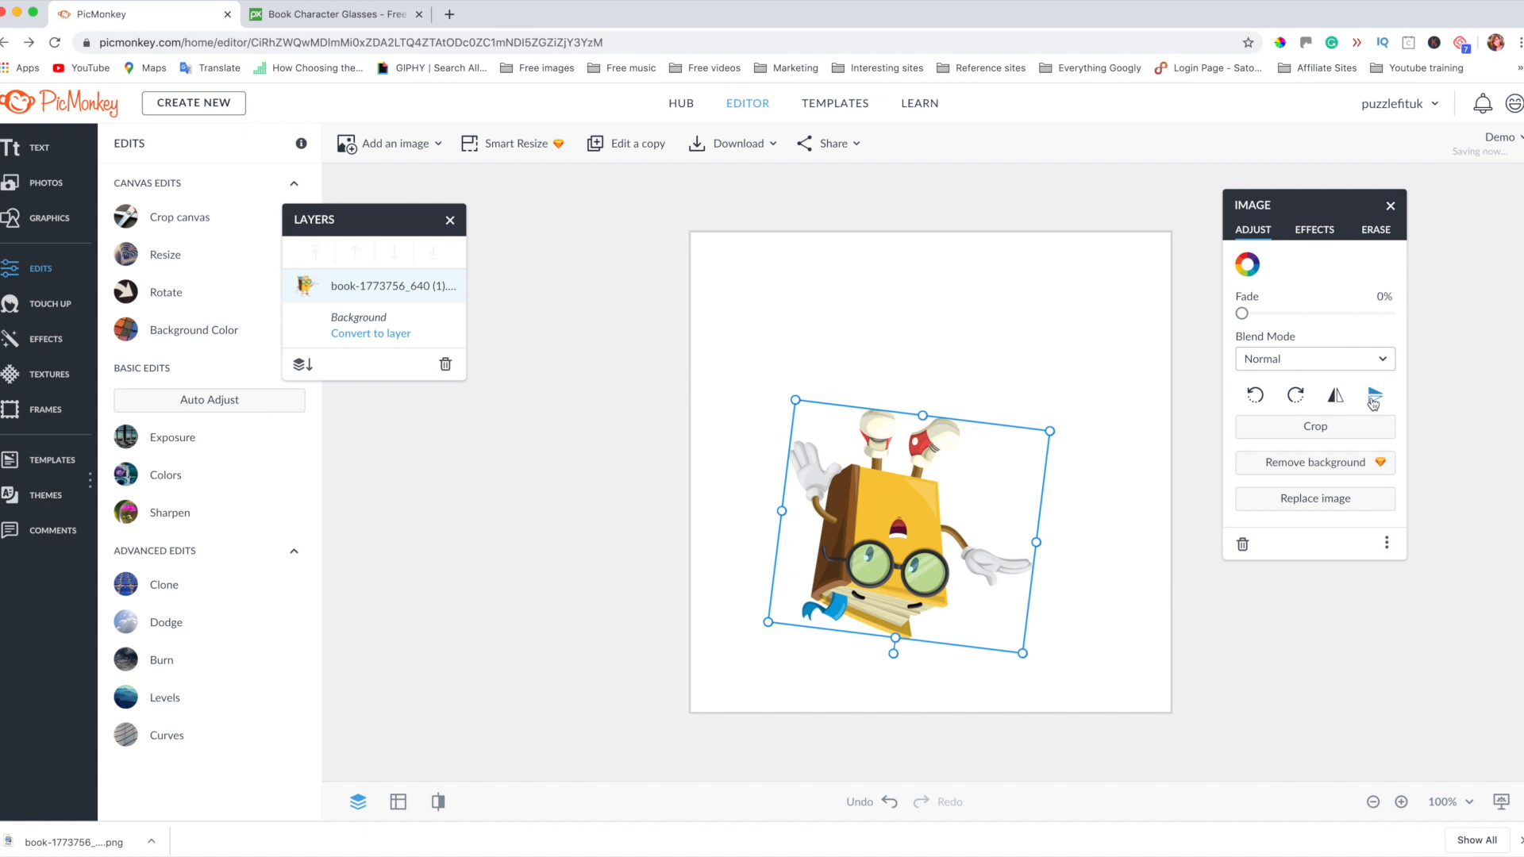
click(1373, 402)
- Try cropping away the book character's outstretched-arm side, restore the full crop frame, and leave crop mode
click(1318, 433)
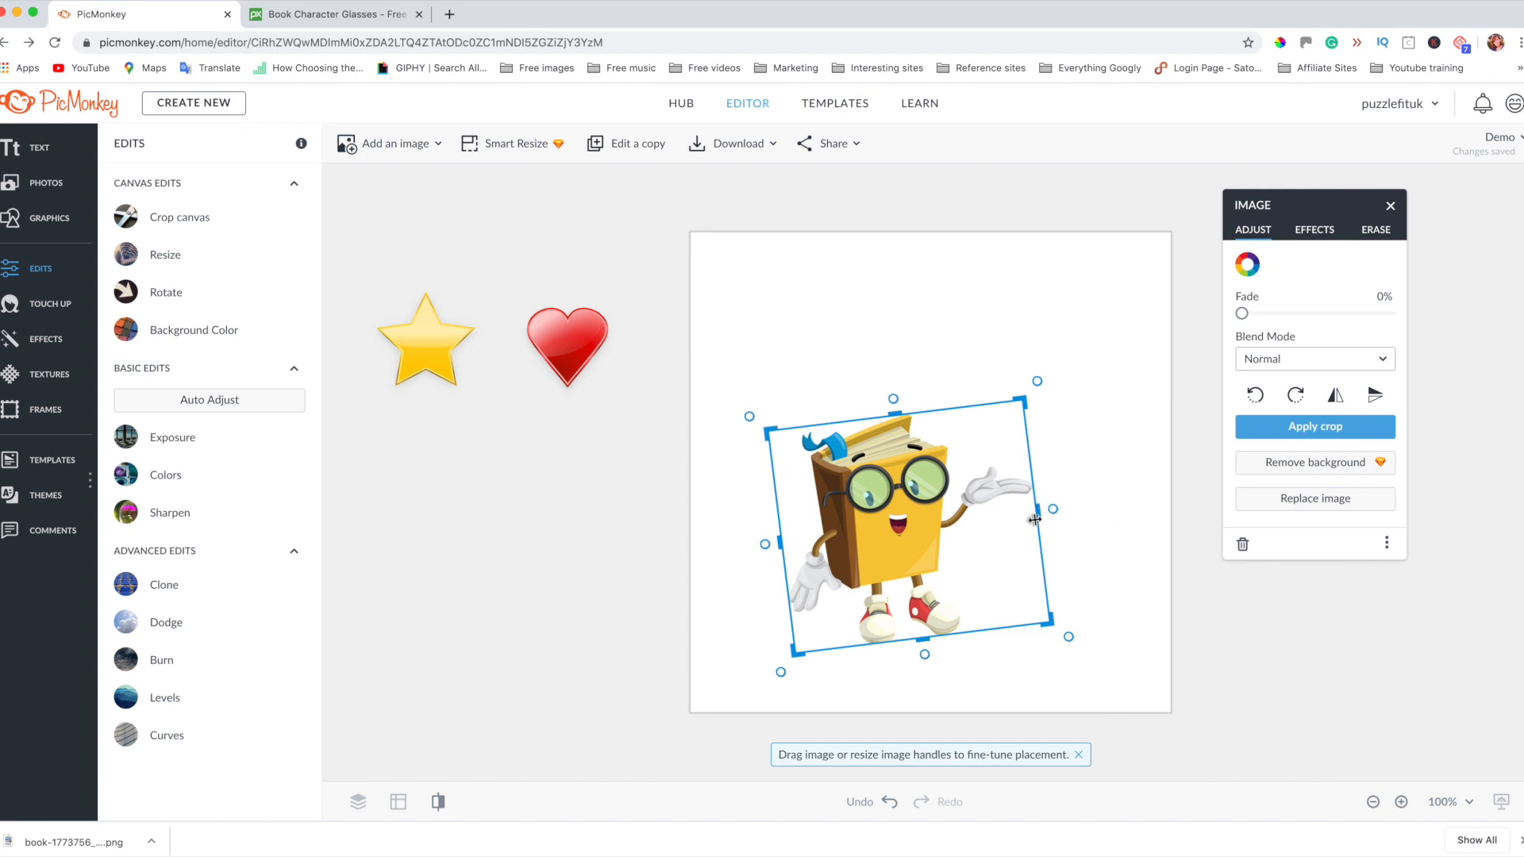
drag(1036, 516, 915, 528)
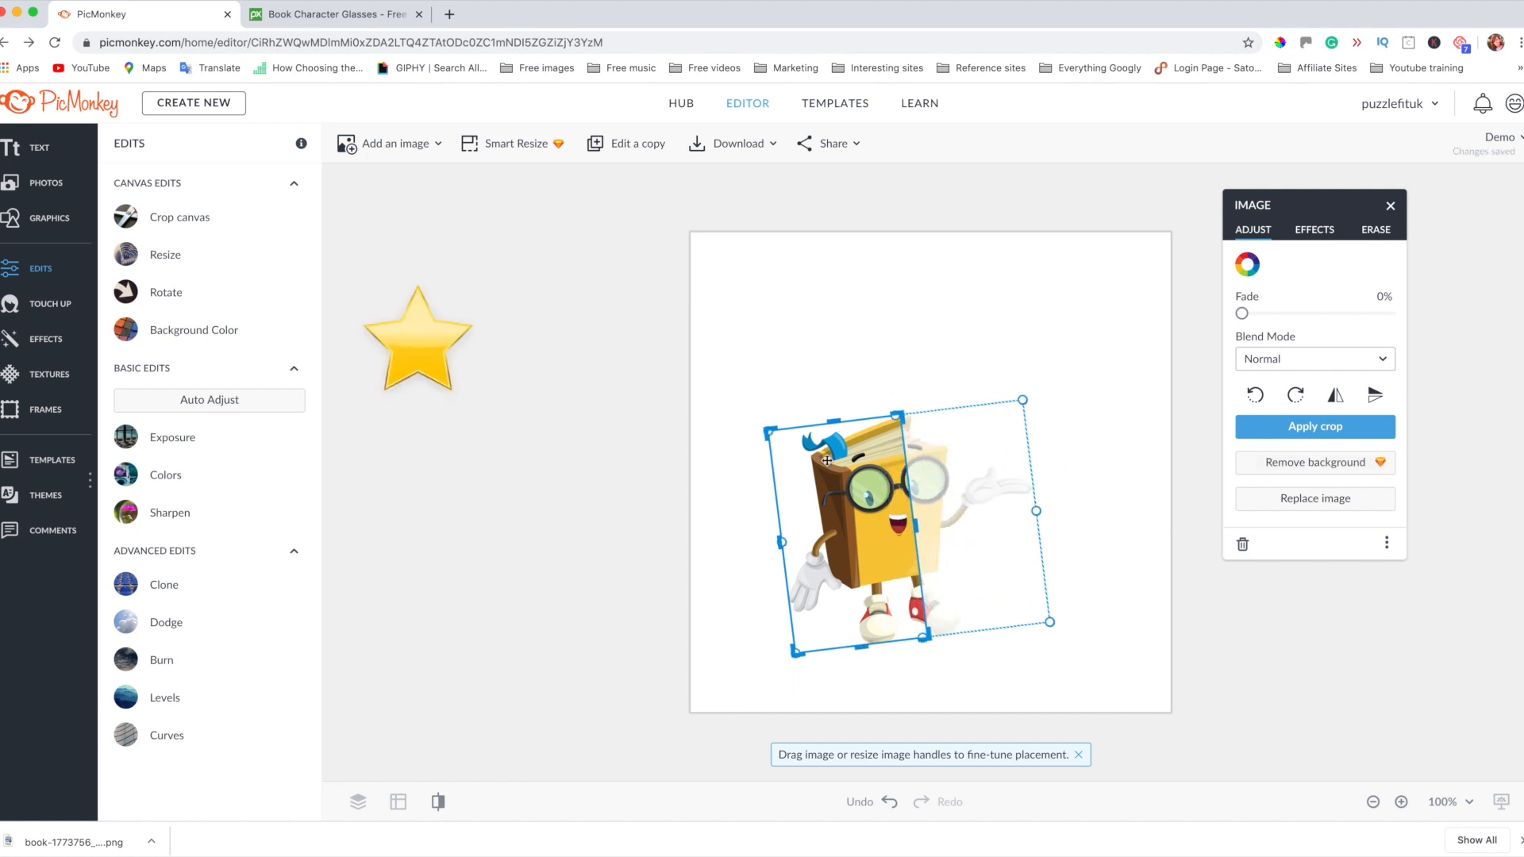
drag(914, 525, 1039, 518)
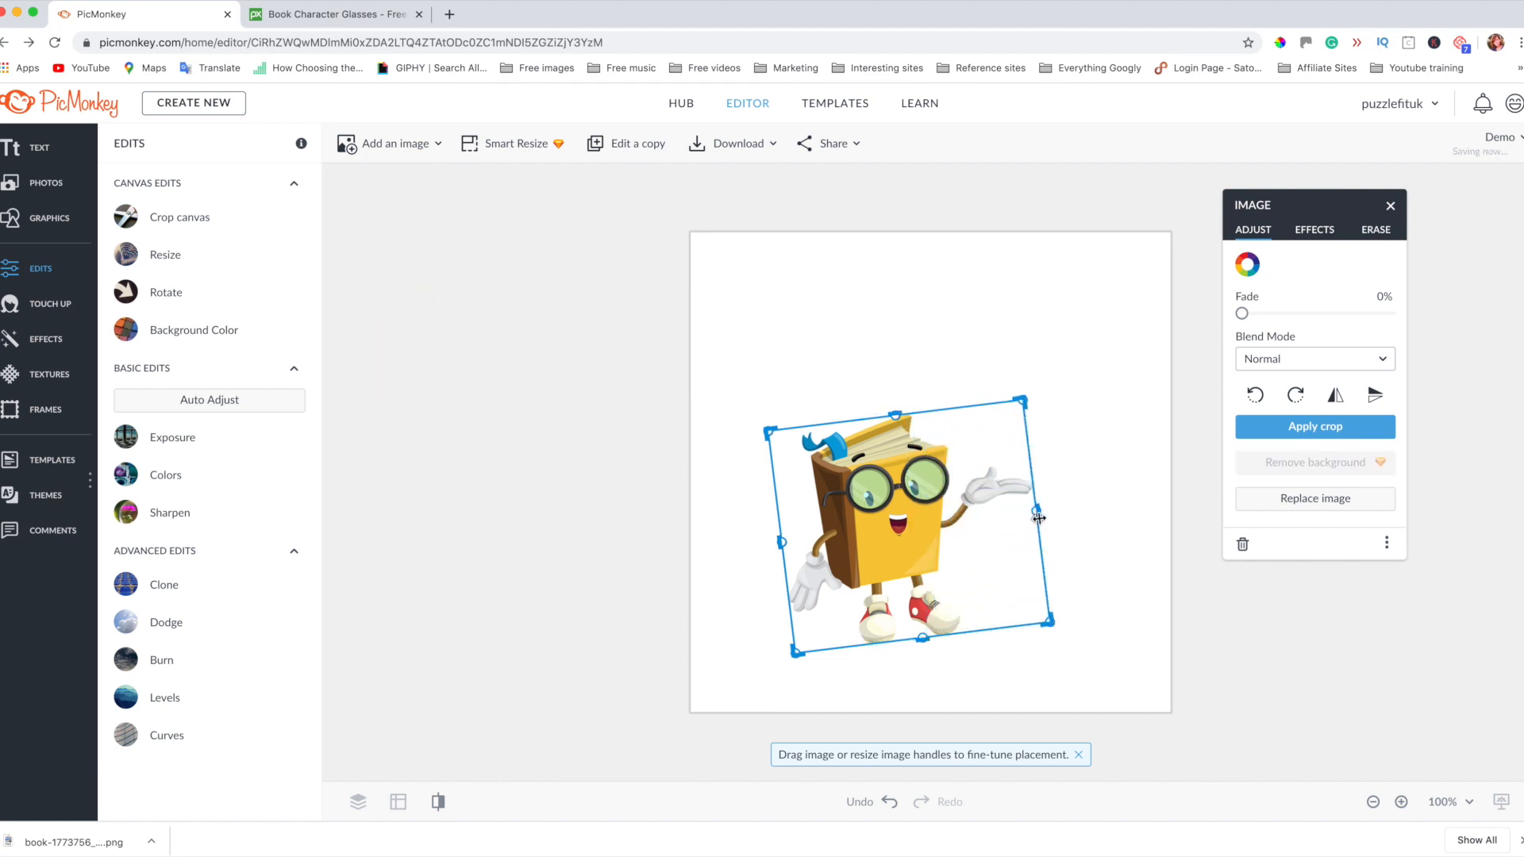
click(1156, 497)
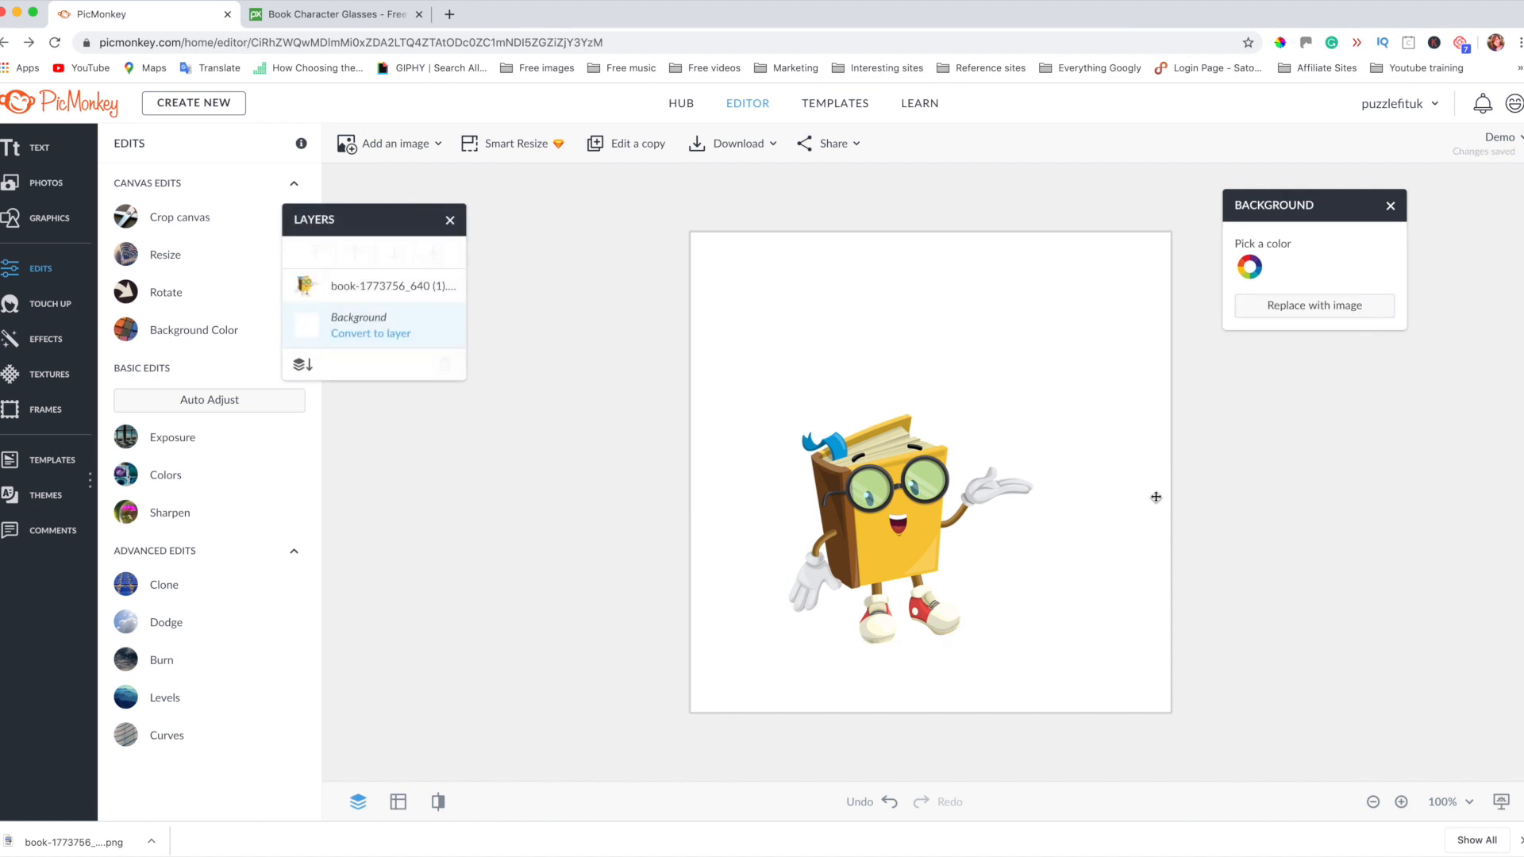
- Move the Layers palette closer to the canvas and nudge the book character slightly down and left
click(979, 491)
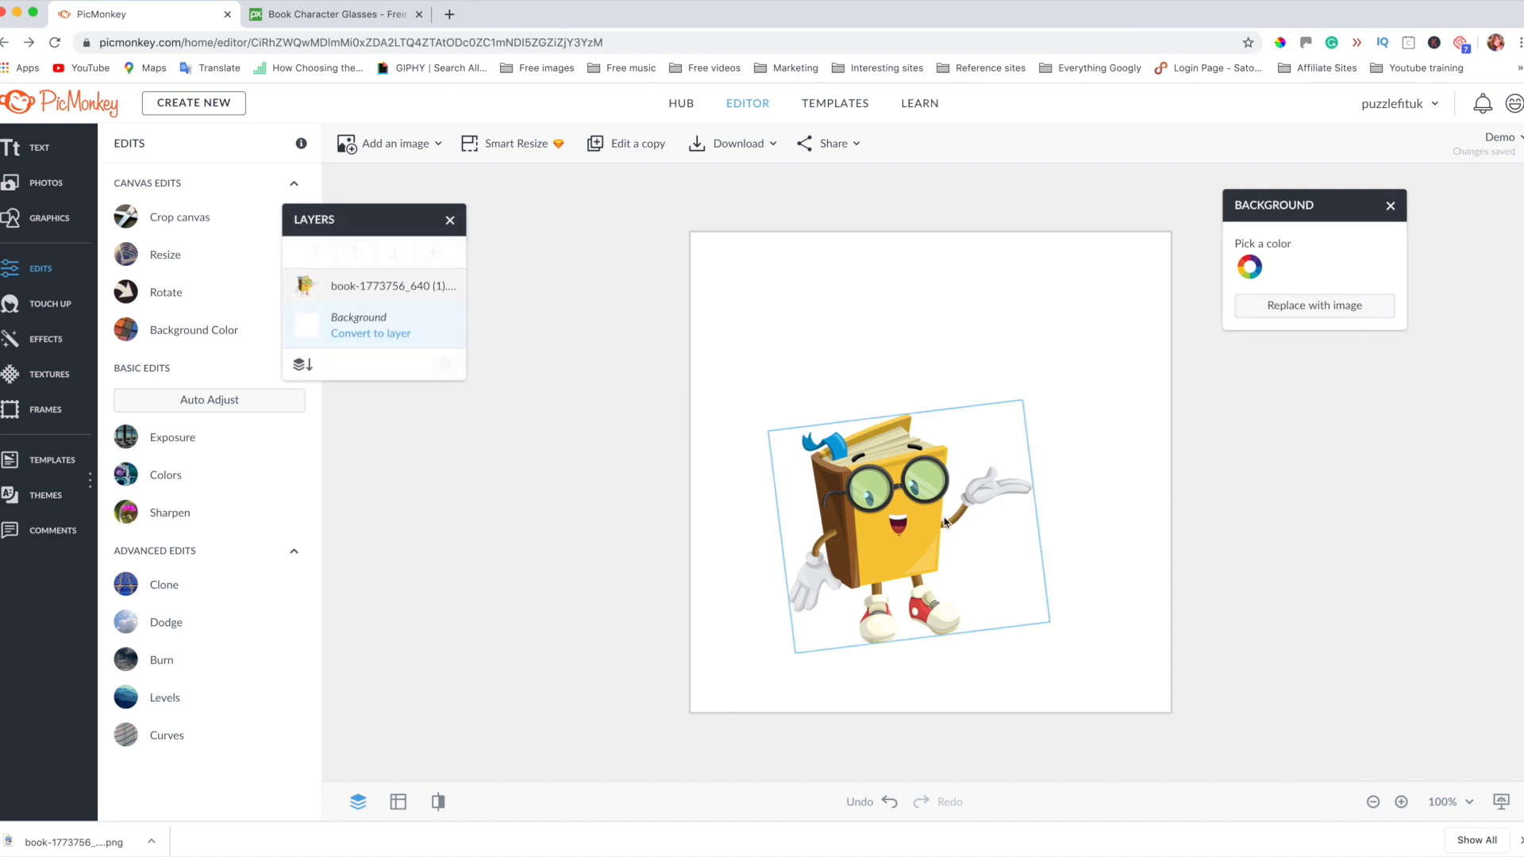
drag(402, 221, 556, 221)
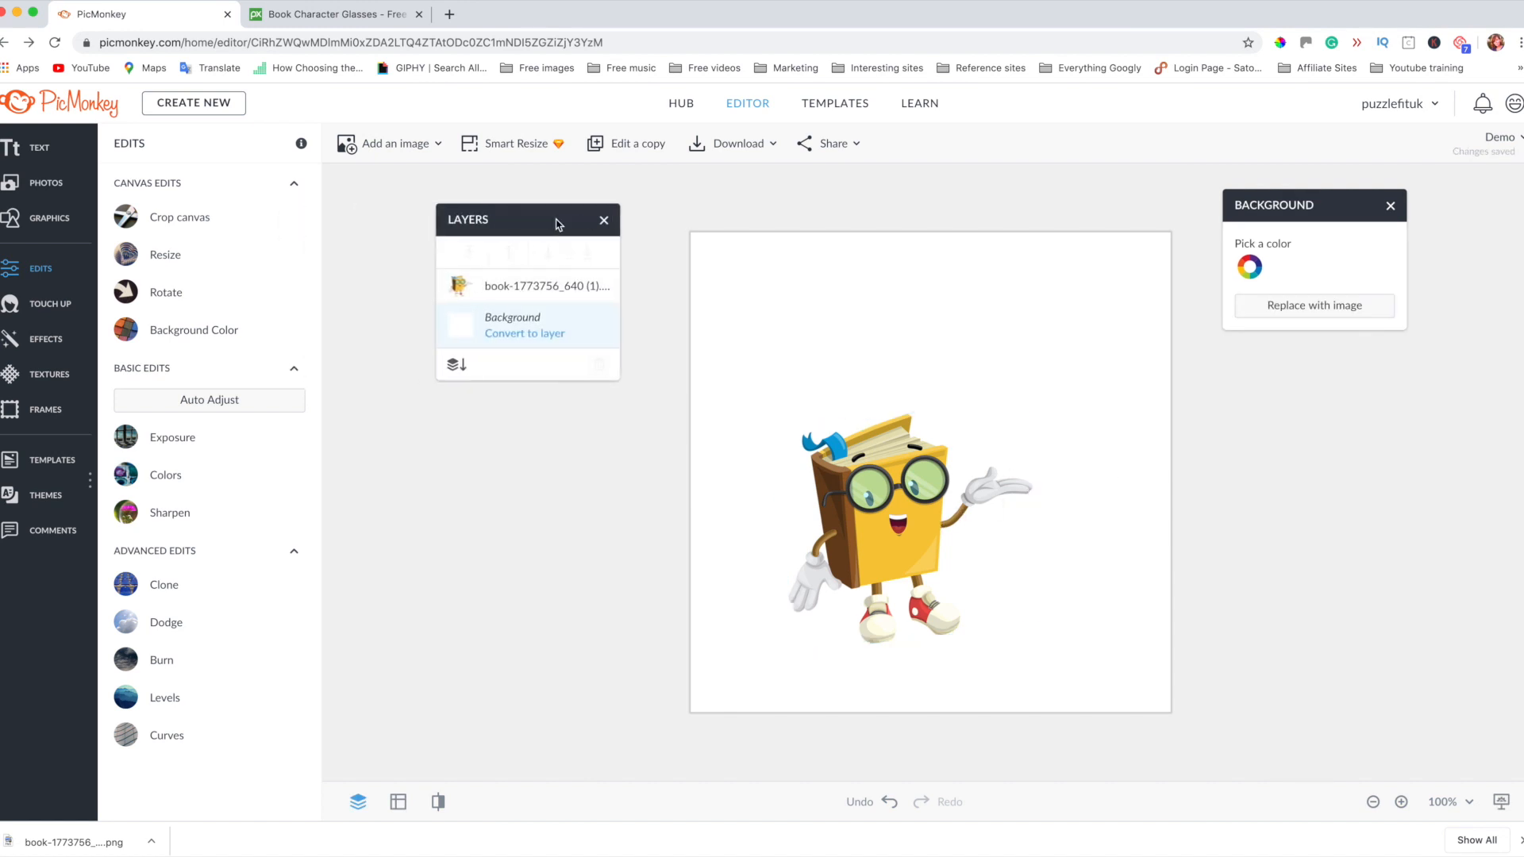
click(837, 477)
drag(838, 477, 829, 483)
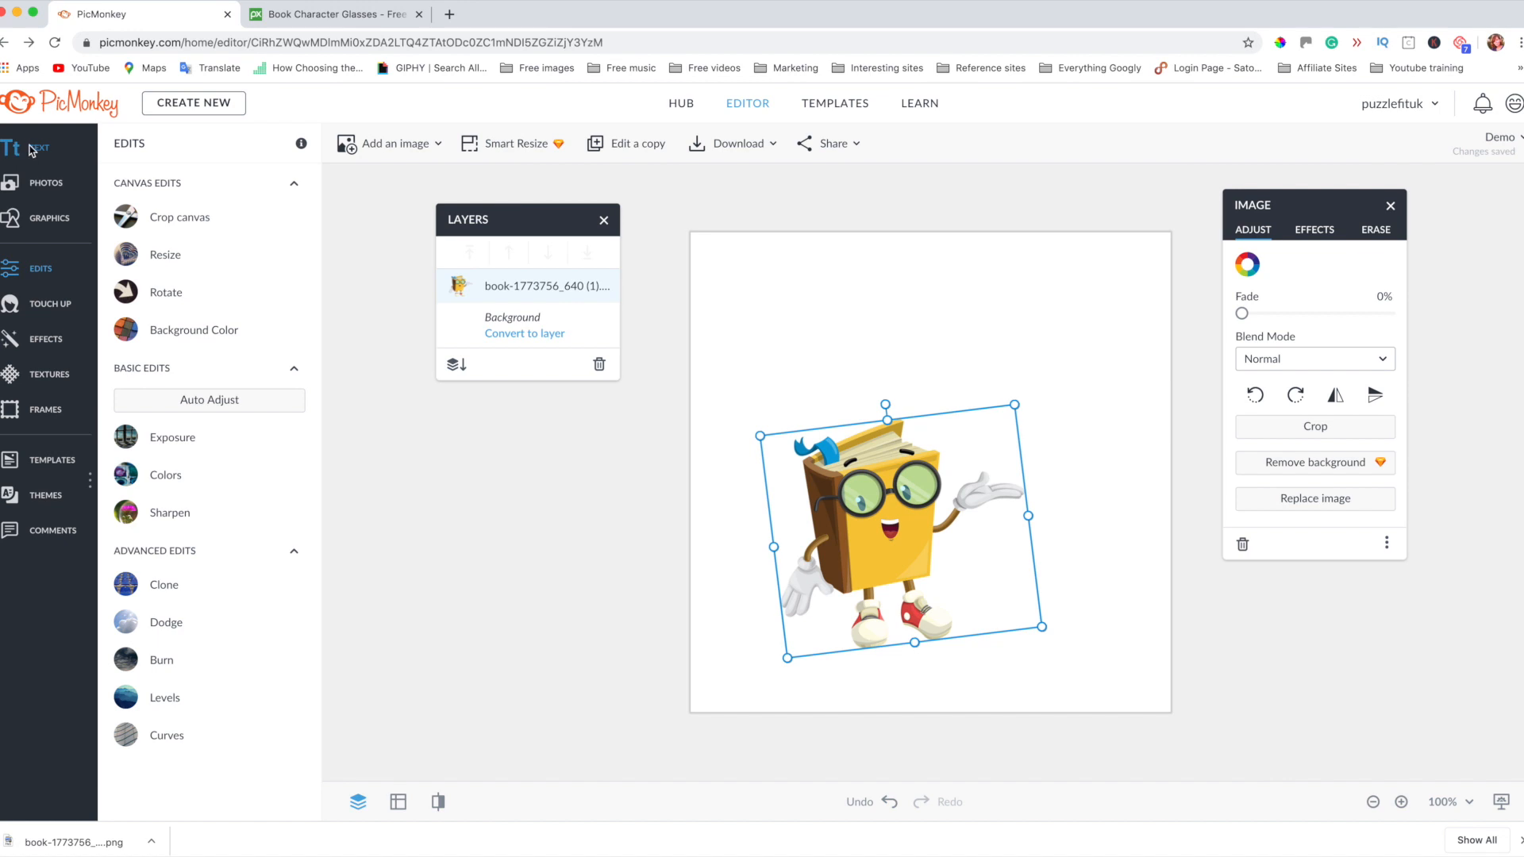
- Browse the available stock photos, the touch-up tools and the image effects
click(36, 185)
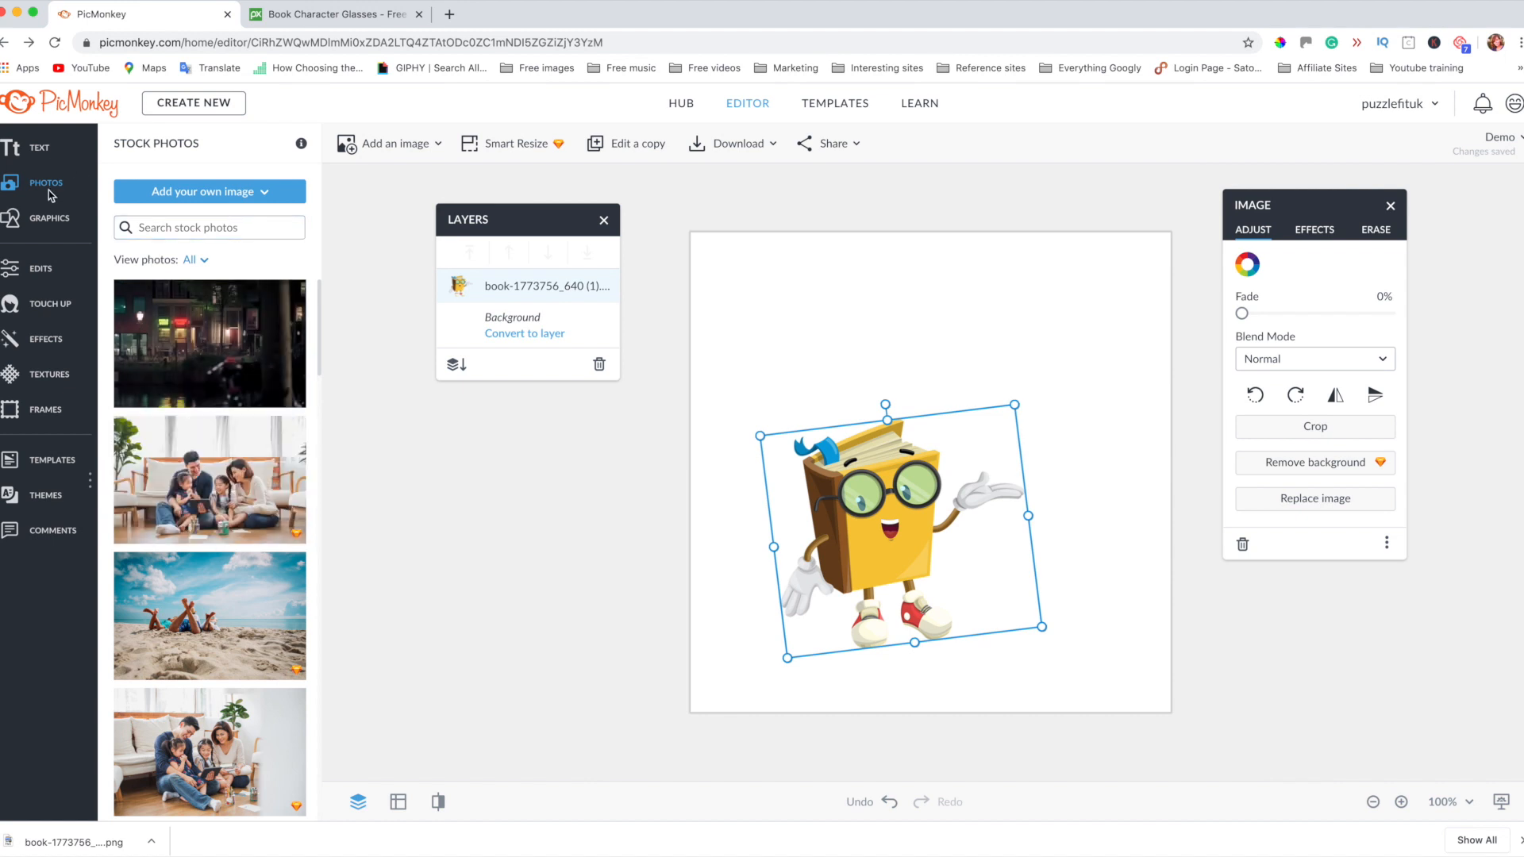
click(36, 308)
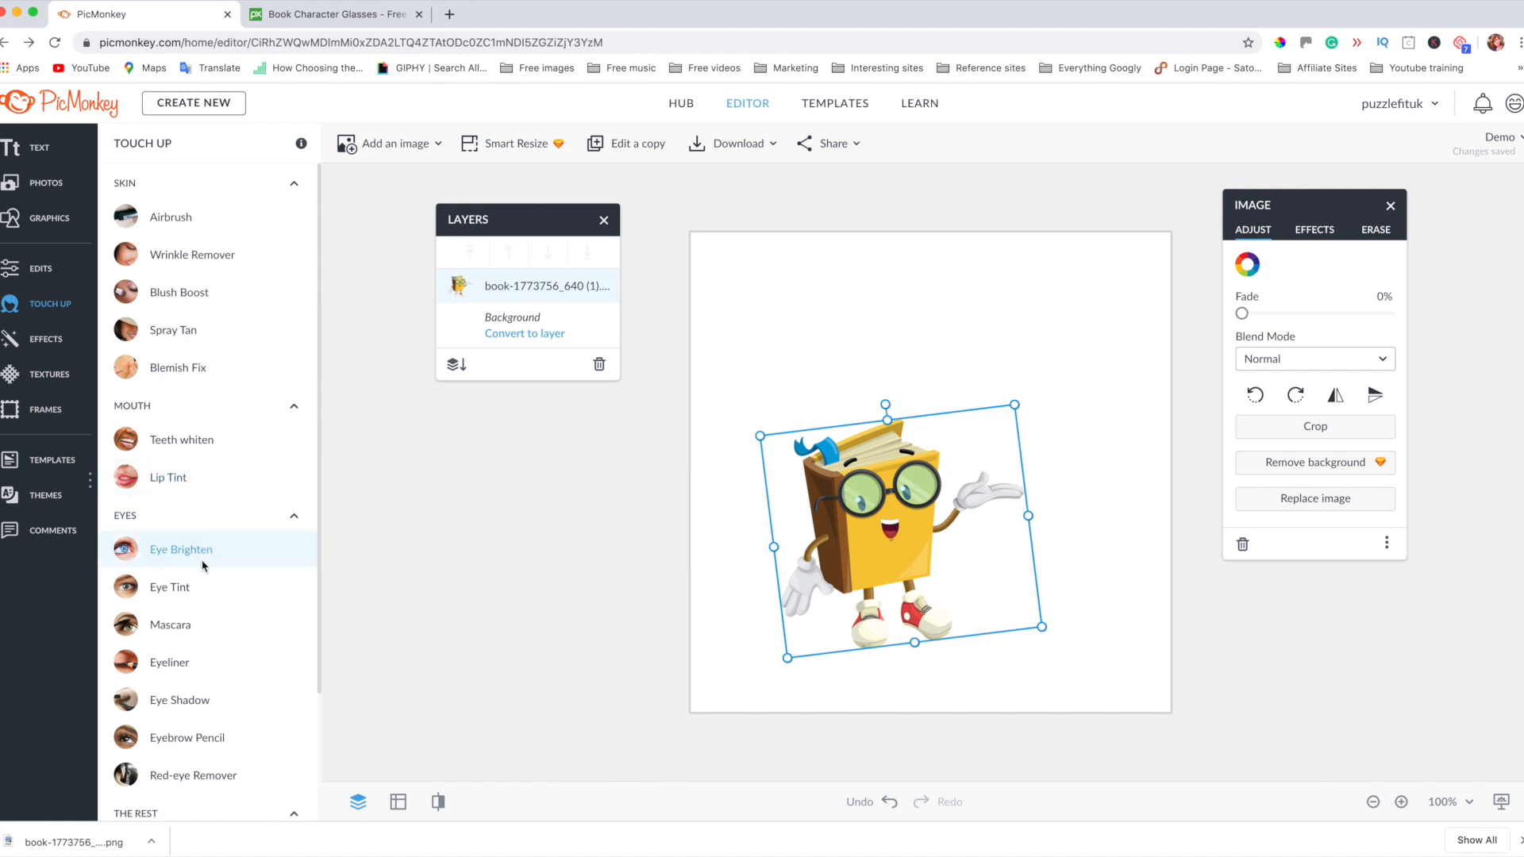
scroll(205, 645, down, 3)
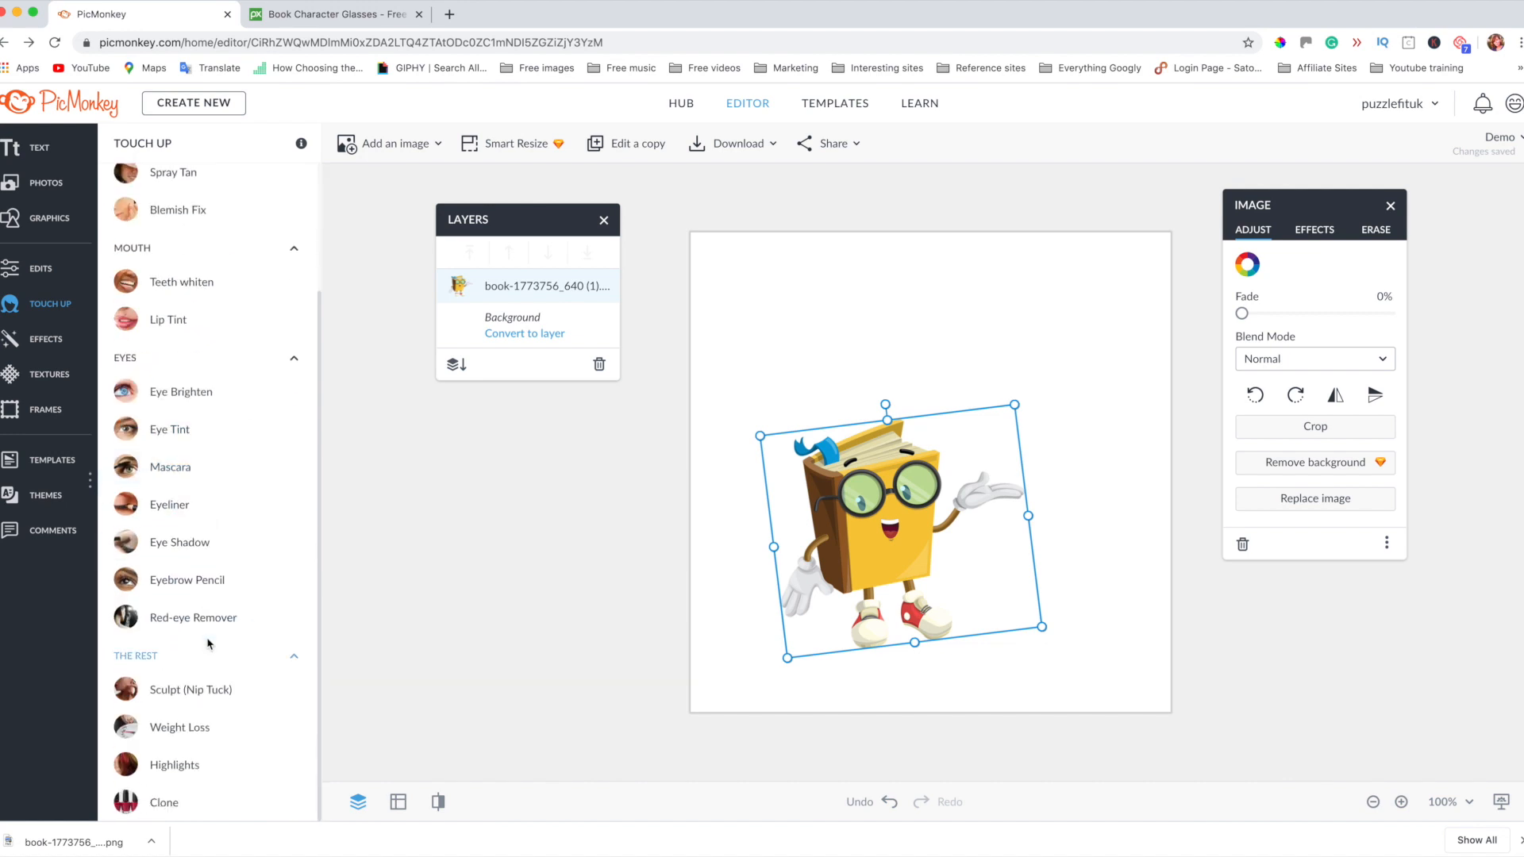
scroll(208, 643, up, 3)
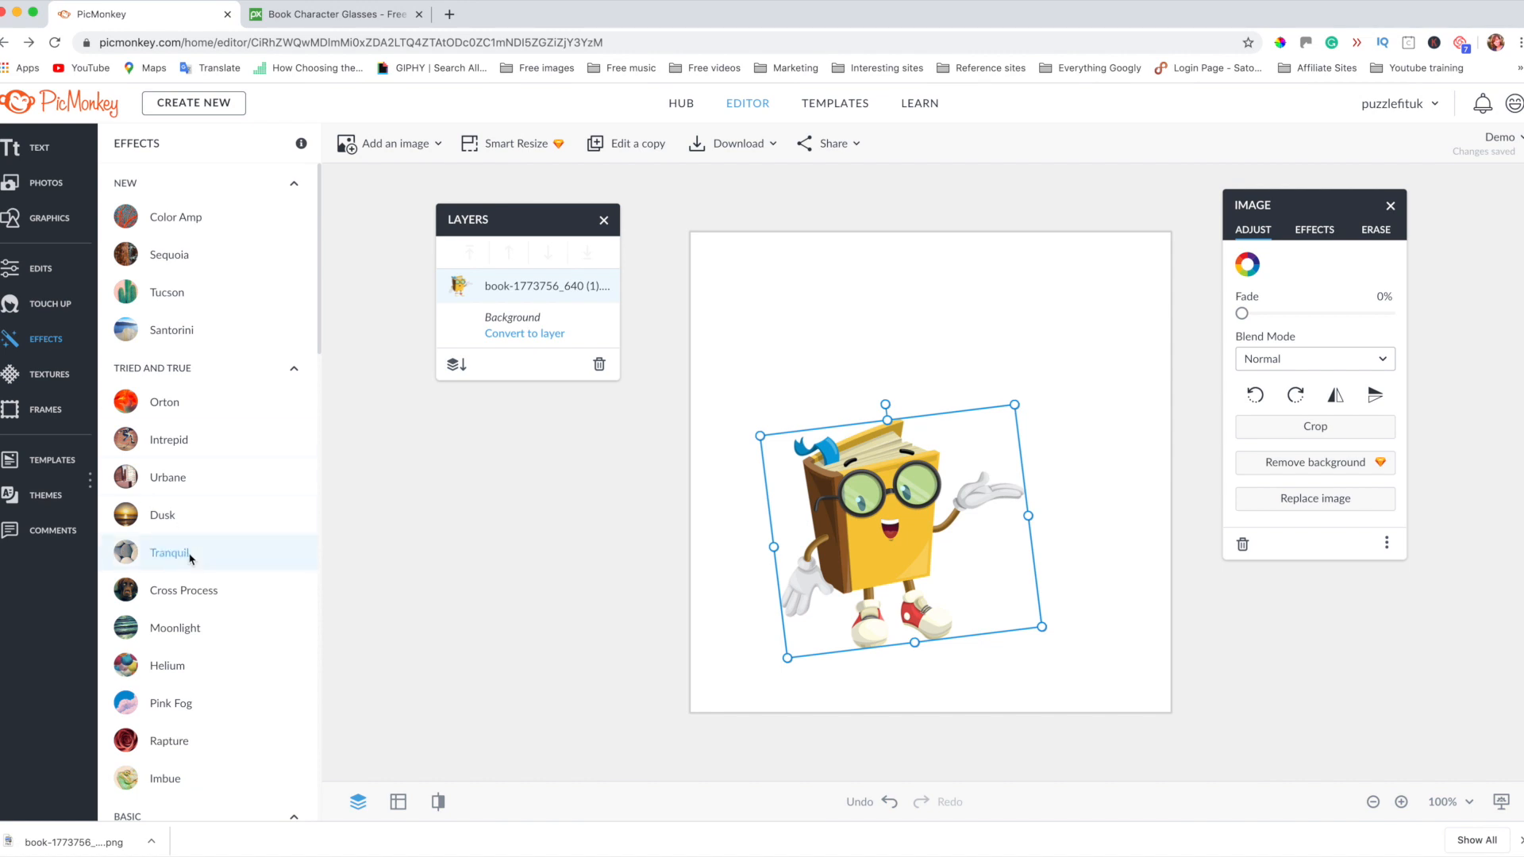
scroll(190, 558, down, 8)
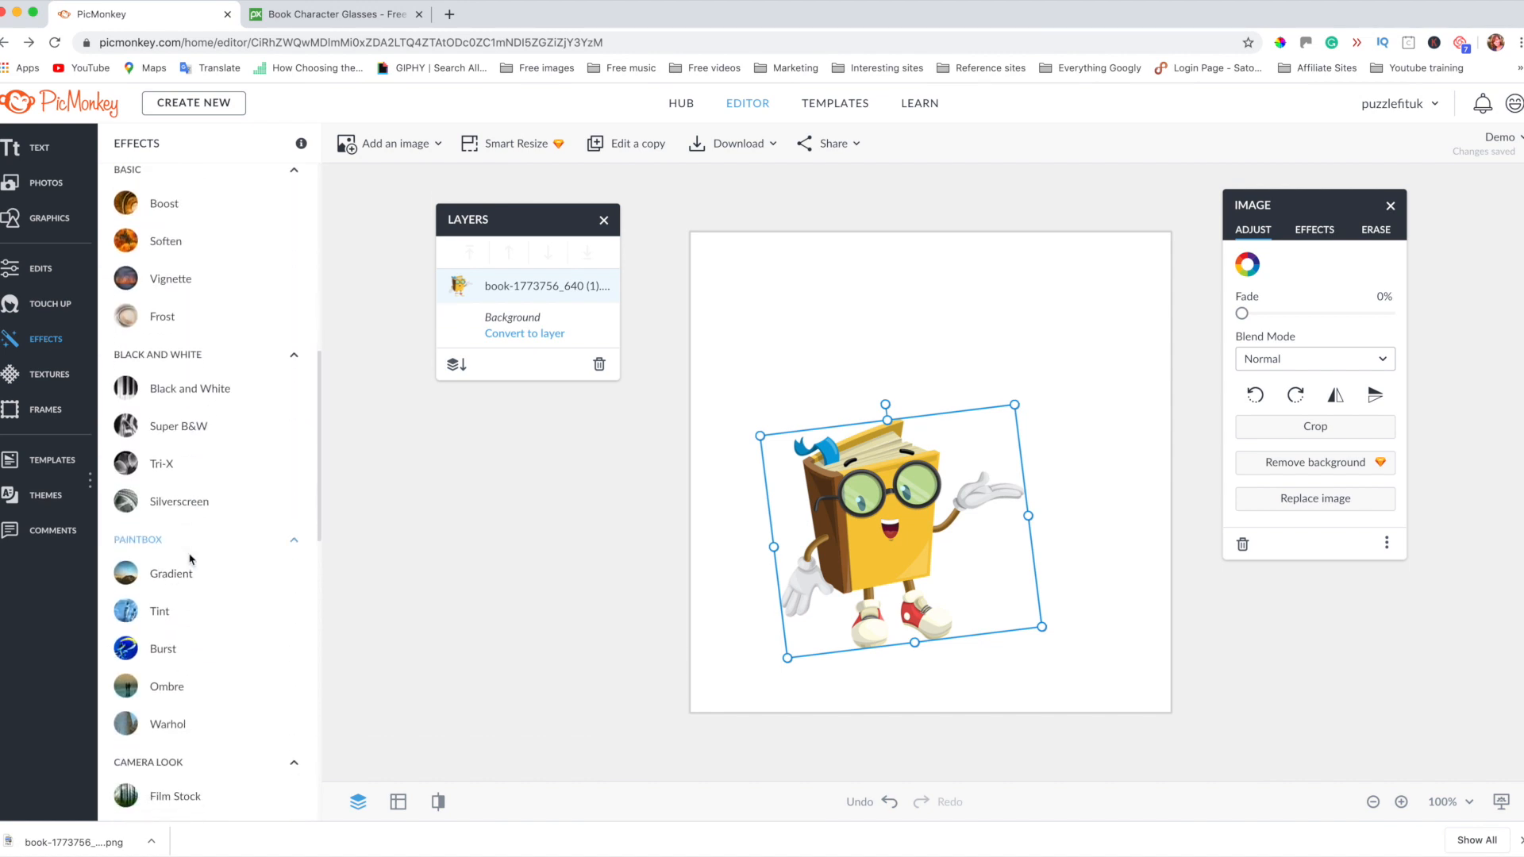
scroll(190, 558, up, 8)
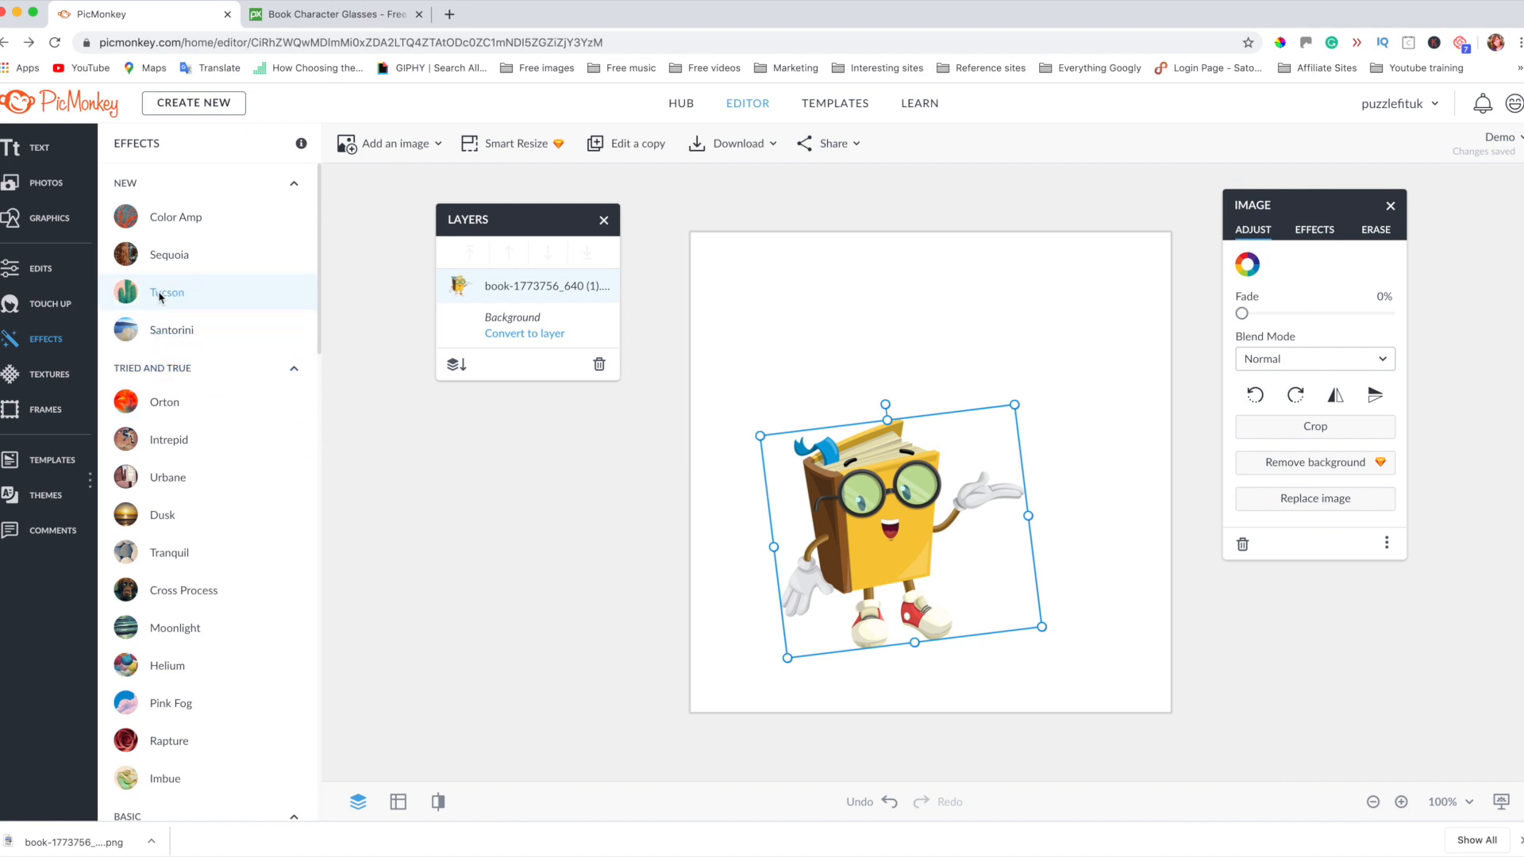
- Browse the full list of image effects, from the new ones down to the Artsy group and back
scroll(173, 576, down, 10)
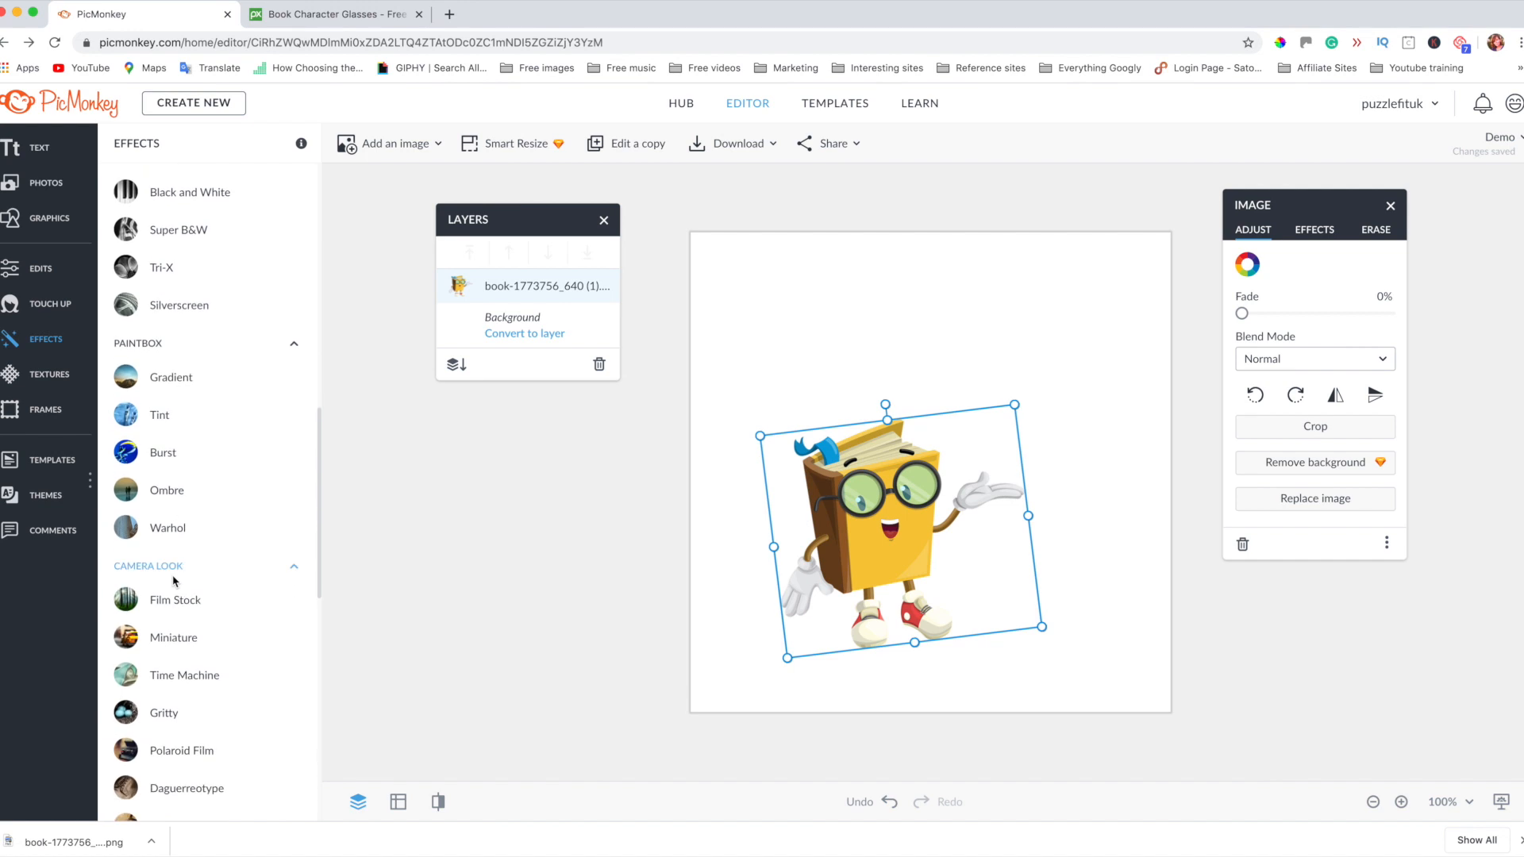
scroll(173, 580, down, 8)
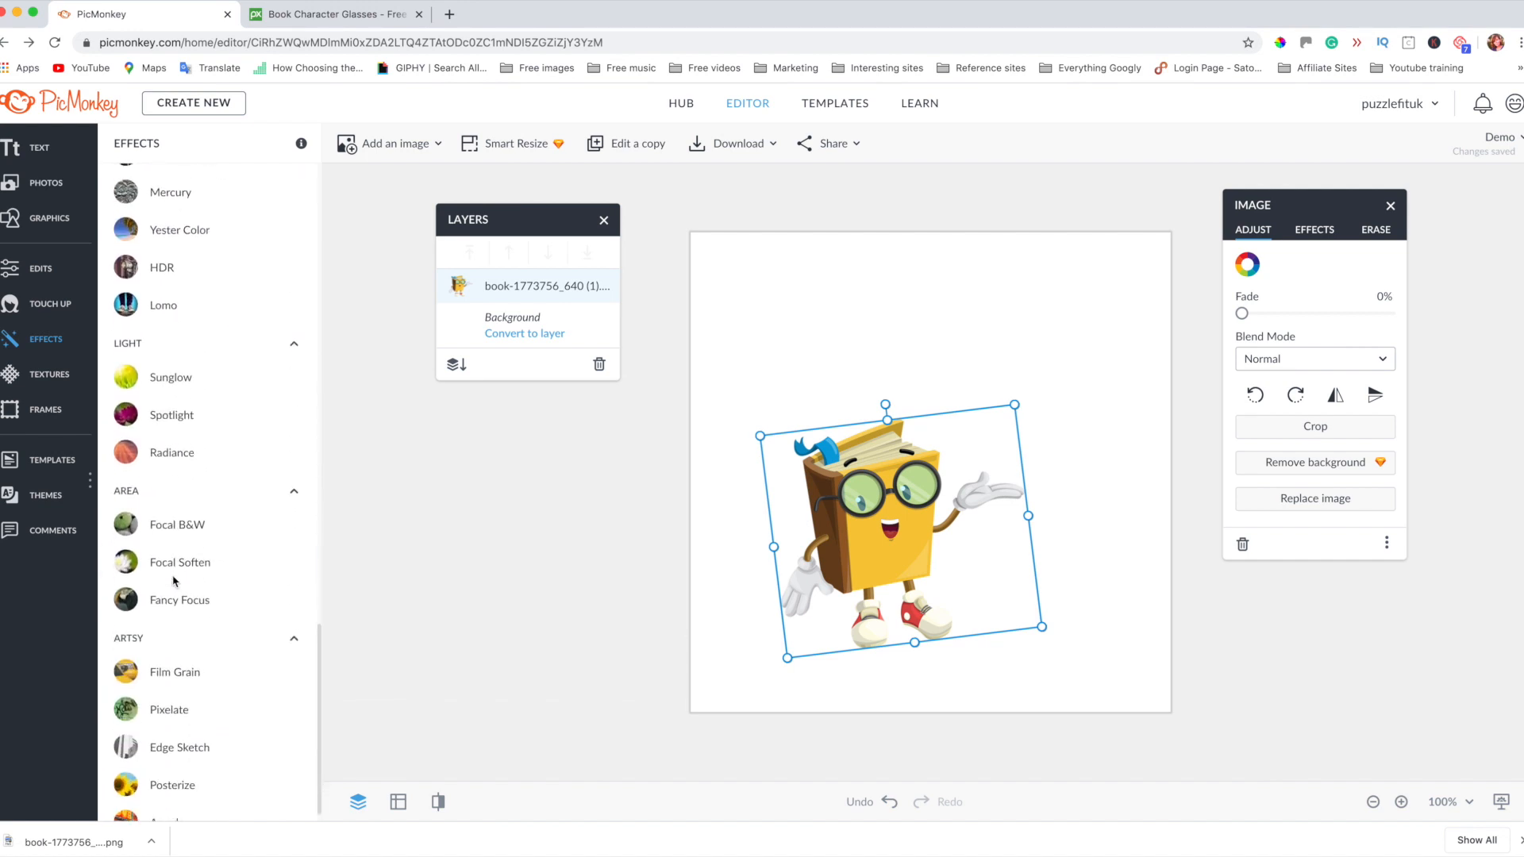
scroll(174, 581, down, 1)
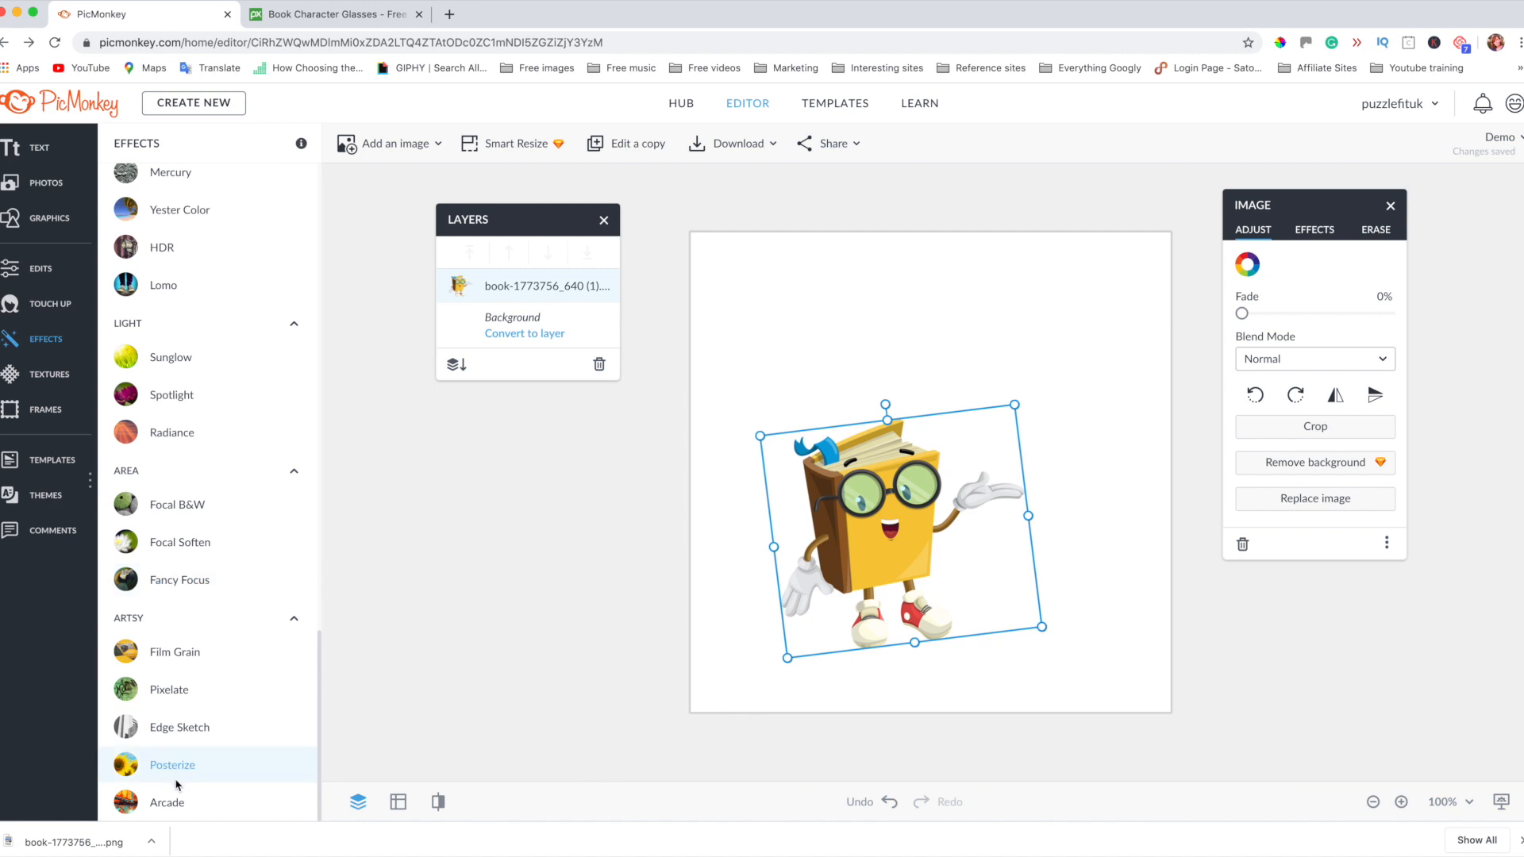
scroll(181, 434, up, 15)
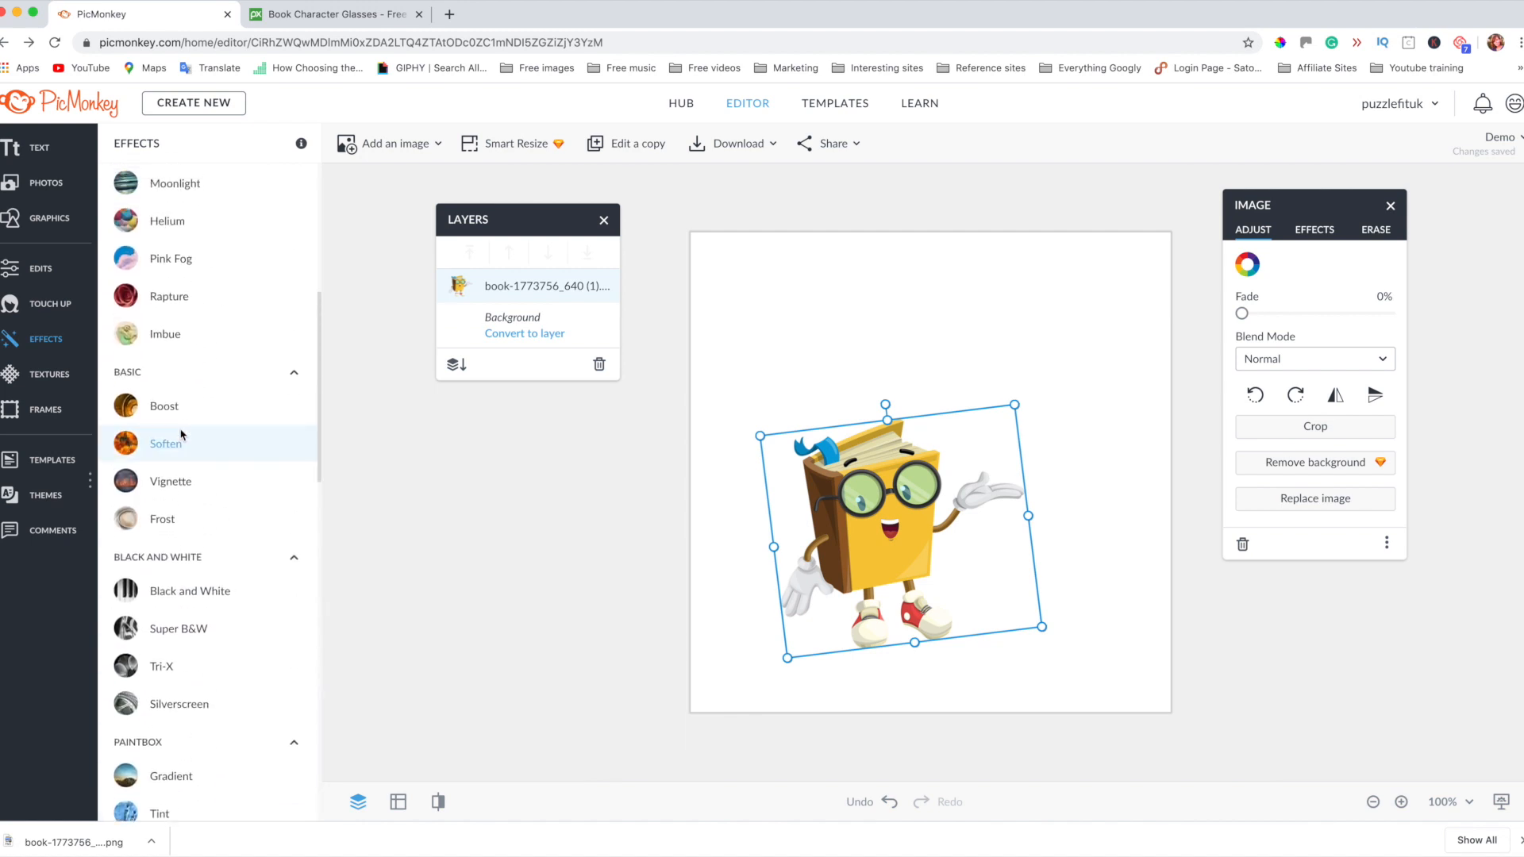
scroll(182, 399, up, 3)
scroll(182, 397, up, 1)
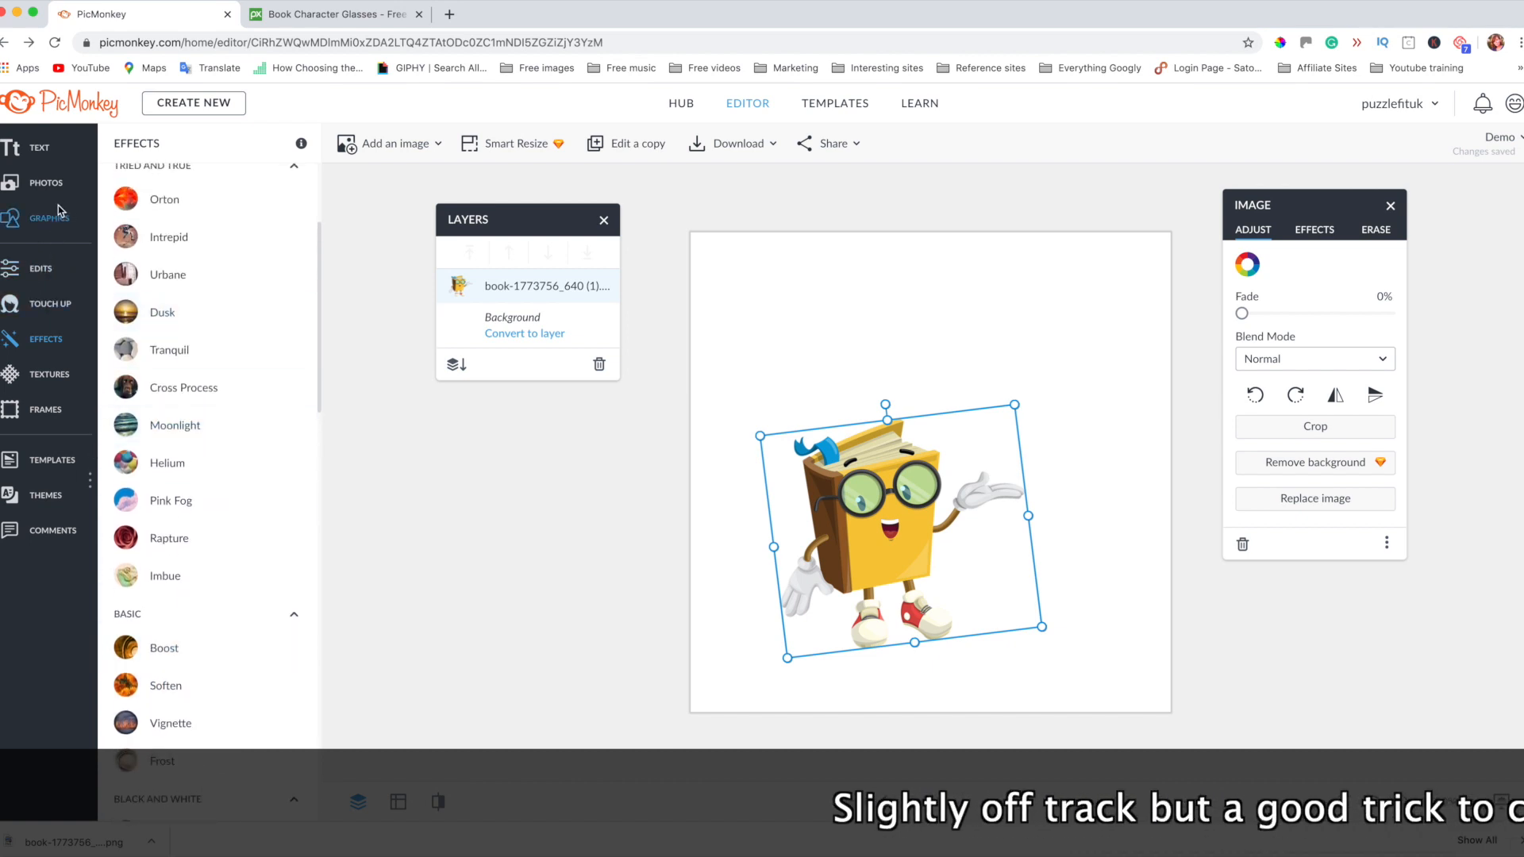
- Look through the Vampires theme's fonts, effects and graphics, and return to the list of themes
click(53, 497)
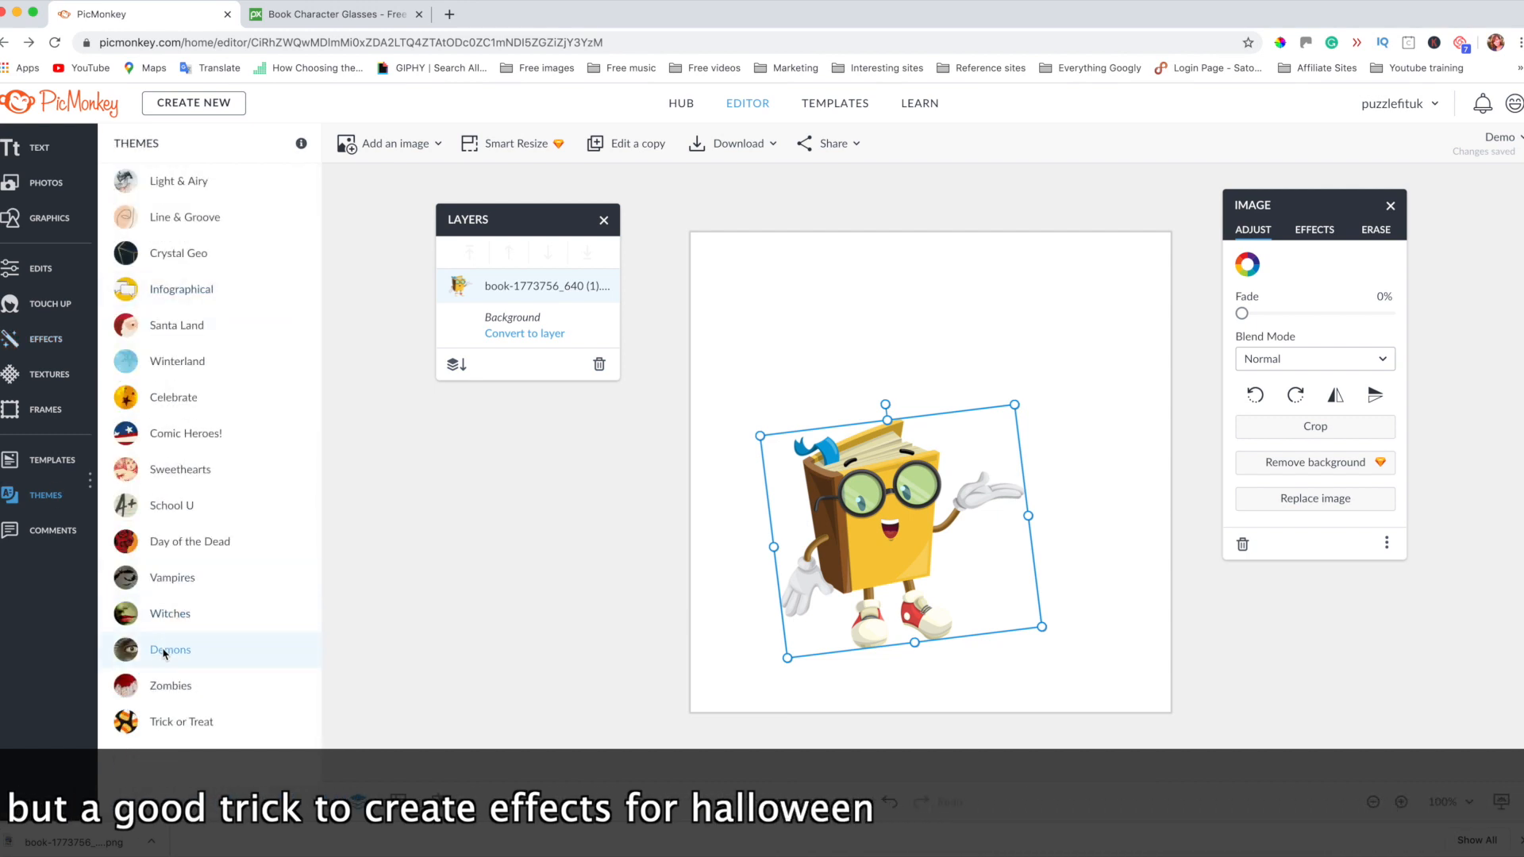
click(163, 578)
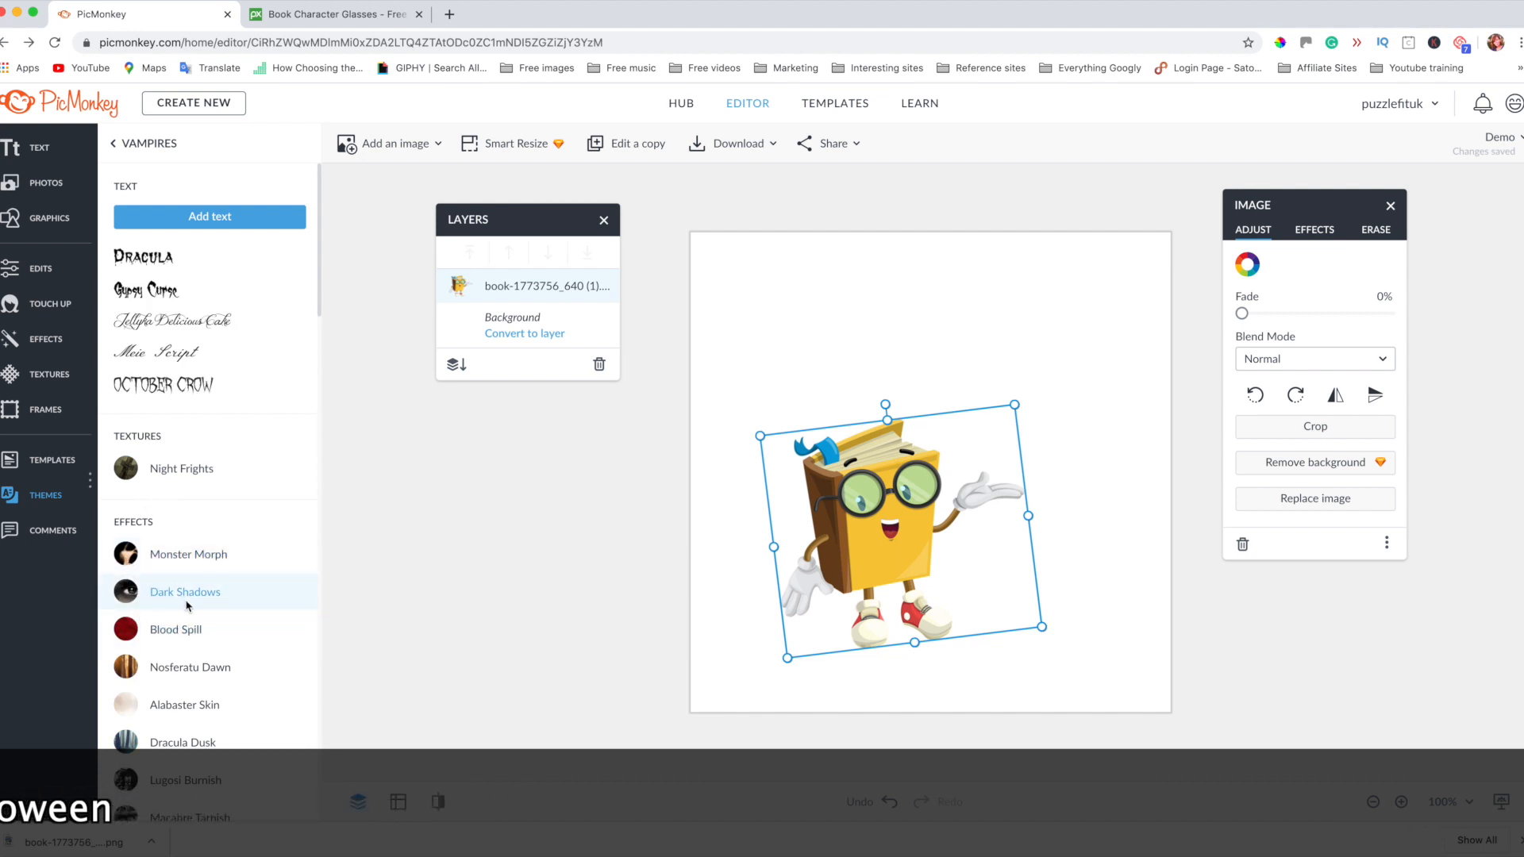
scroll(198, 680, down, 5)
scroll(198, 680, down, 10)
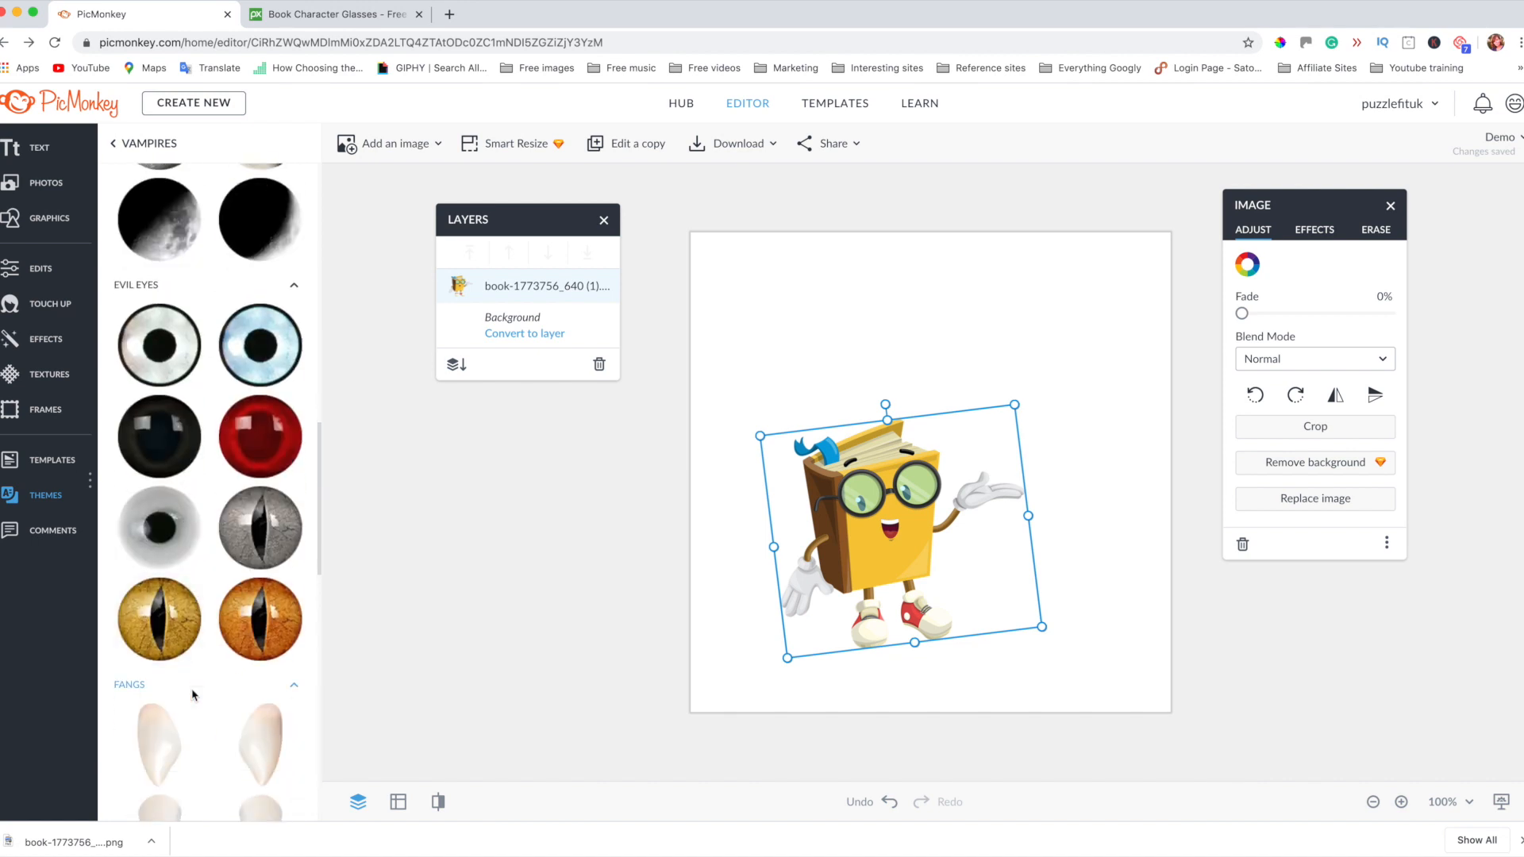
scroll(198, 681, down, 7)
scroll(193, 695, up, 20)
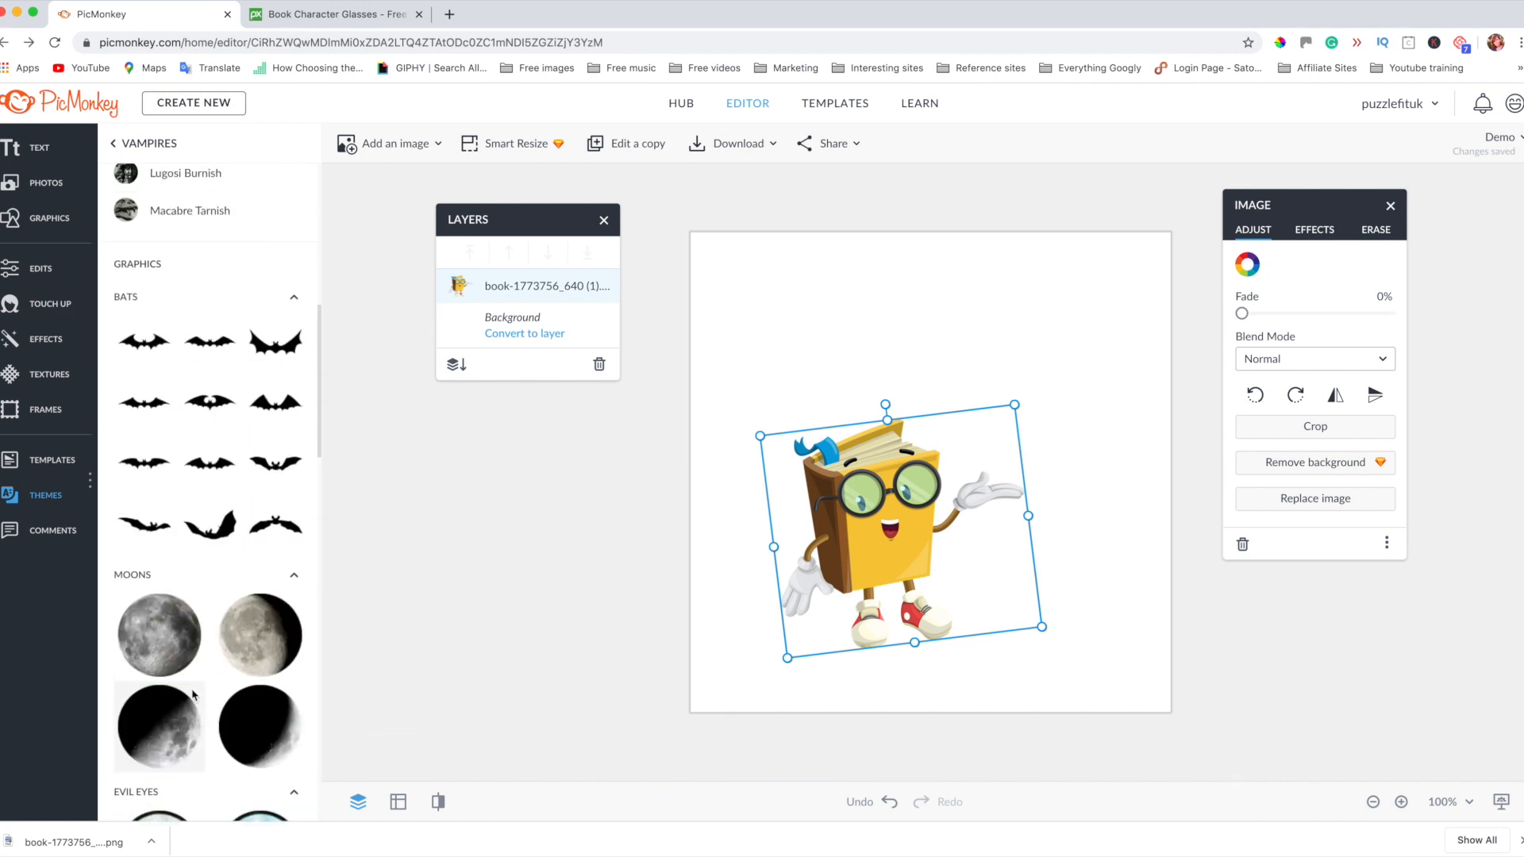
click(114, 143)
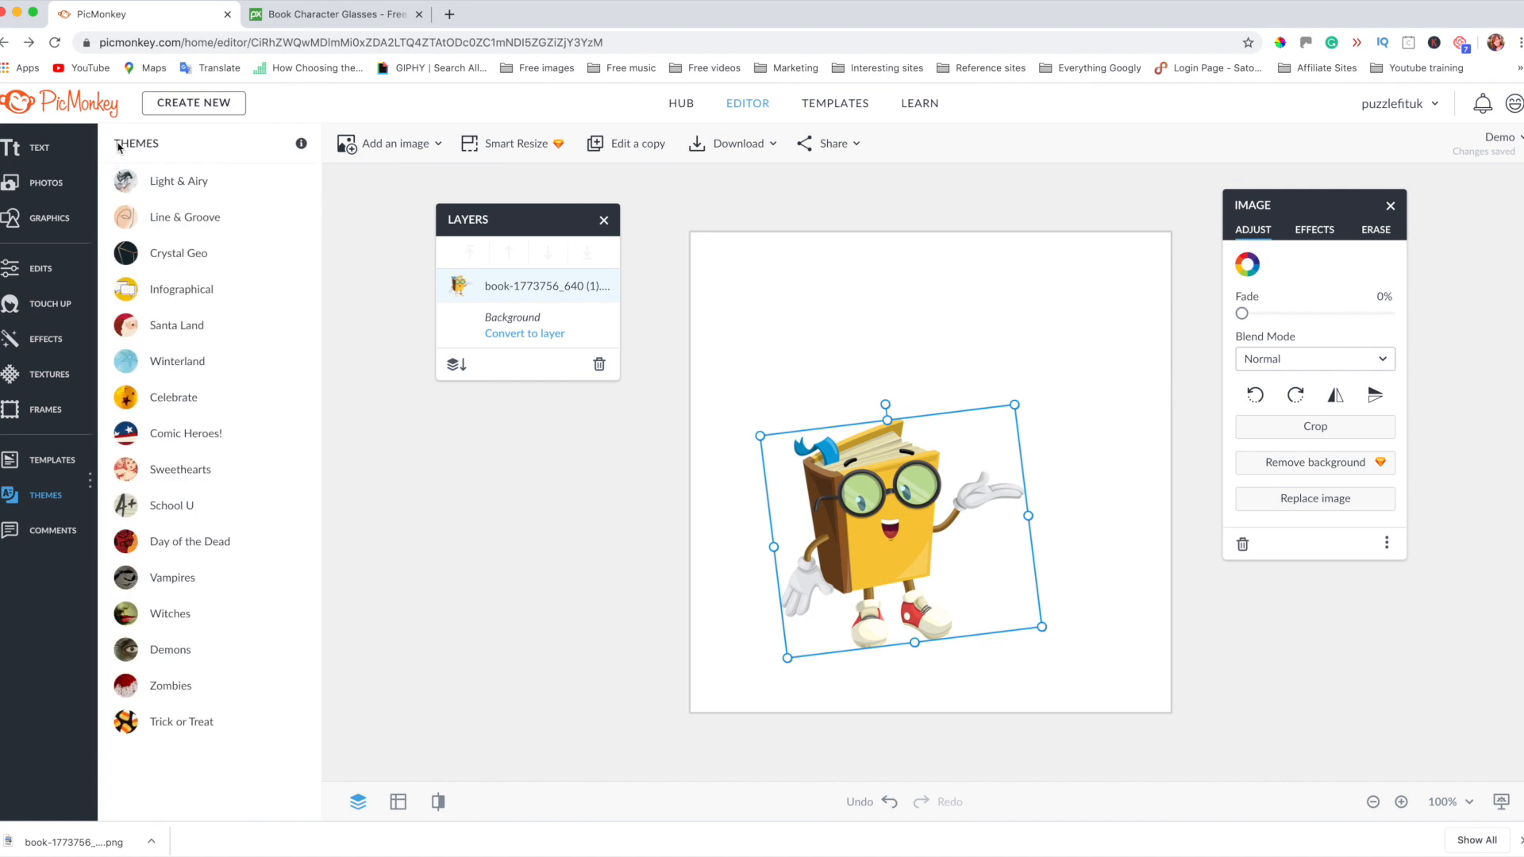
- Examine the Zombies theme and its Corpse Eye Color effect settings without applying them, and return to the theme list
click(159, 689)
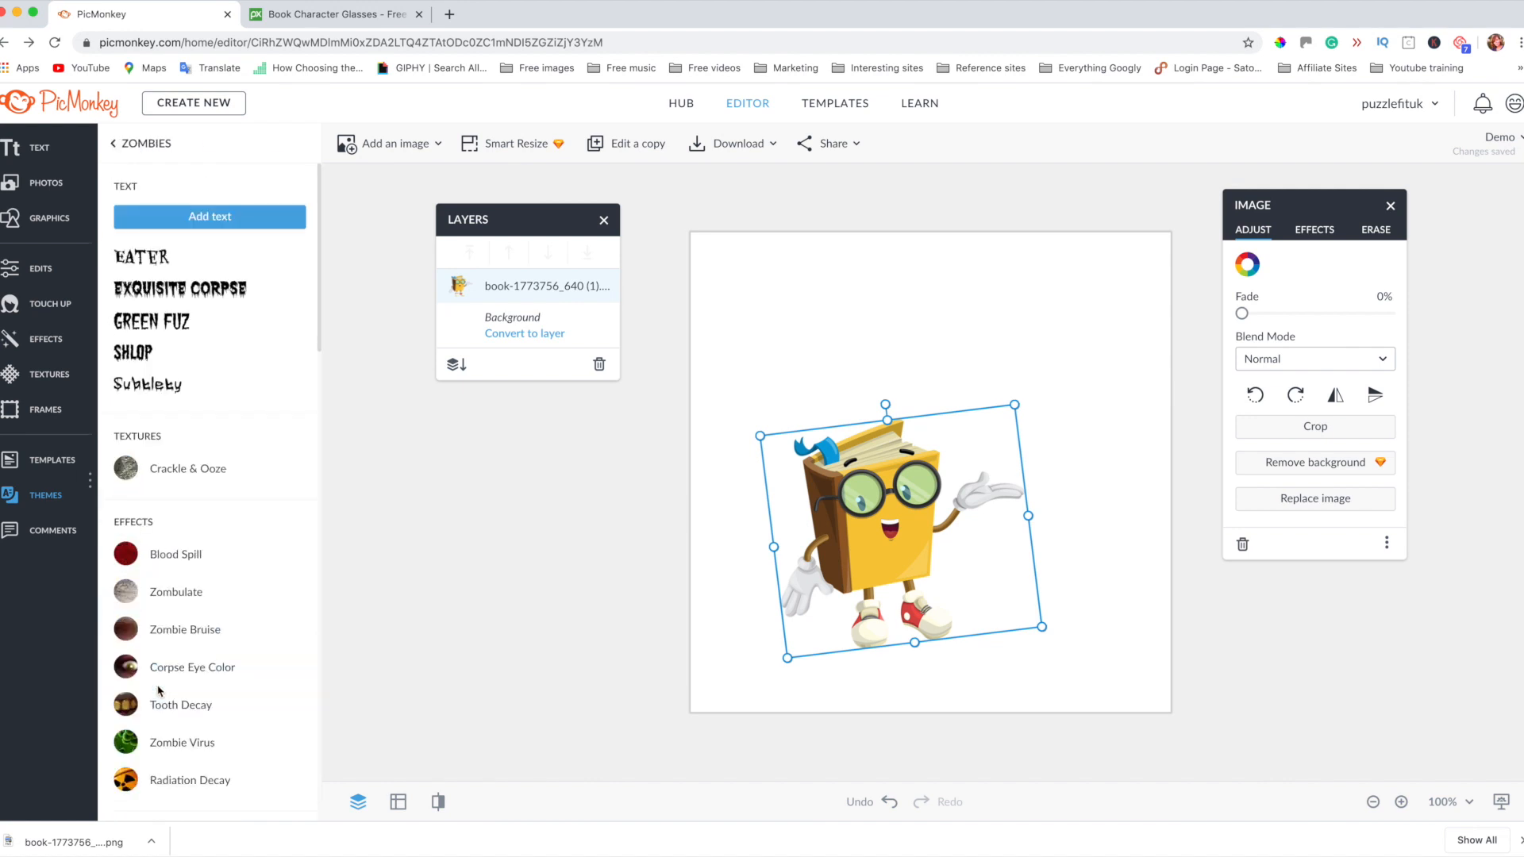
scroll(183, 556, down, 4)
scroll(170, 588, up, 5)
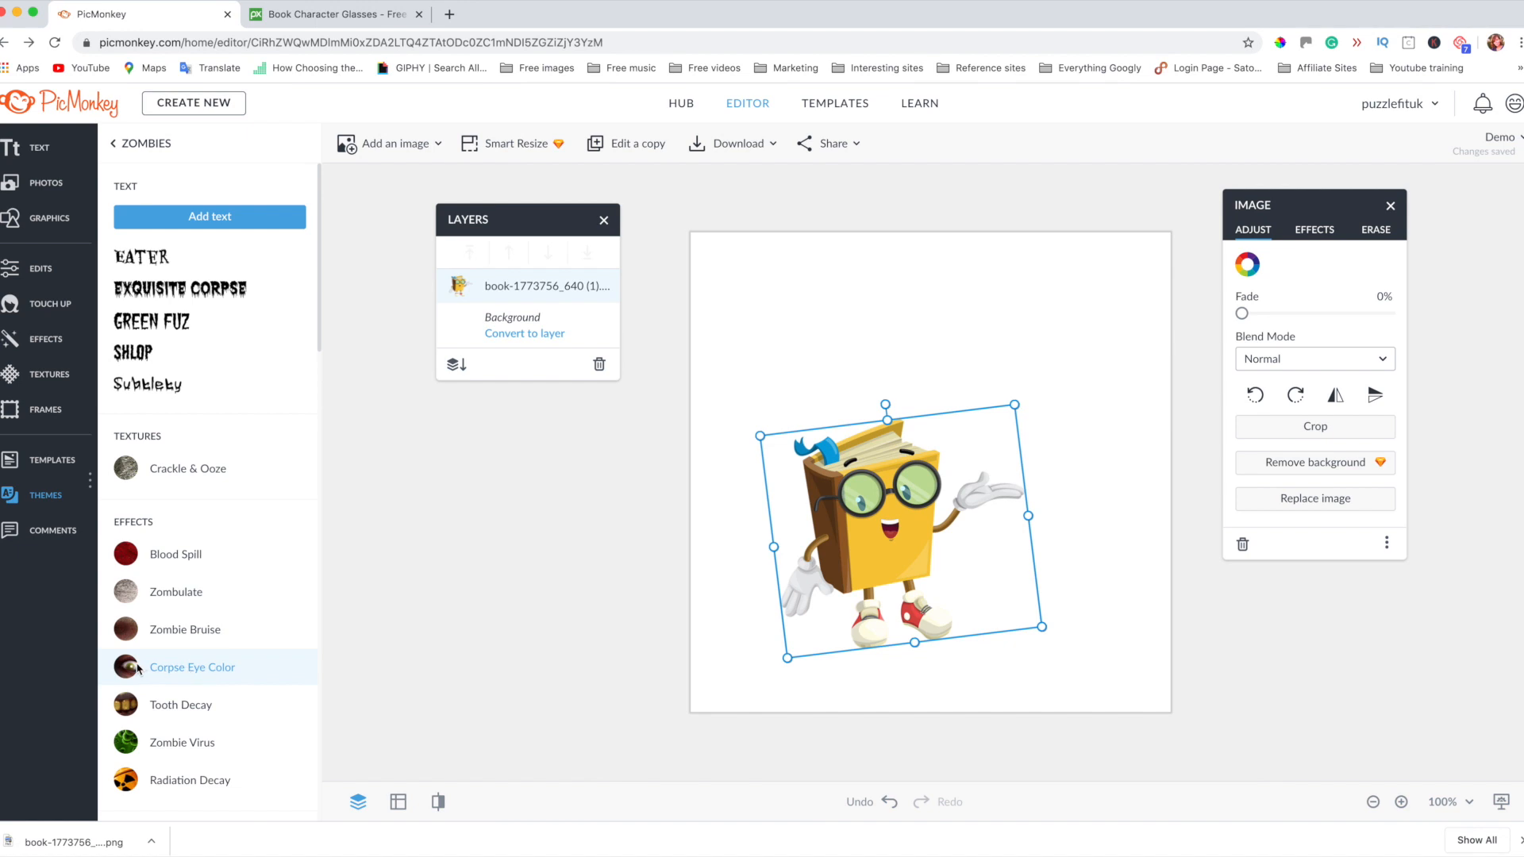
click(270, 651)
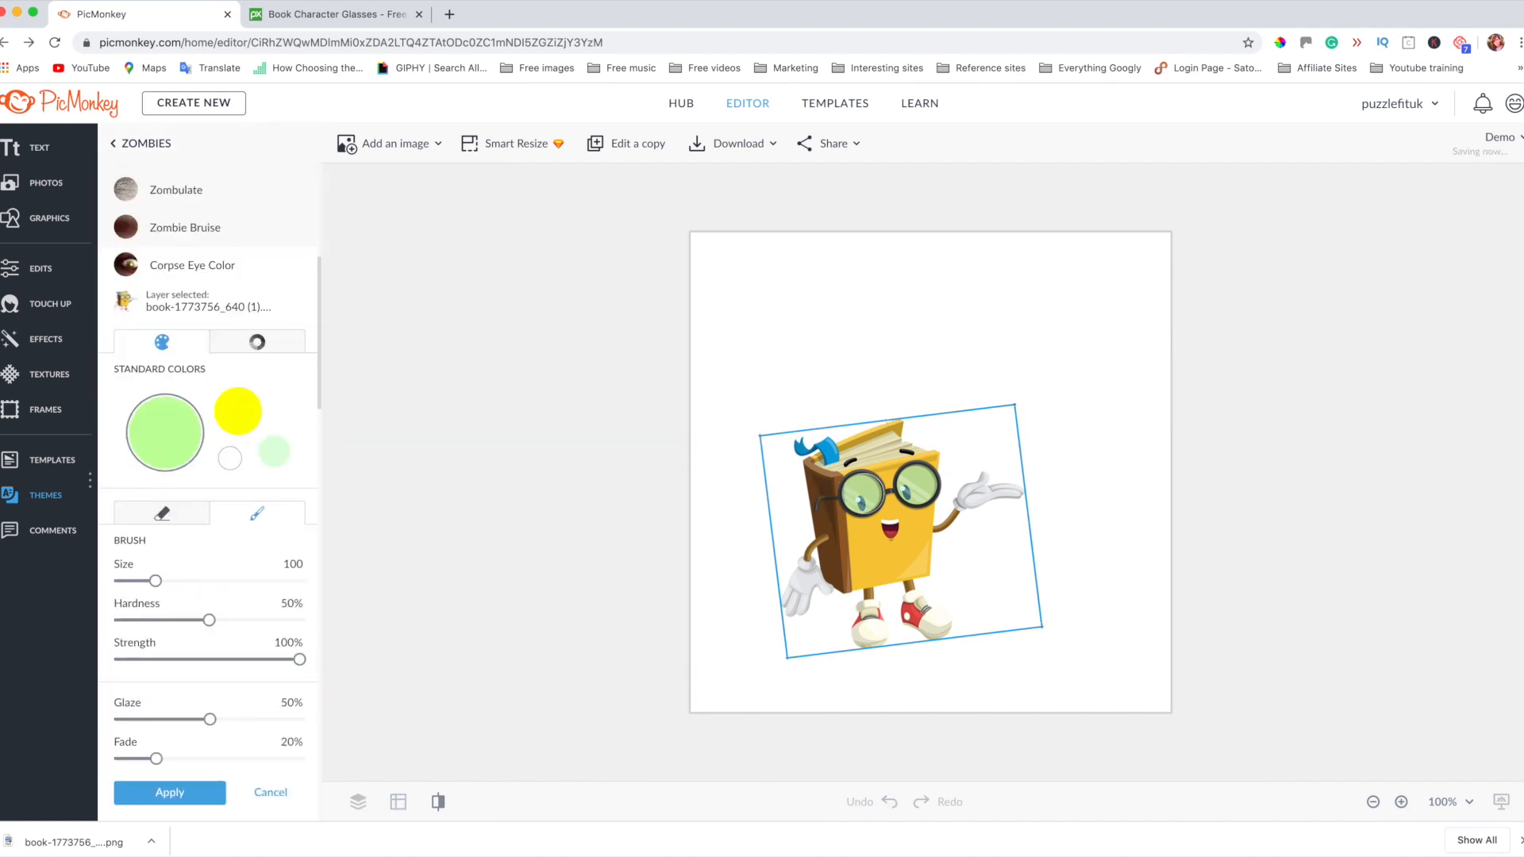
click(266, 794)
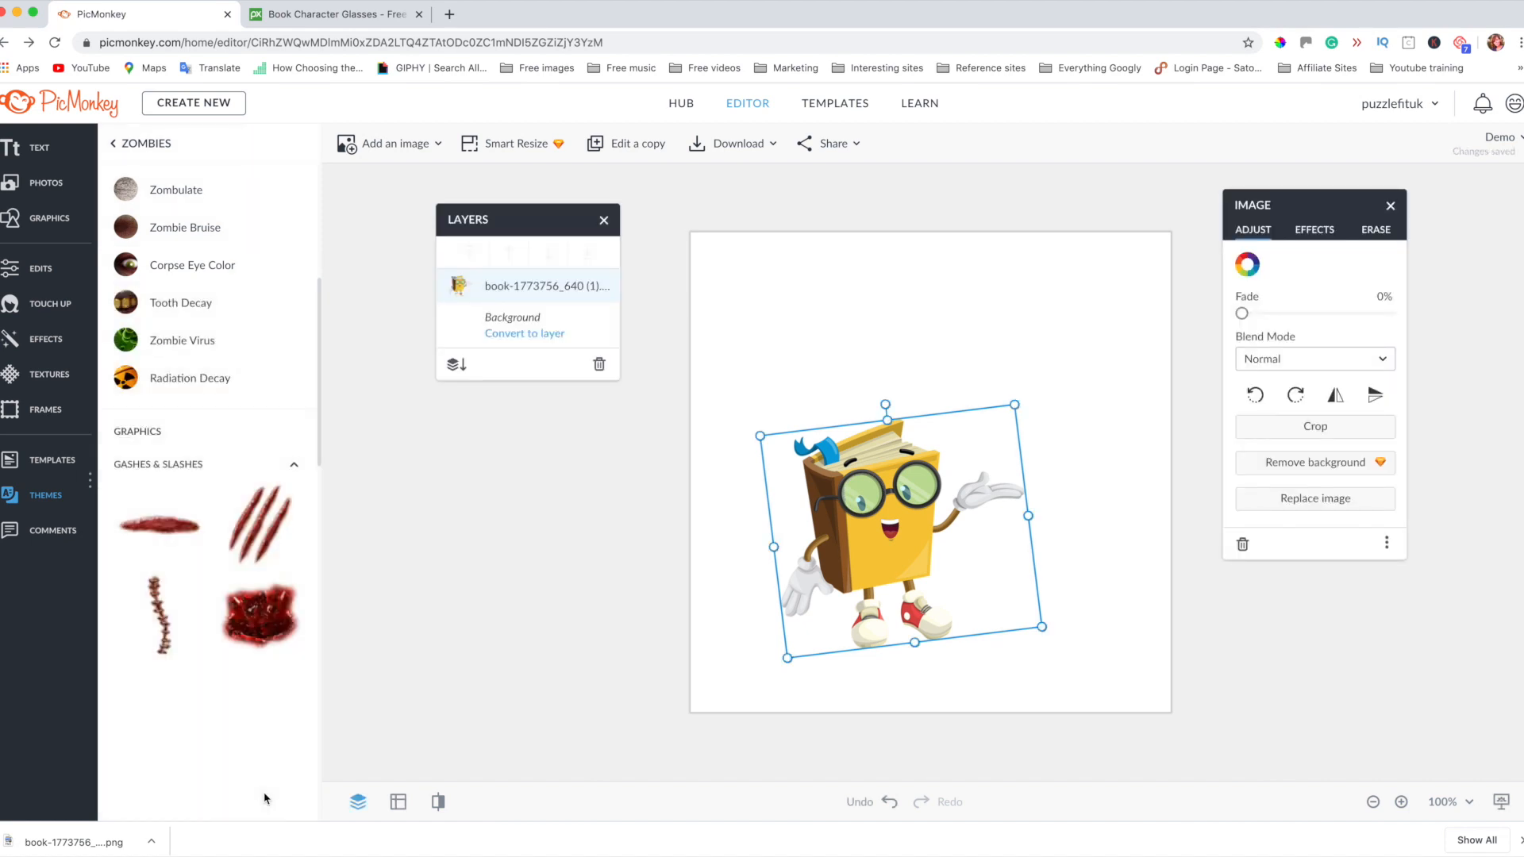
click(136, 148)
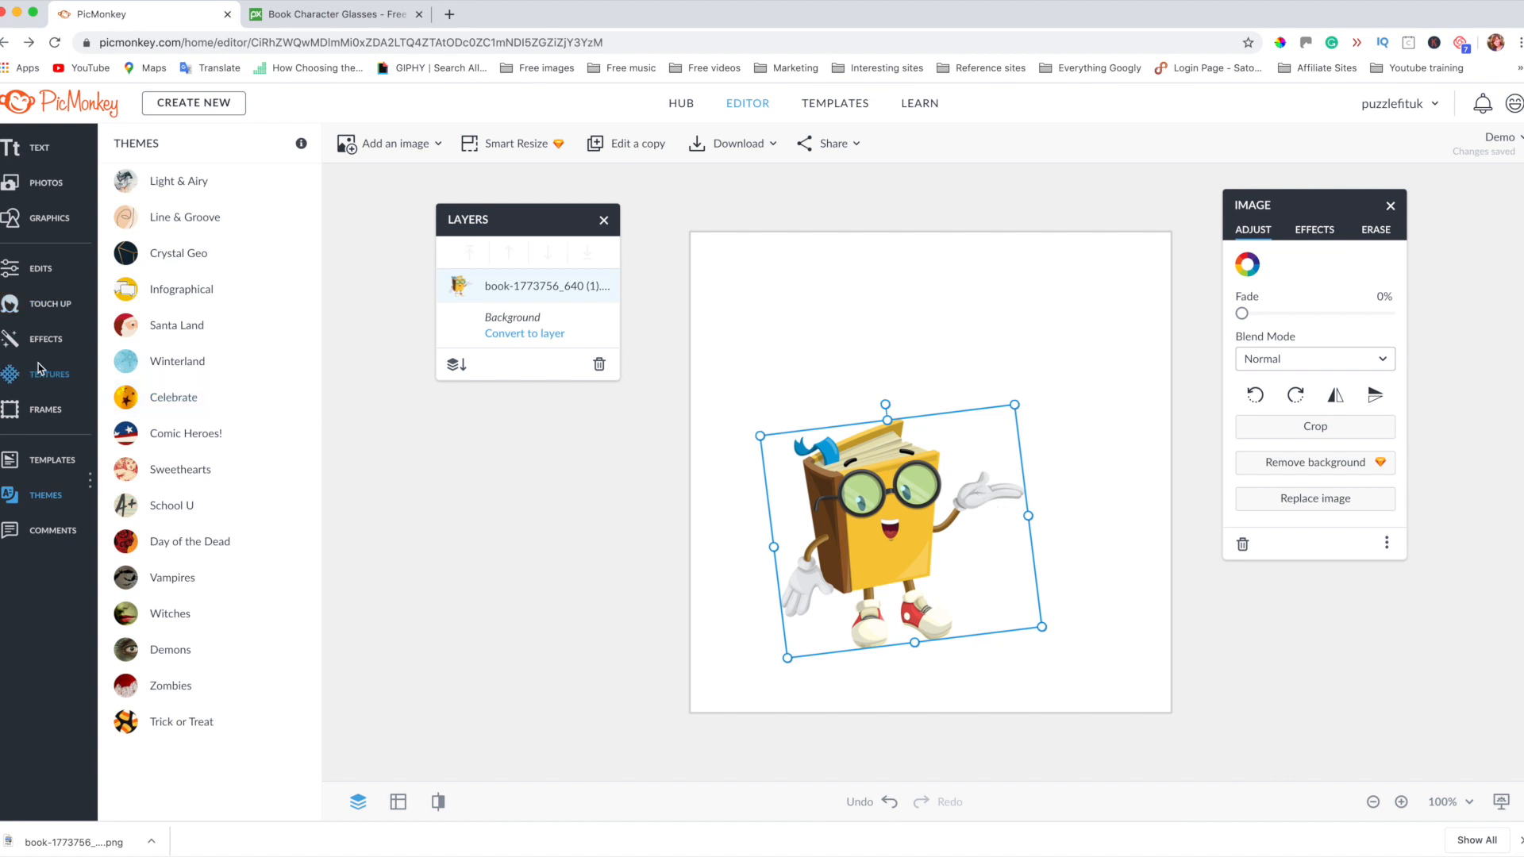
- Search the graphics for "socks", add the Tube Socks graphic, and place it beside the book character's outstretched arm
click(47, 224)
click(166, 228)
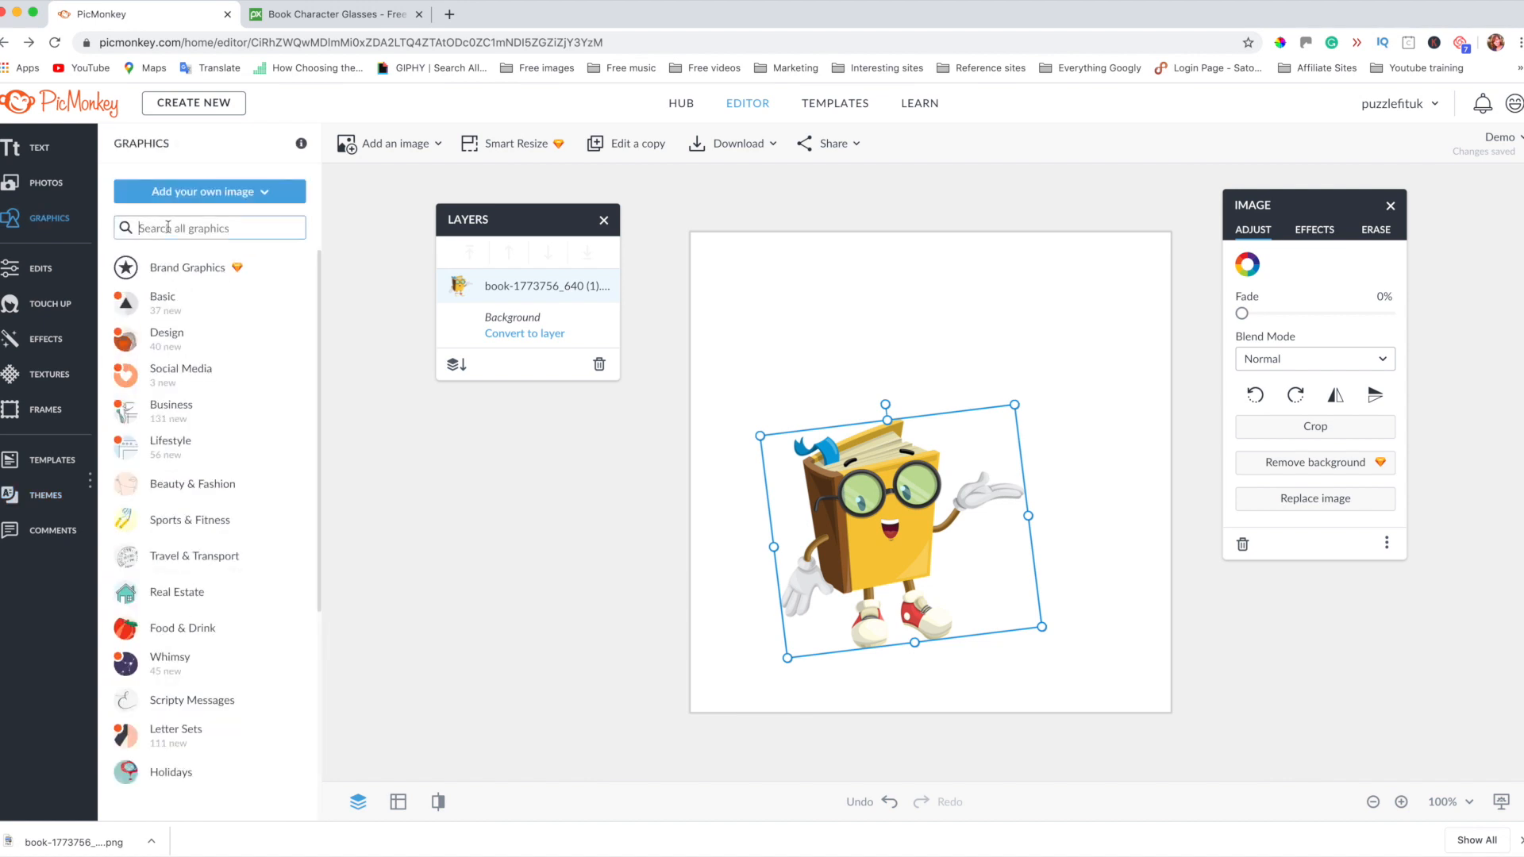
text(socks)
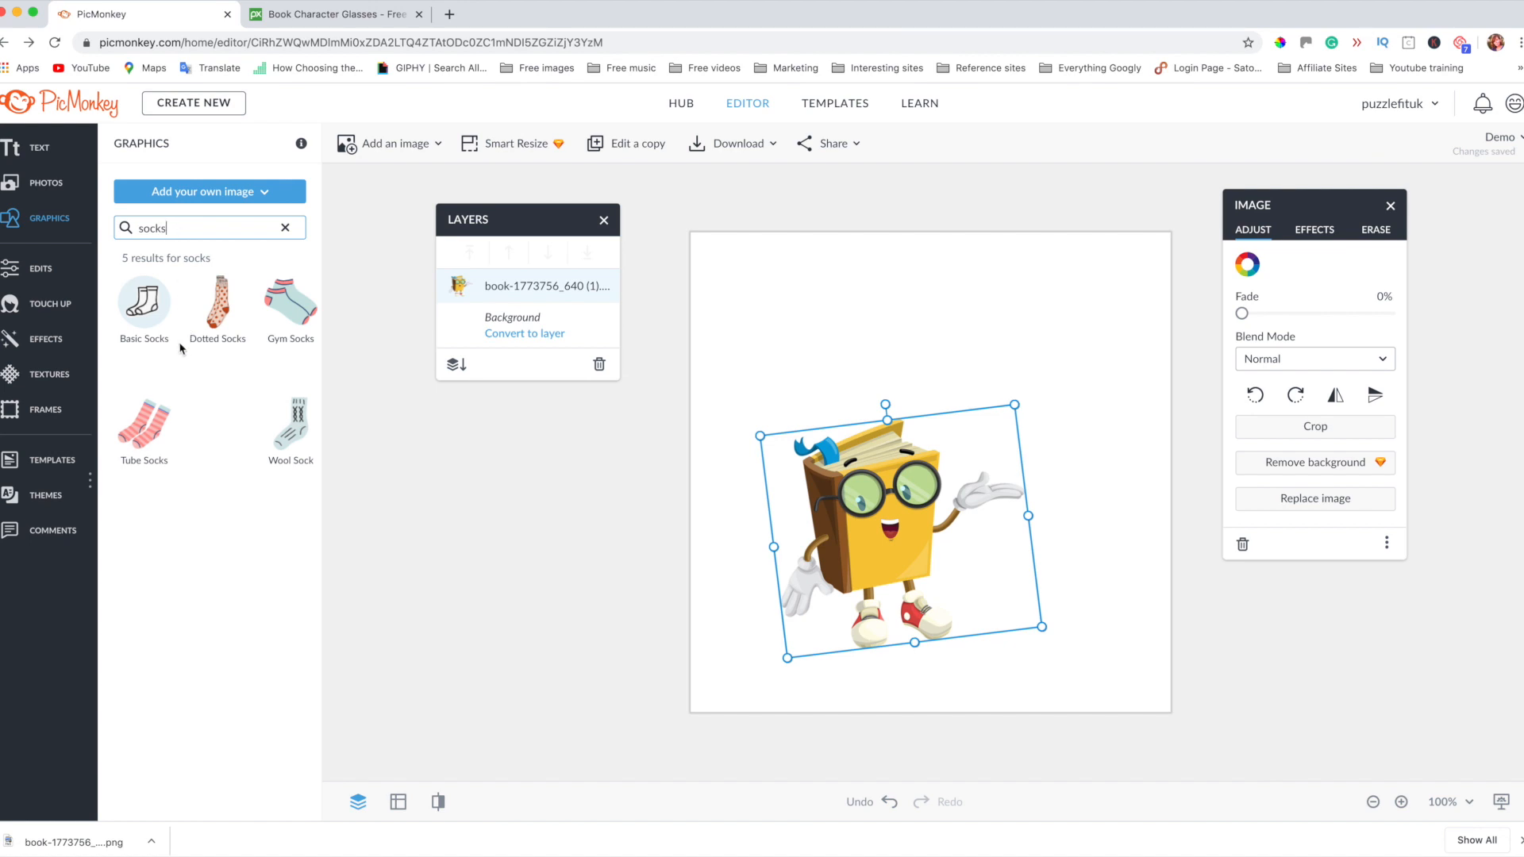
click(144, 424)
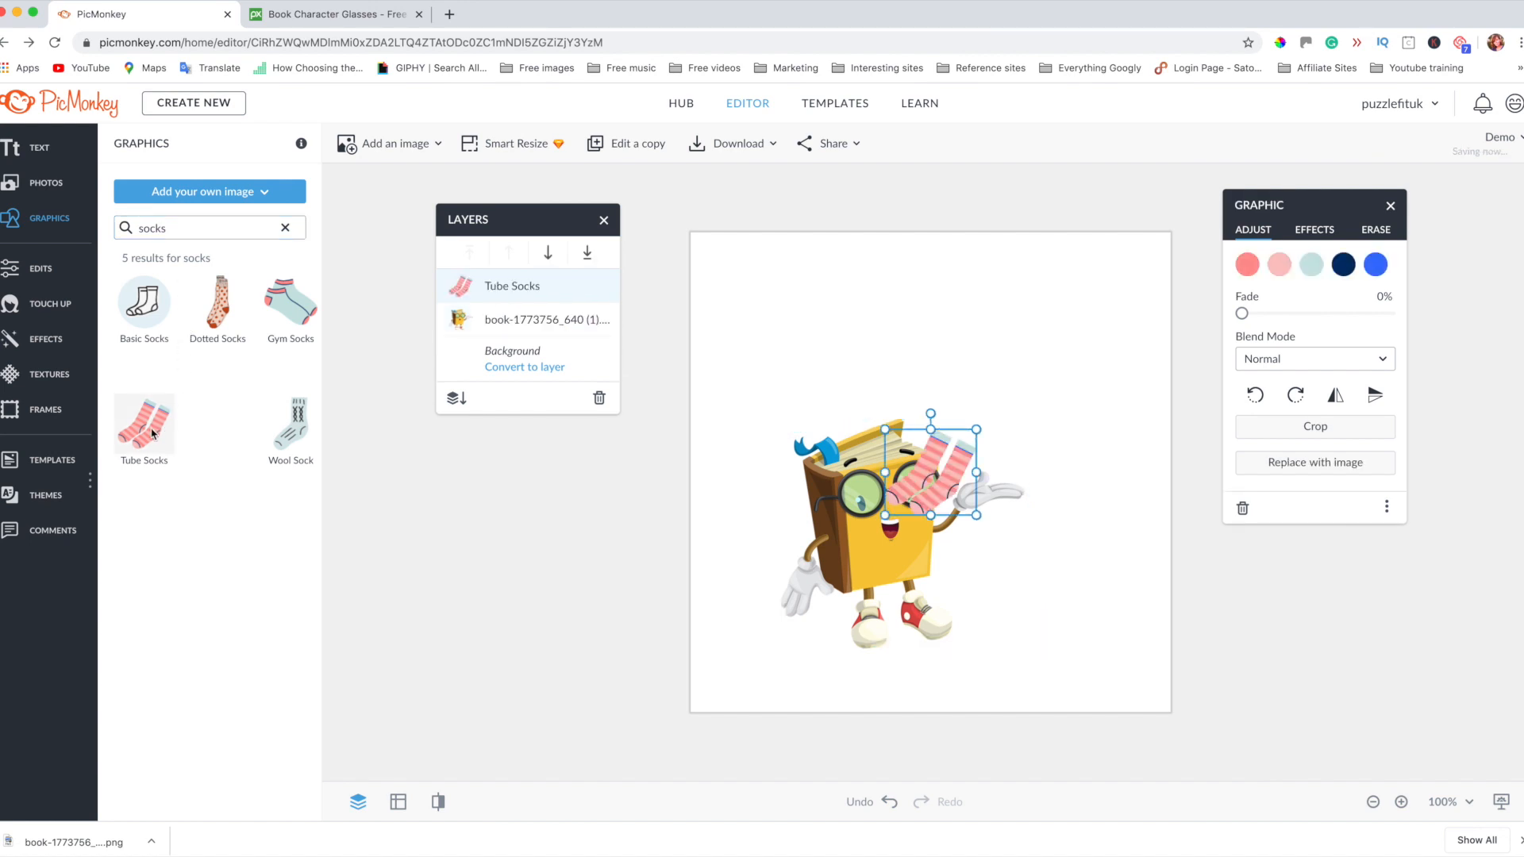
drag(930, 470, 1075, 562)
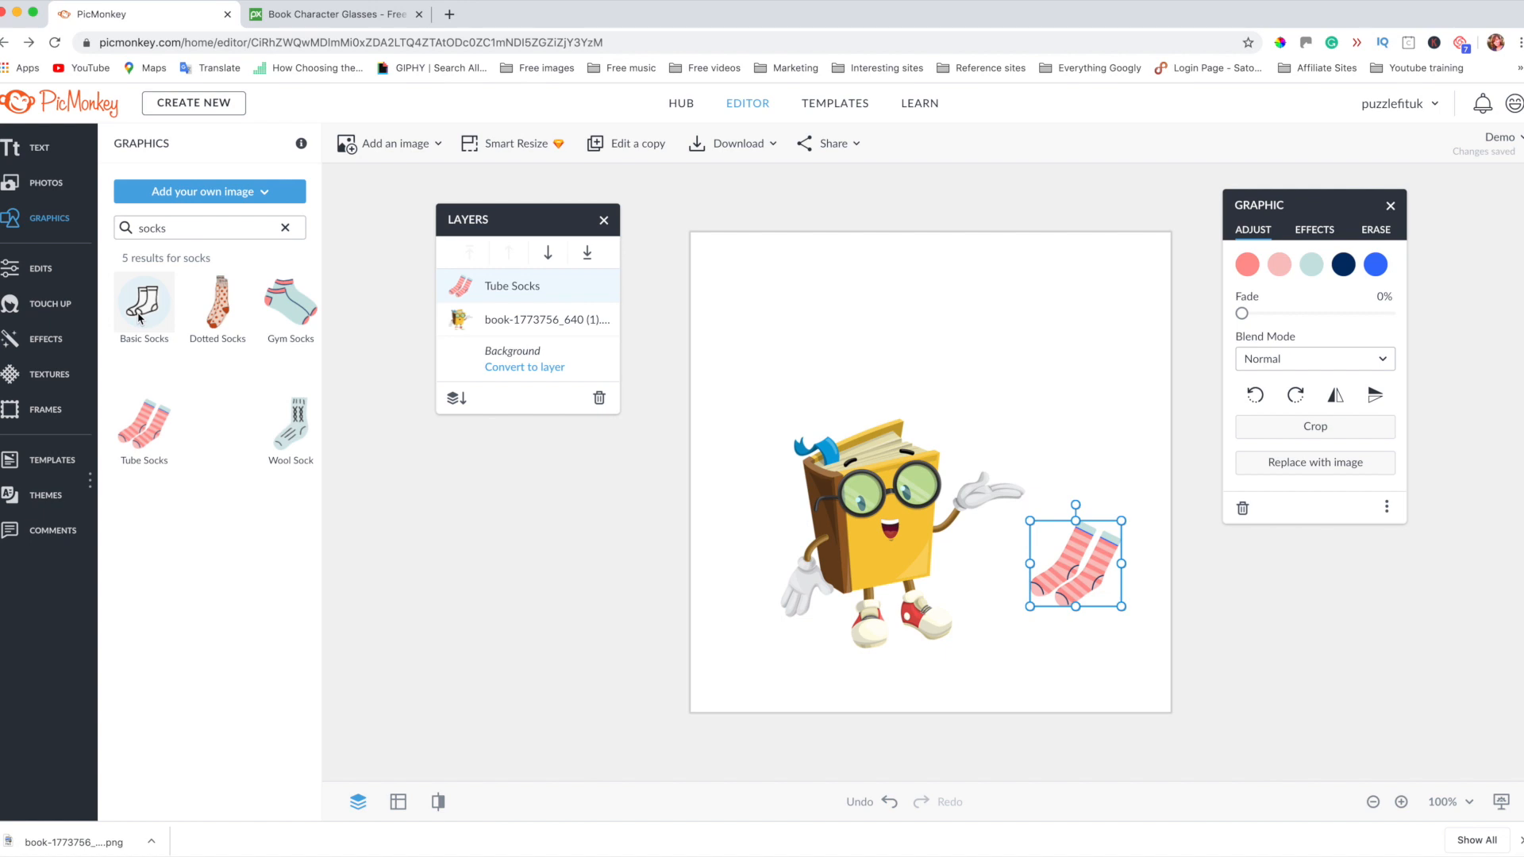
- Search Pixabay's vector graphics for "socks", look over the images, and return to the PicMonkey design
click(348, 16)
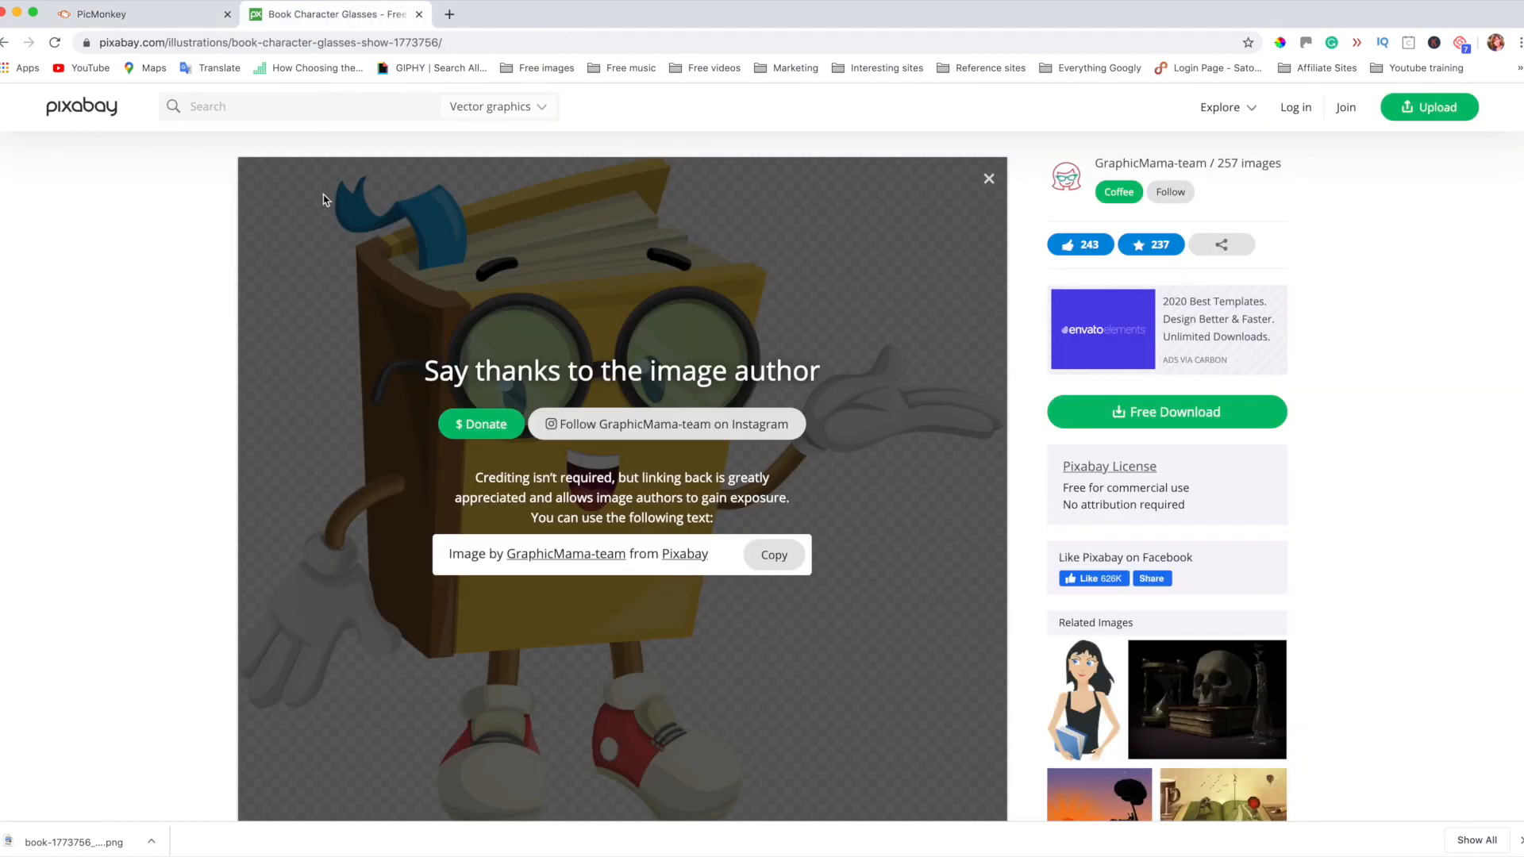
click(212, 109)
text(socks)
key(Return)
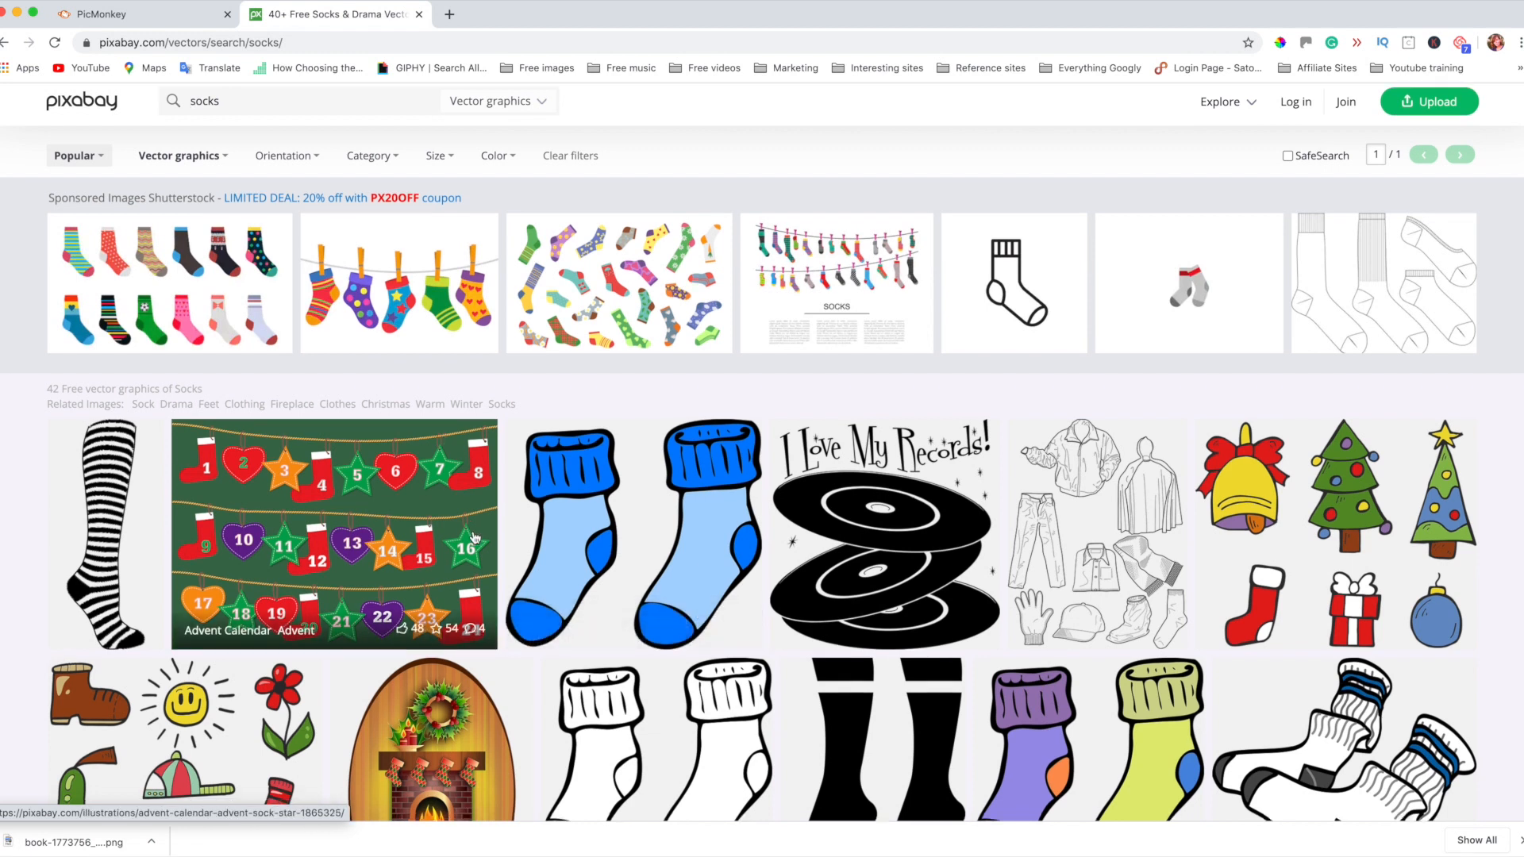
scroll(474, 538, down, 5)
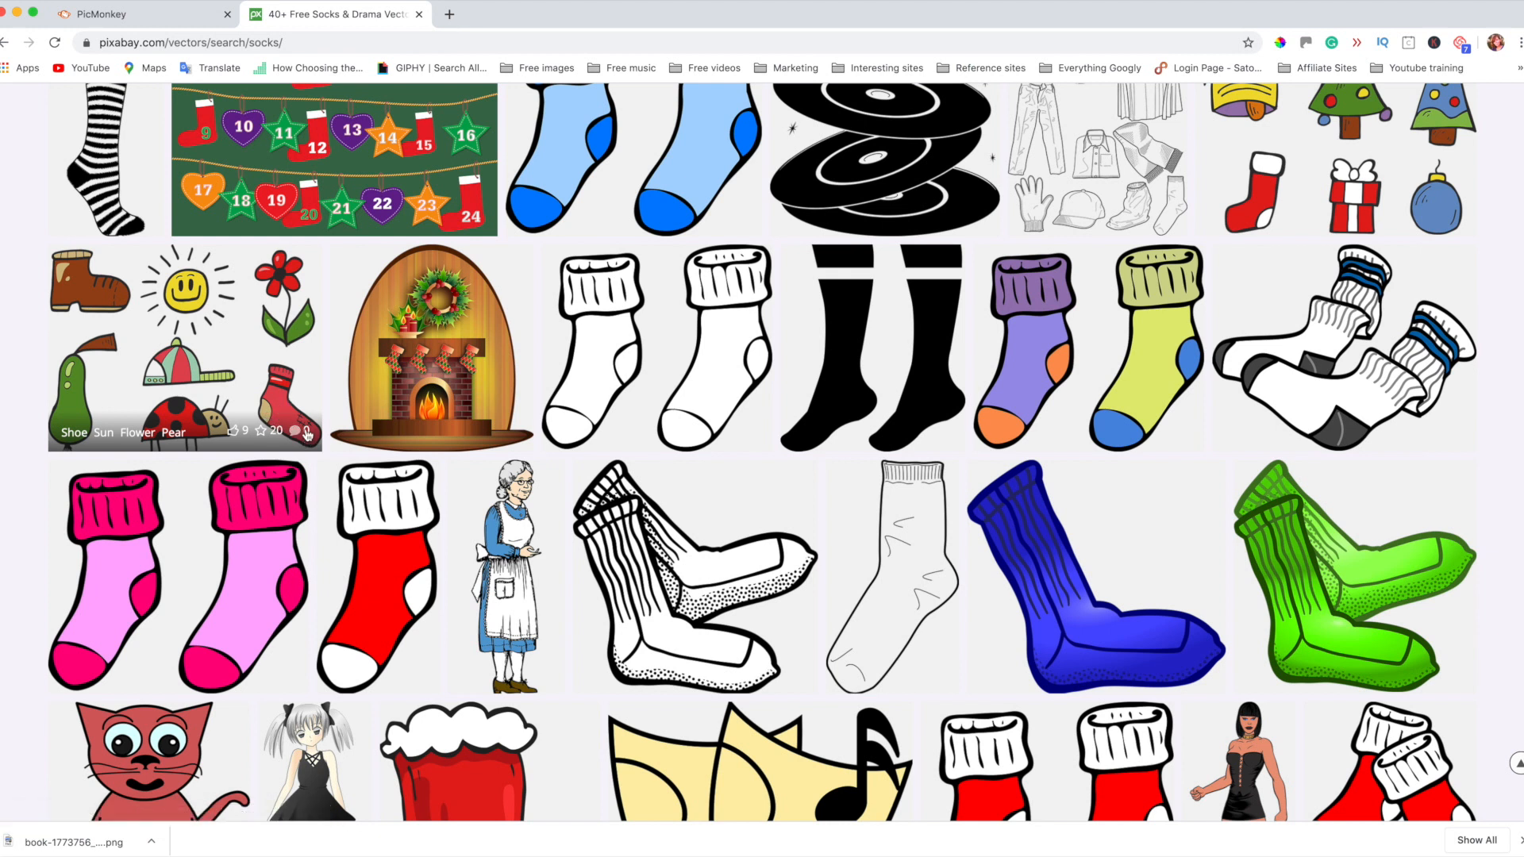
click(146, 14)
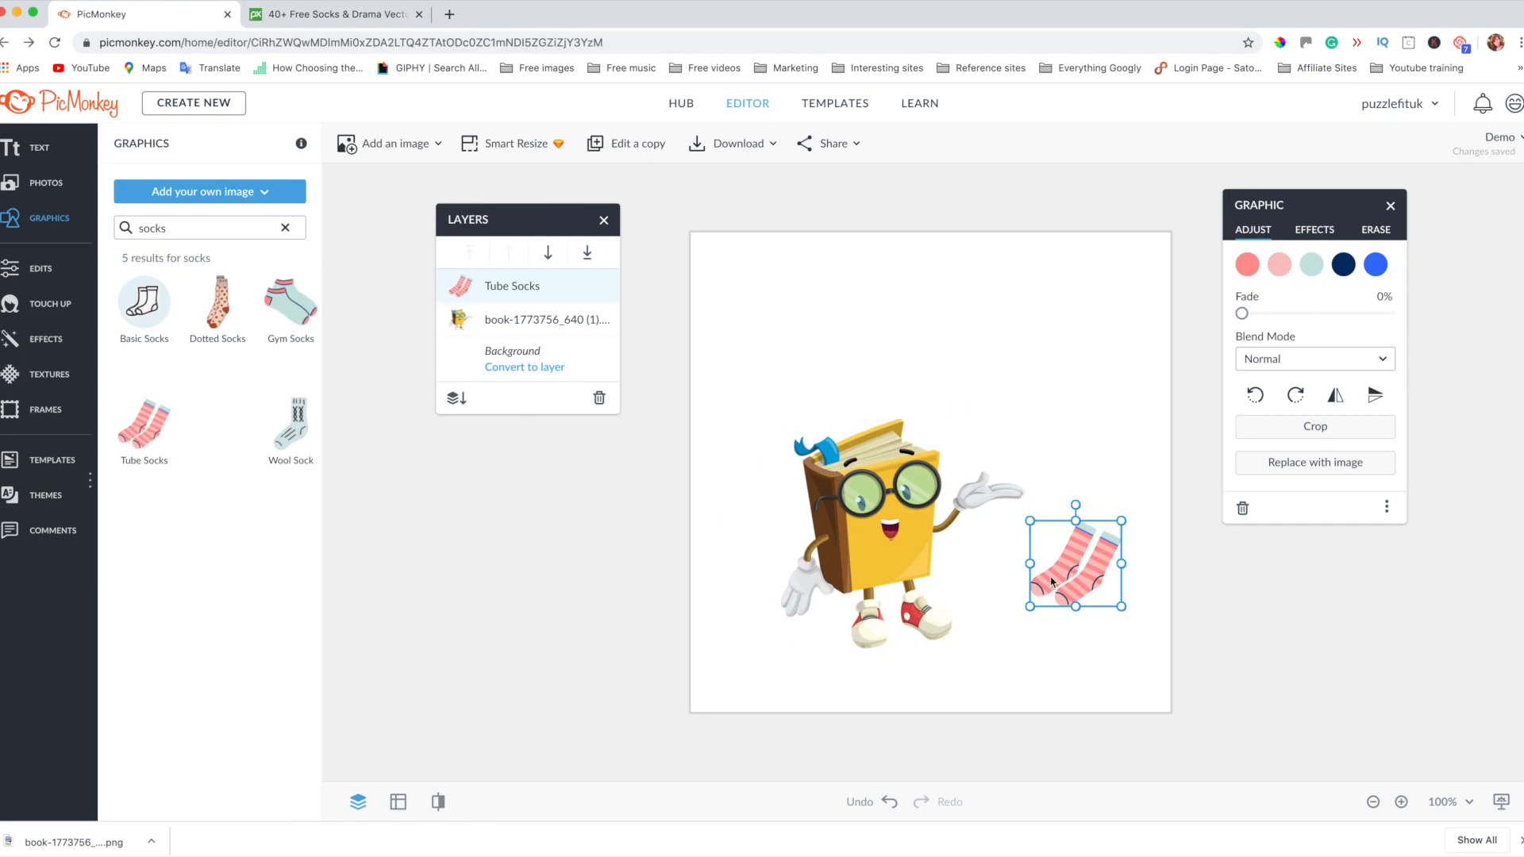
- Rotate the tube socks upright, flip them horizontally, and enlarge them over the book character's outstretched arm
drag(1075, 503, 1045, 503)
drag(1086, 566, 1031, 566)
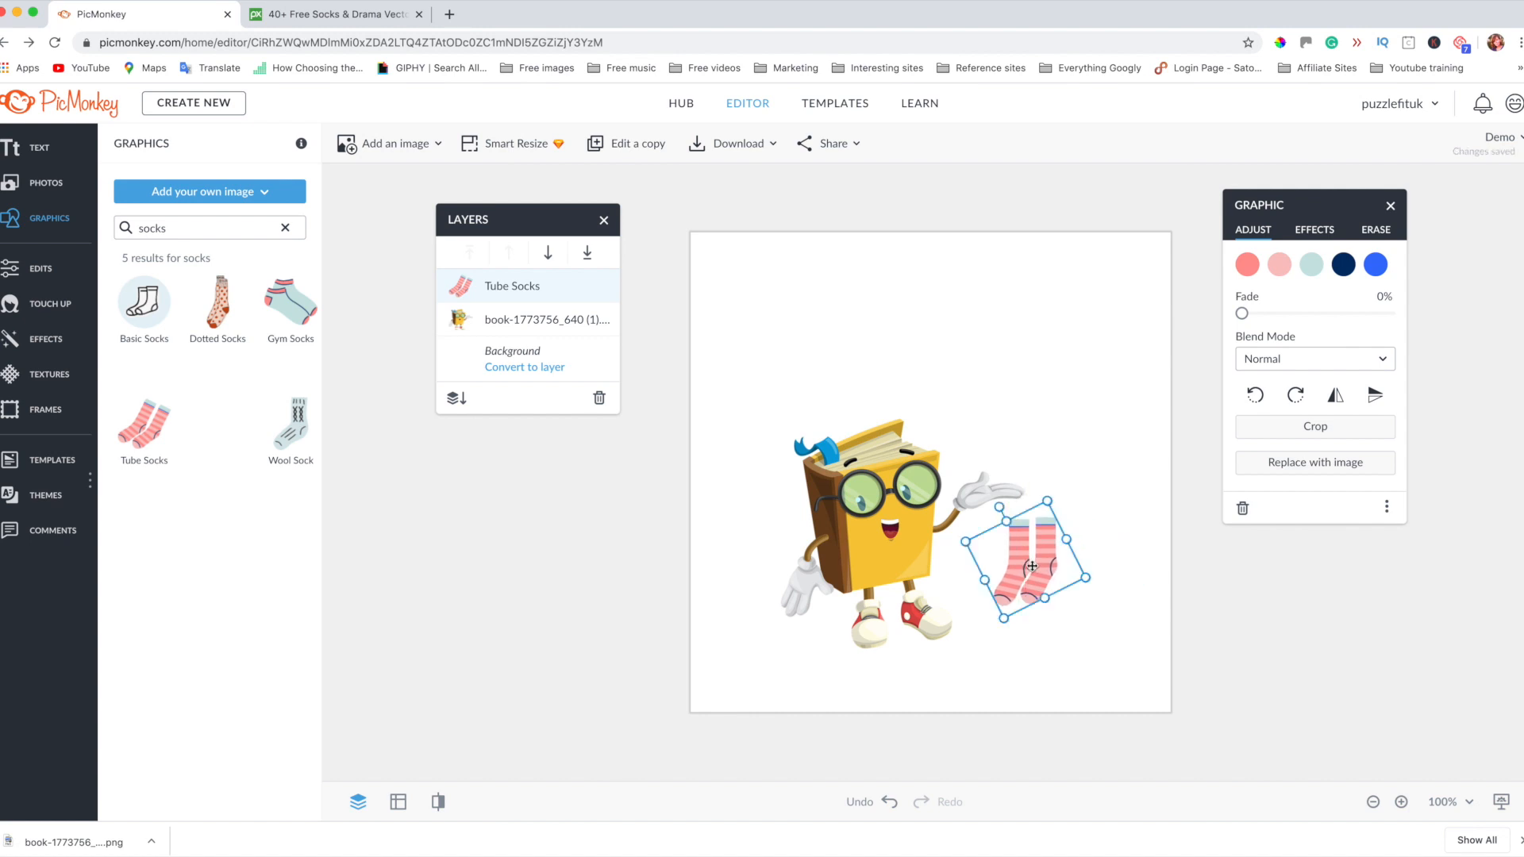
click(1335, 397)
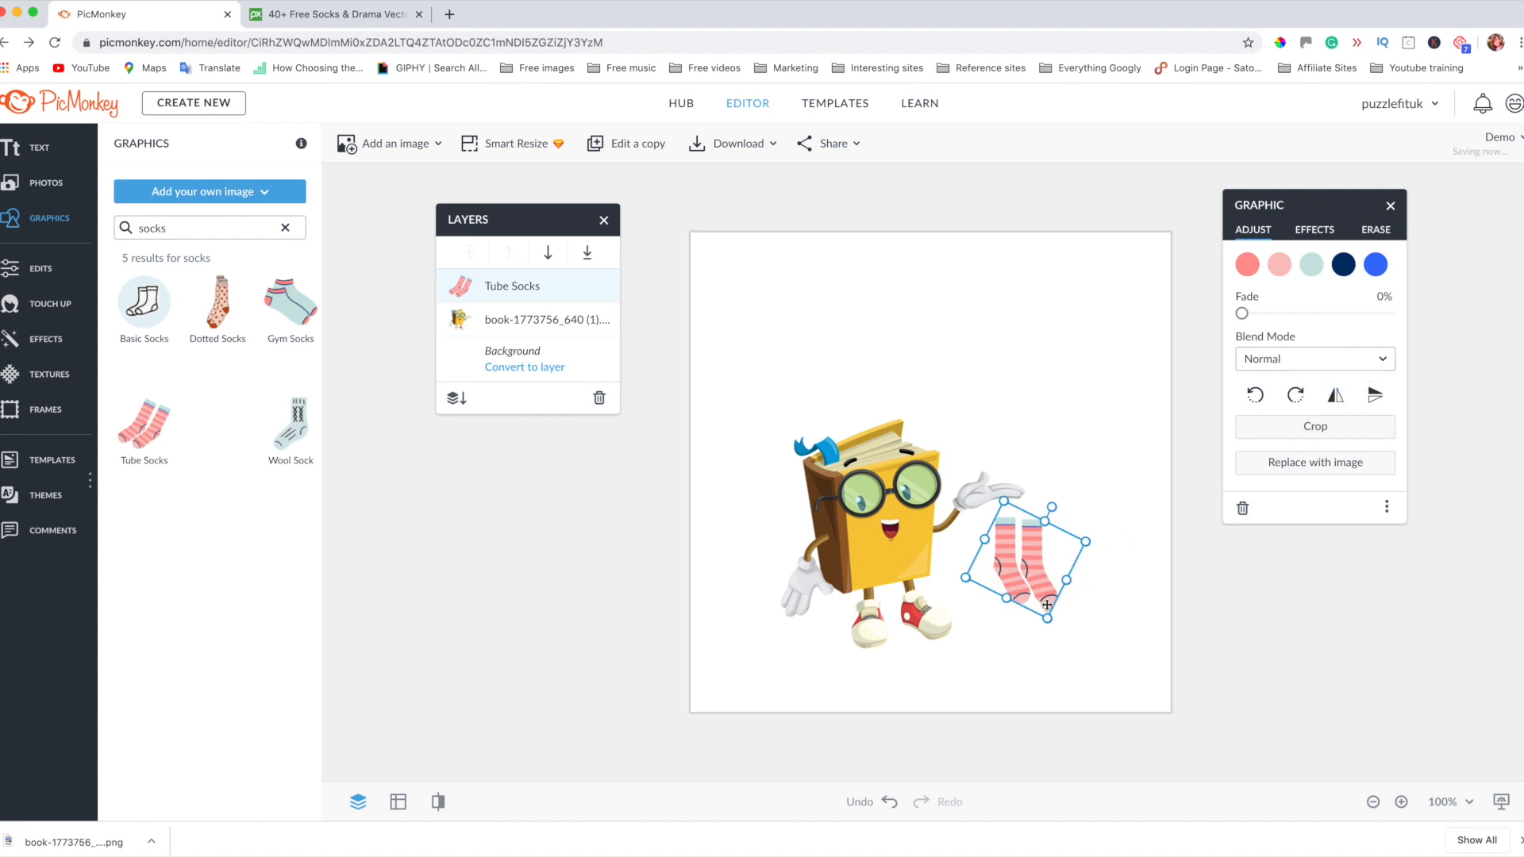
drag(1084, 542, 1226, 459)
drag(1088, 503, 975, 494)
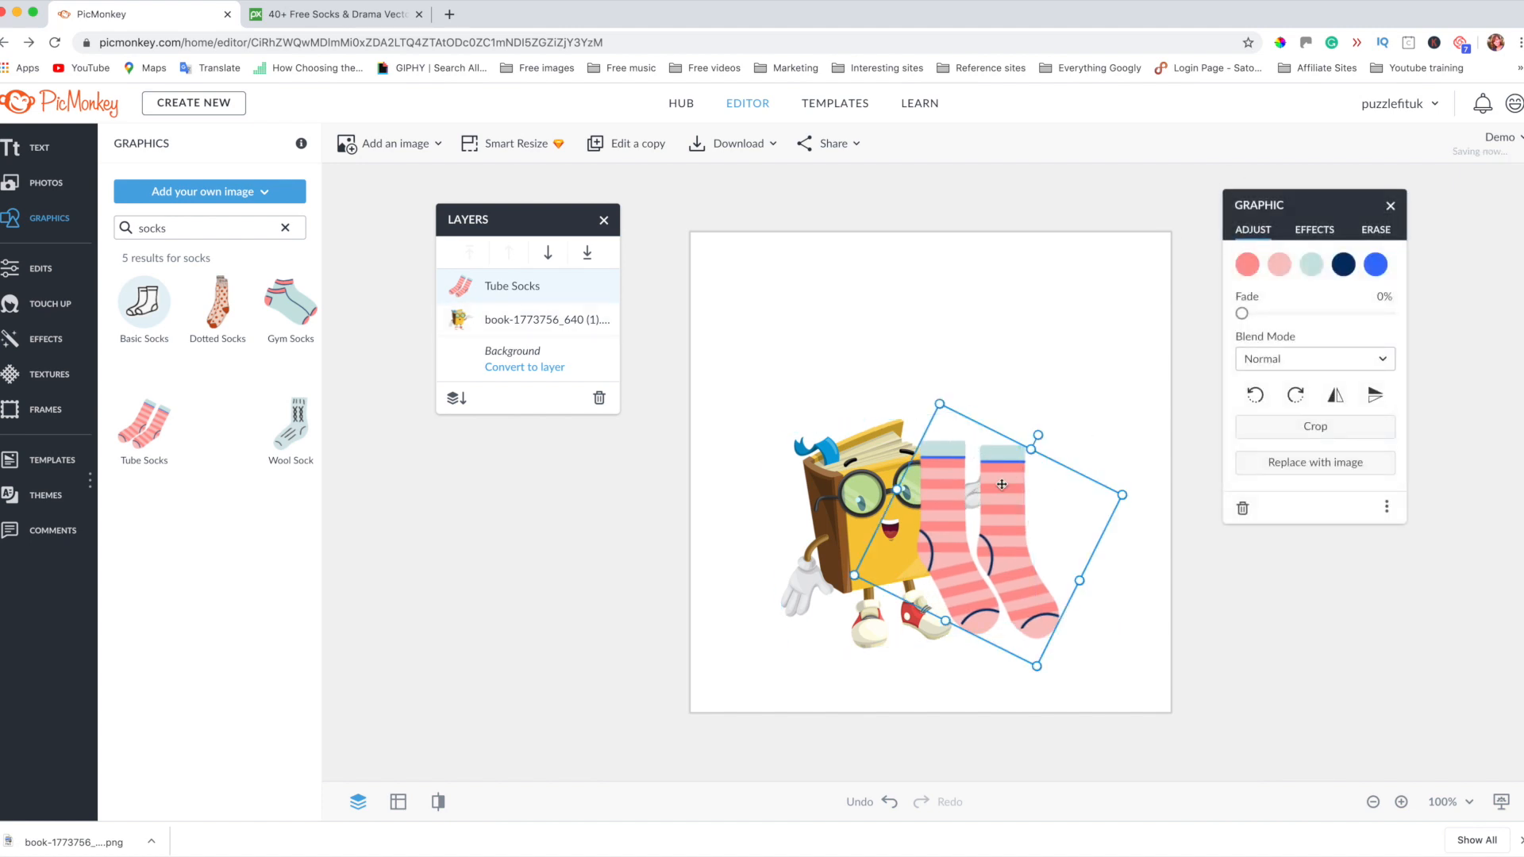
- Erase the upper part and outer edge of the right-hand sock with a size 281 eraser, lowering the hardness to 24%
click(1374, 230)
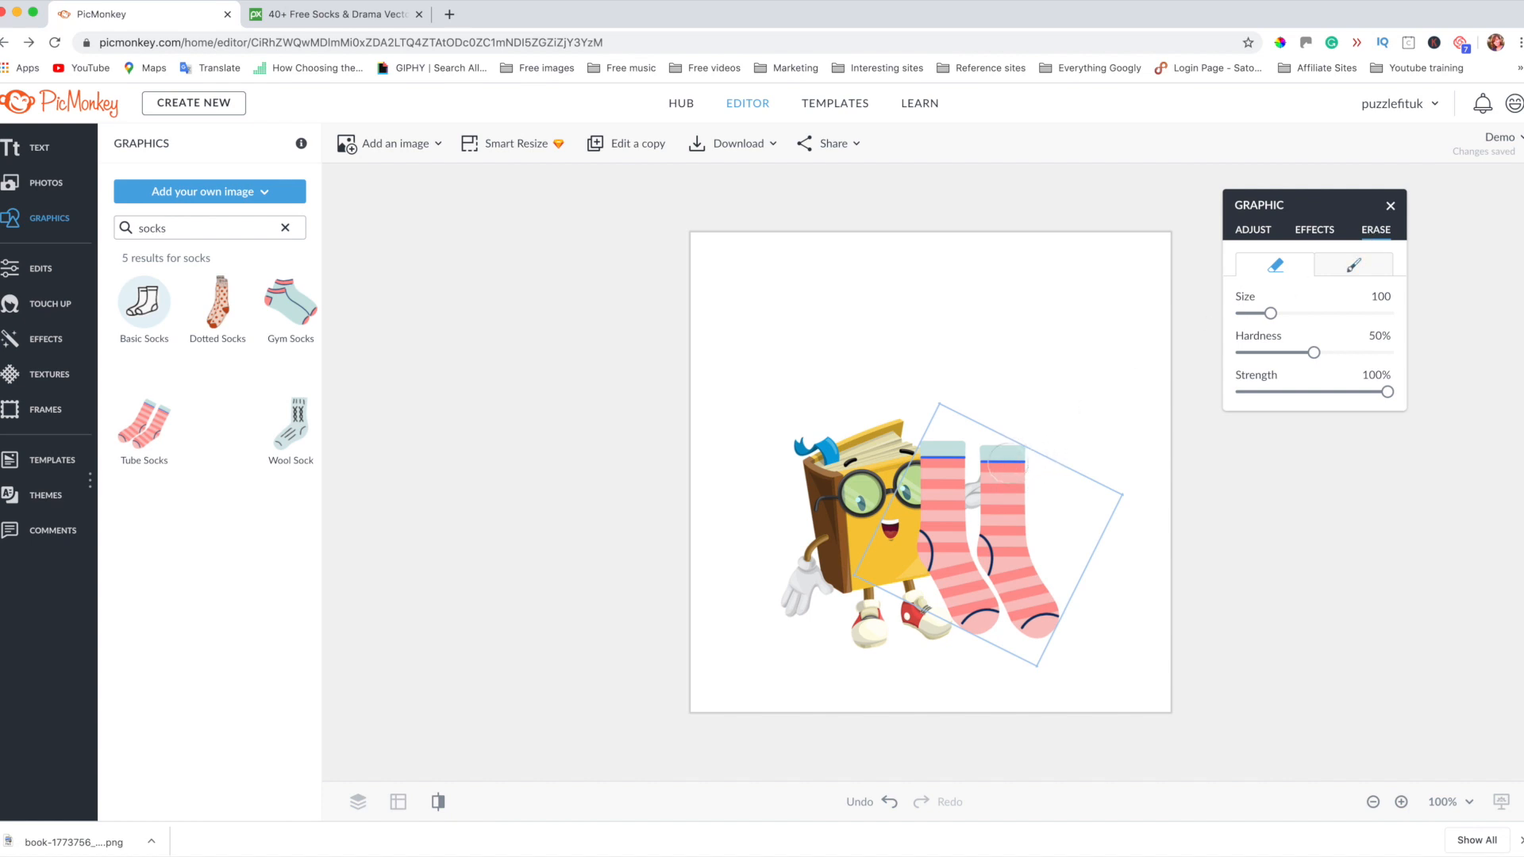
drag(1271, 313, 1326, 319)
mouse_move(1024, 444)
mouse_down()
mouse_move(1028, 489)
mouse_move(1040, 474)
mouse_move(1057, 525)
mouse_up()
mouse_move(1316, 358)
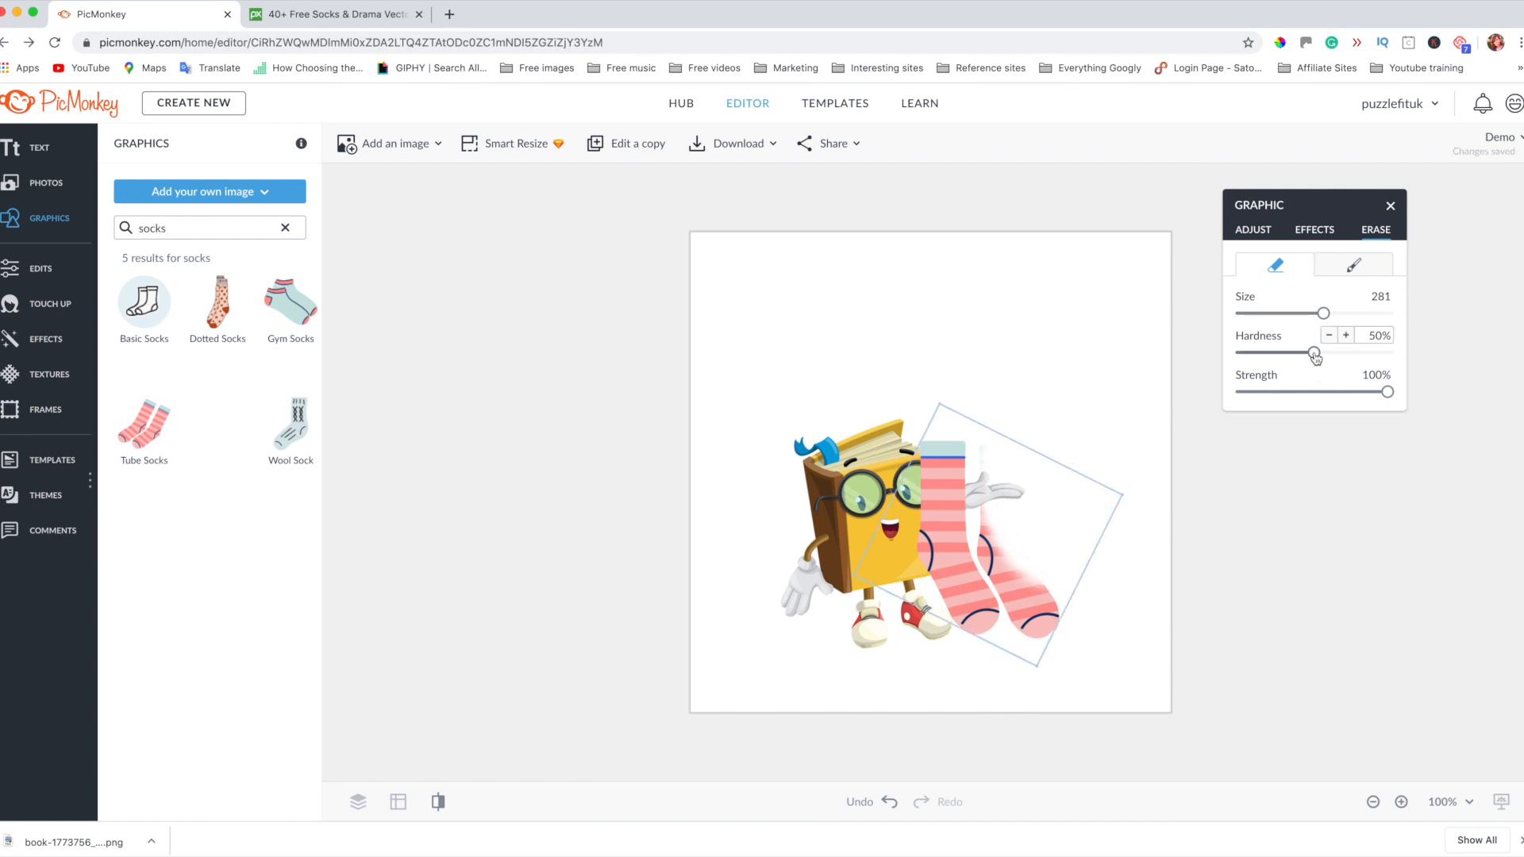
mouse_move(1315, 357)
mouse_down()
mouse_move(1245, 357)
mouse_move(1369, 359)
mouse_move(1275, 352)
mouse_up()
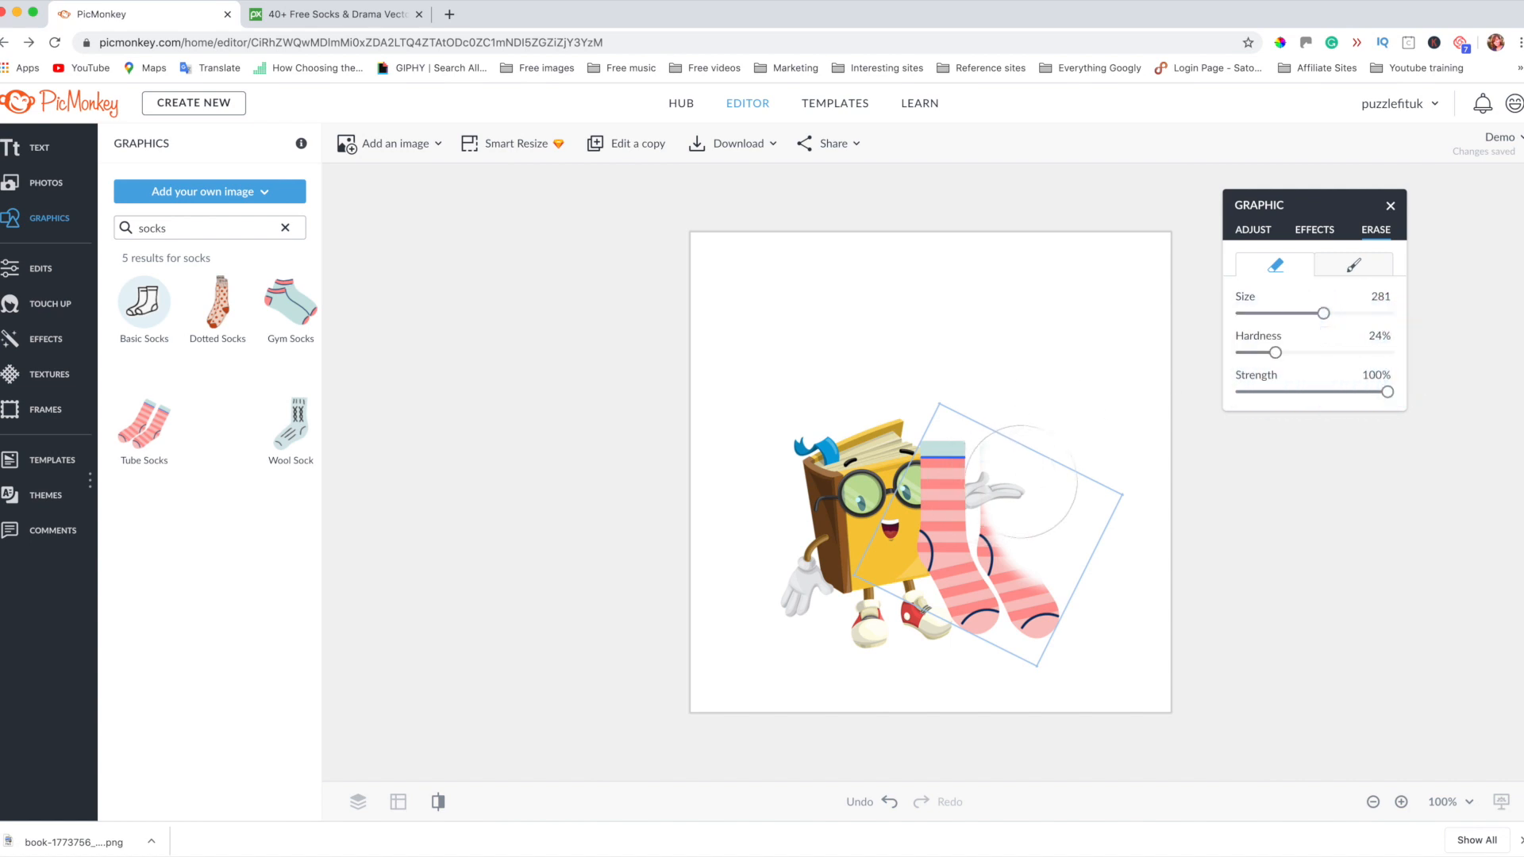
mouse_move(1022, 469)
mouse_down()
mouse_move(1030, 453)
mouse_move(1050, 542)
mouse_move(1085, 561)
mouse_up()
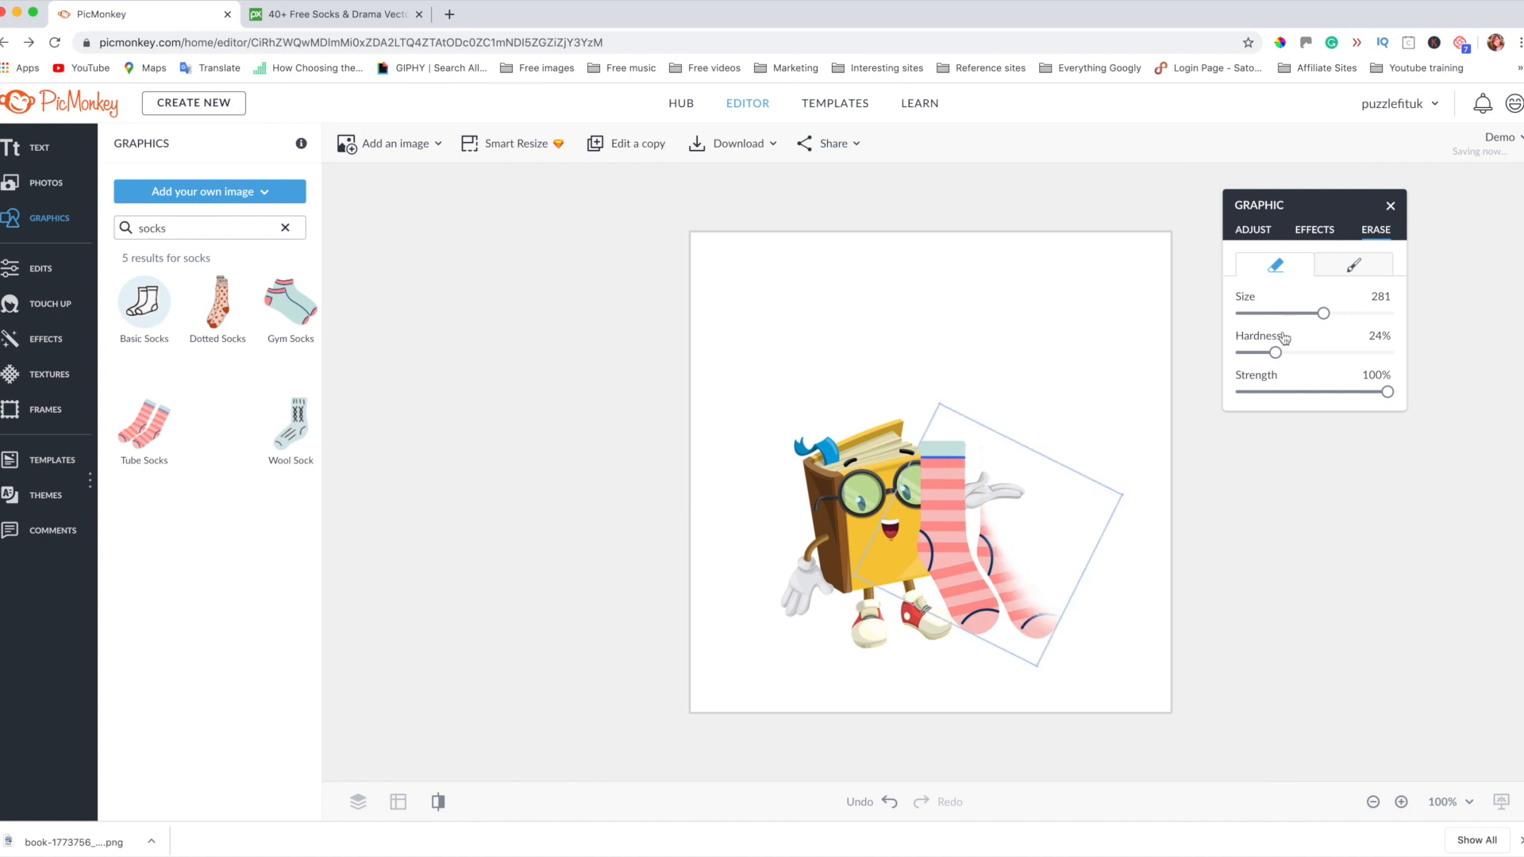
- Set the eraser's hardness to 99% and size to 49, and erase the rest of the right-hand sock
click(1281, 354)
click(1281, 354)
drag(1282, 356, 1386, 352)
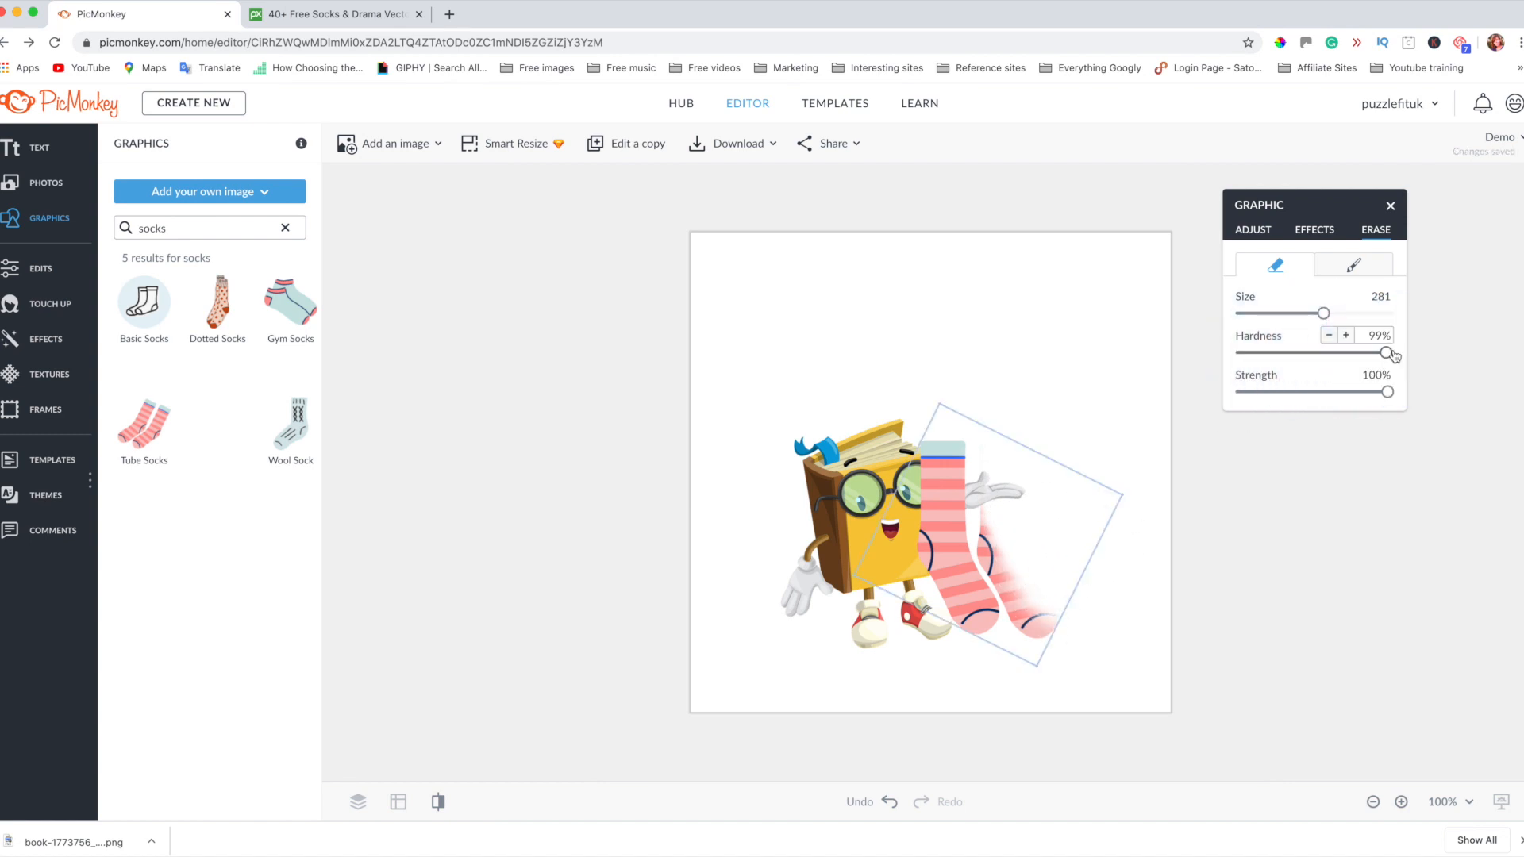
drag(1323, 314, 1255, 314)
mouse_move(989, 470)
mouse_down()
mouse_move(981, 516)
mouse_move(1012, 532)
mouse_move(991, 515)
mouse_move(999, 563)
mouse_move(985, 542)
mouse_move(986, 558)
mouse_move(1027, 605)
mouse_move(1030, 560)
mouse_move(1045, 621)
mouse_move(1025, 593)
mouse_up()
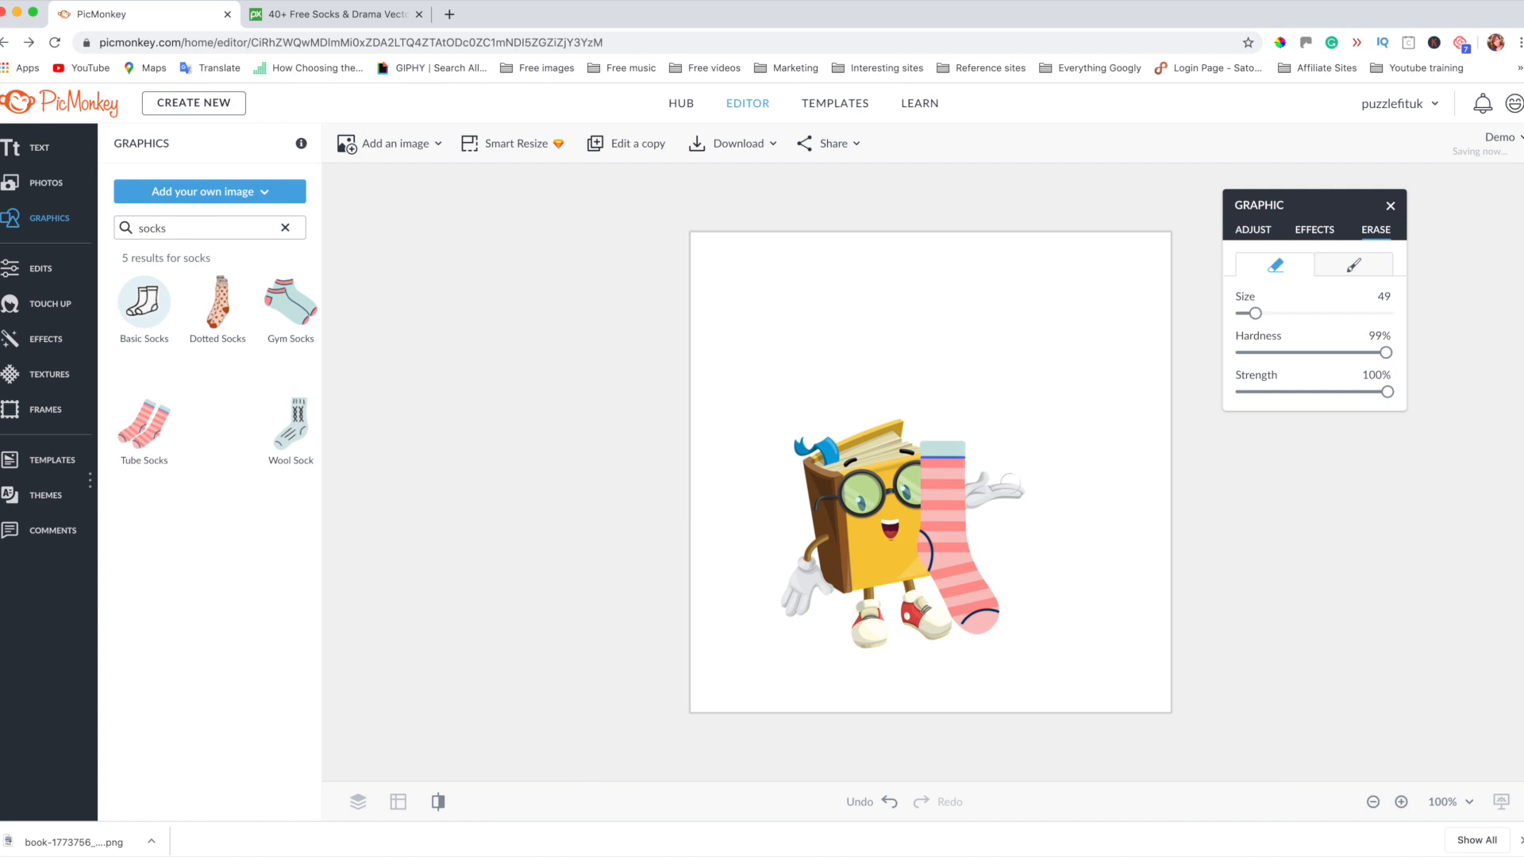
- Try erasing the remaining sock's upper part, paint it back with the restore brush, and erase the restored bits of the other sock
drag(973, 408, 935, 477)
click(1350, 270)
drag(941, 443, 930, 511)
mouse_move(1020, 529)
mouse_down()
mouse_move(1028, 499)
mouse_move(1034, 562)
mouse_move(1007, 535)
mouse_up()
click(1261, 271)
drag(1008, 477, 1032, 527)
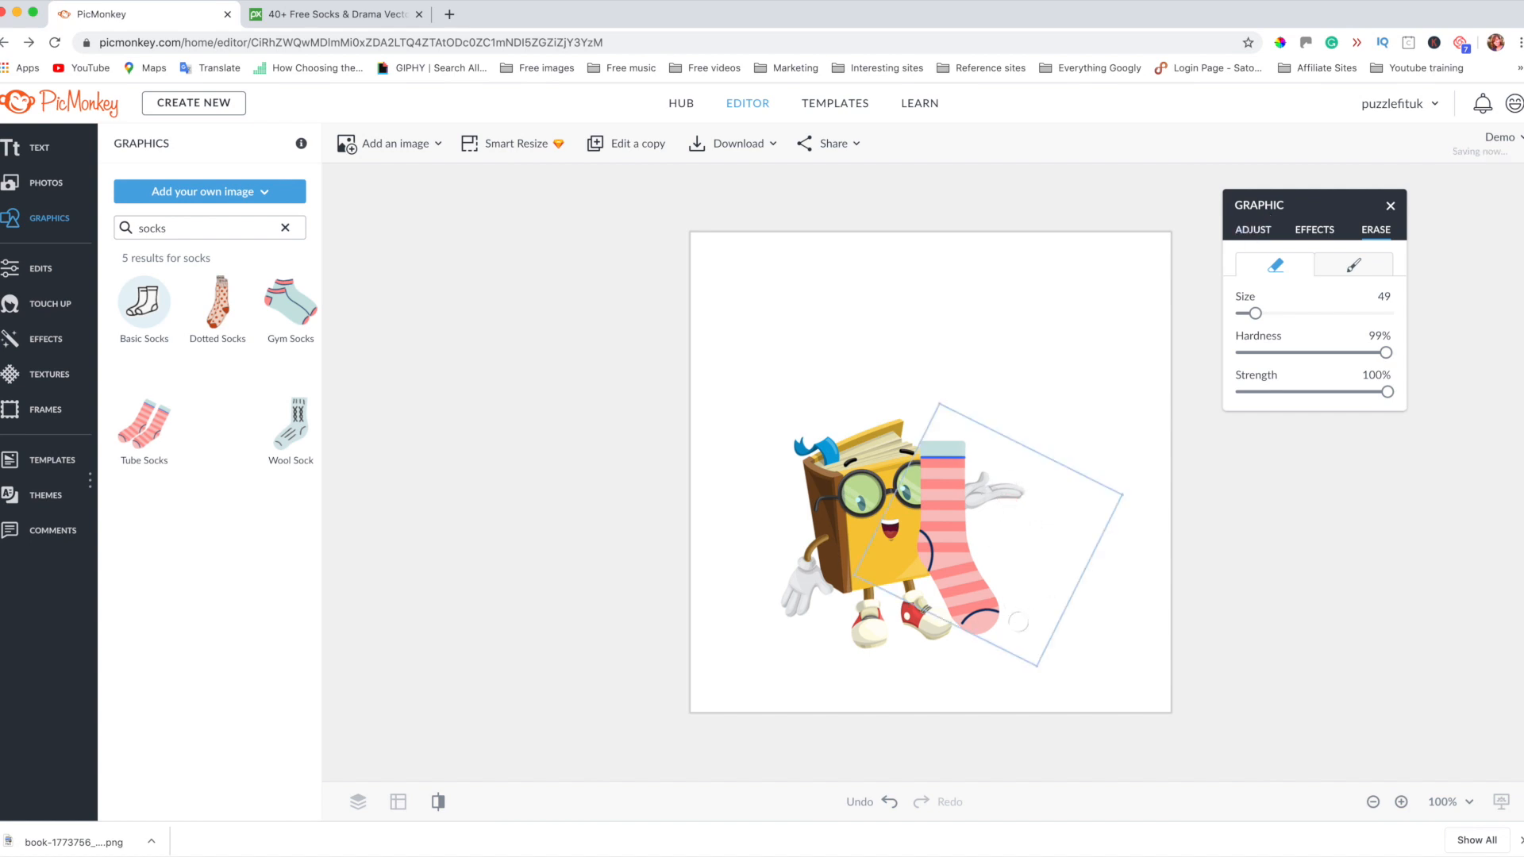
- Leave erase mode and reselect the tube socks graphic on the canvas
click(1073, 290)
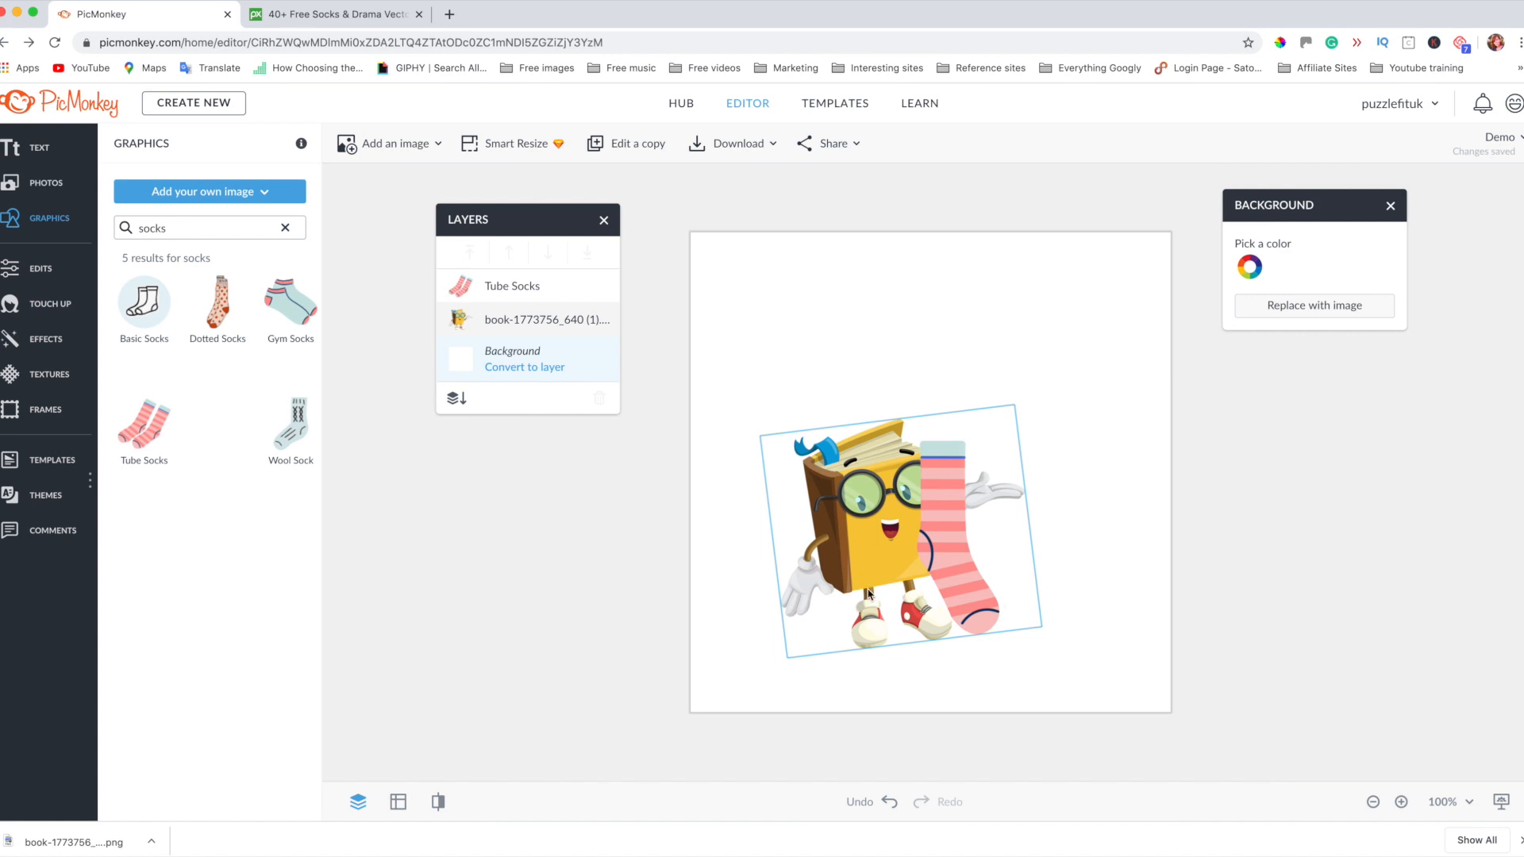
click(1024, 447)
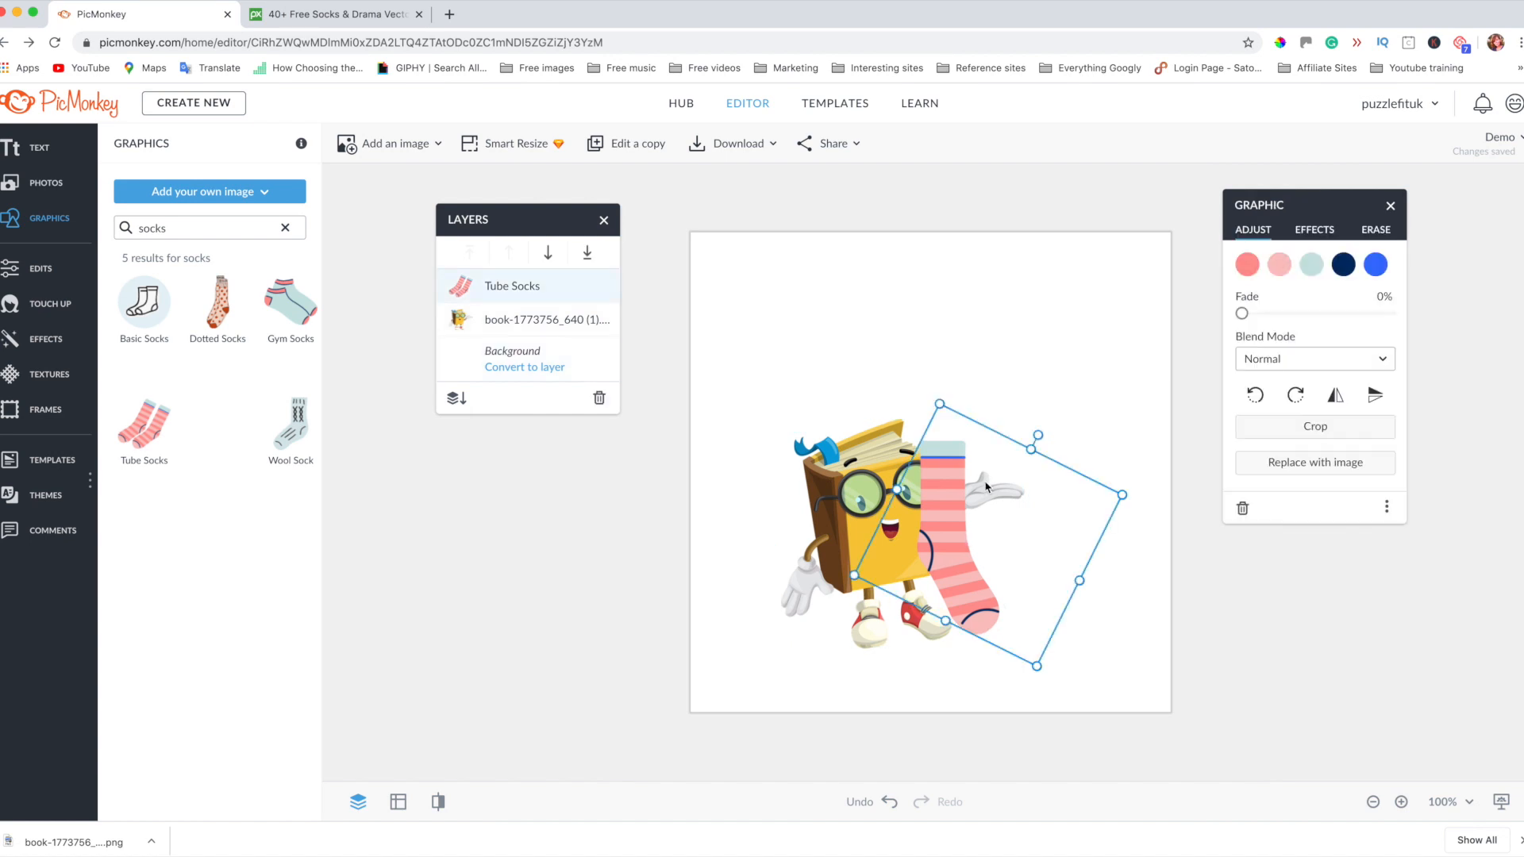
- Shrink the sock onto the book character's outstretched hand and erase the strip covering its fingers with a size 9 eraser
drag(1123, 495, 1019, 529)
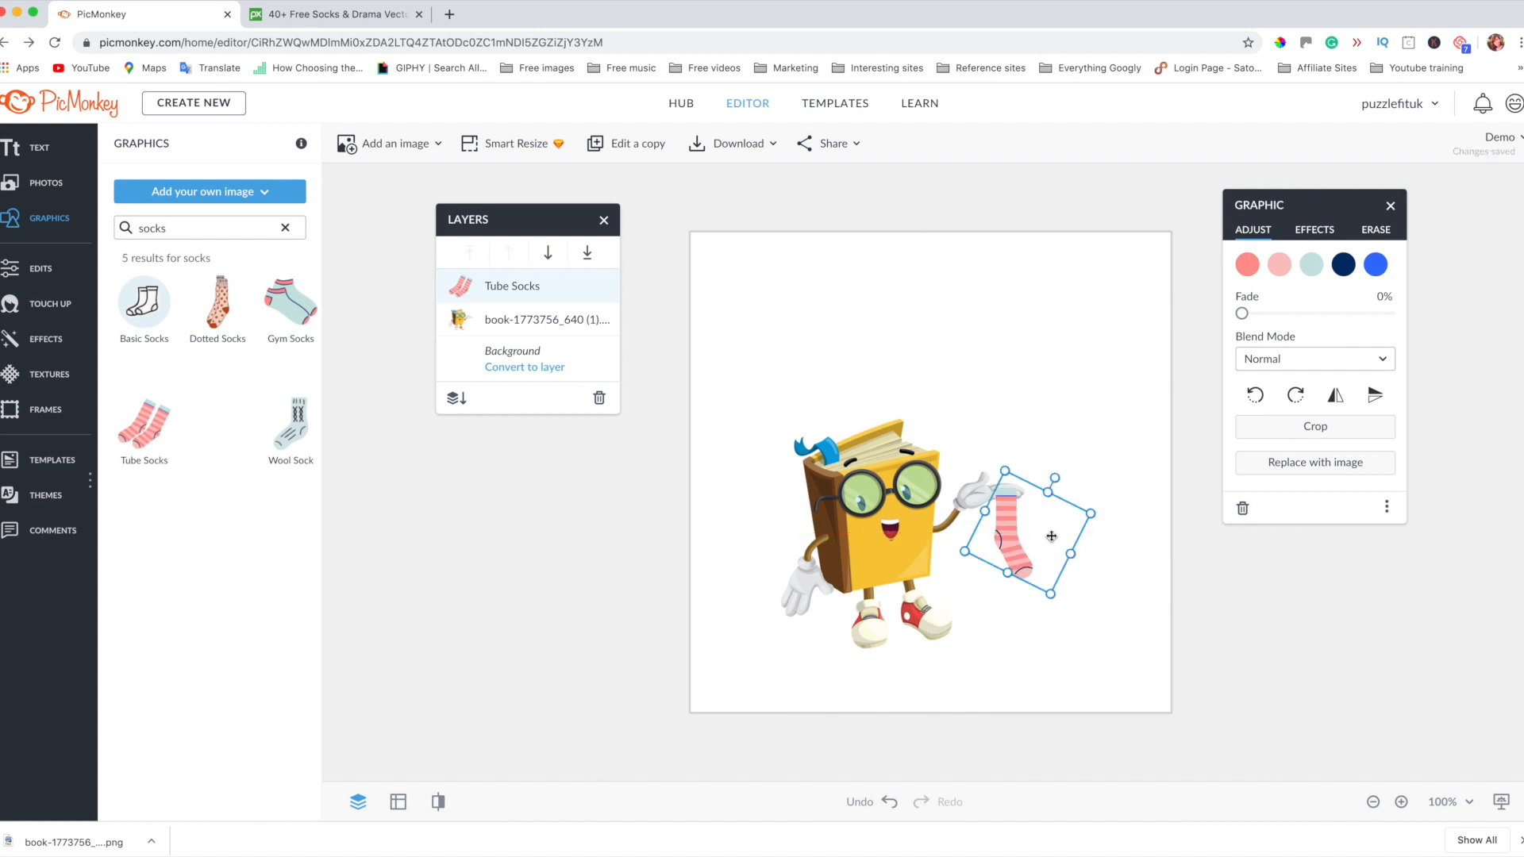
click(1401, 801)
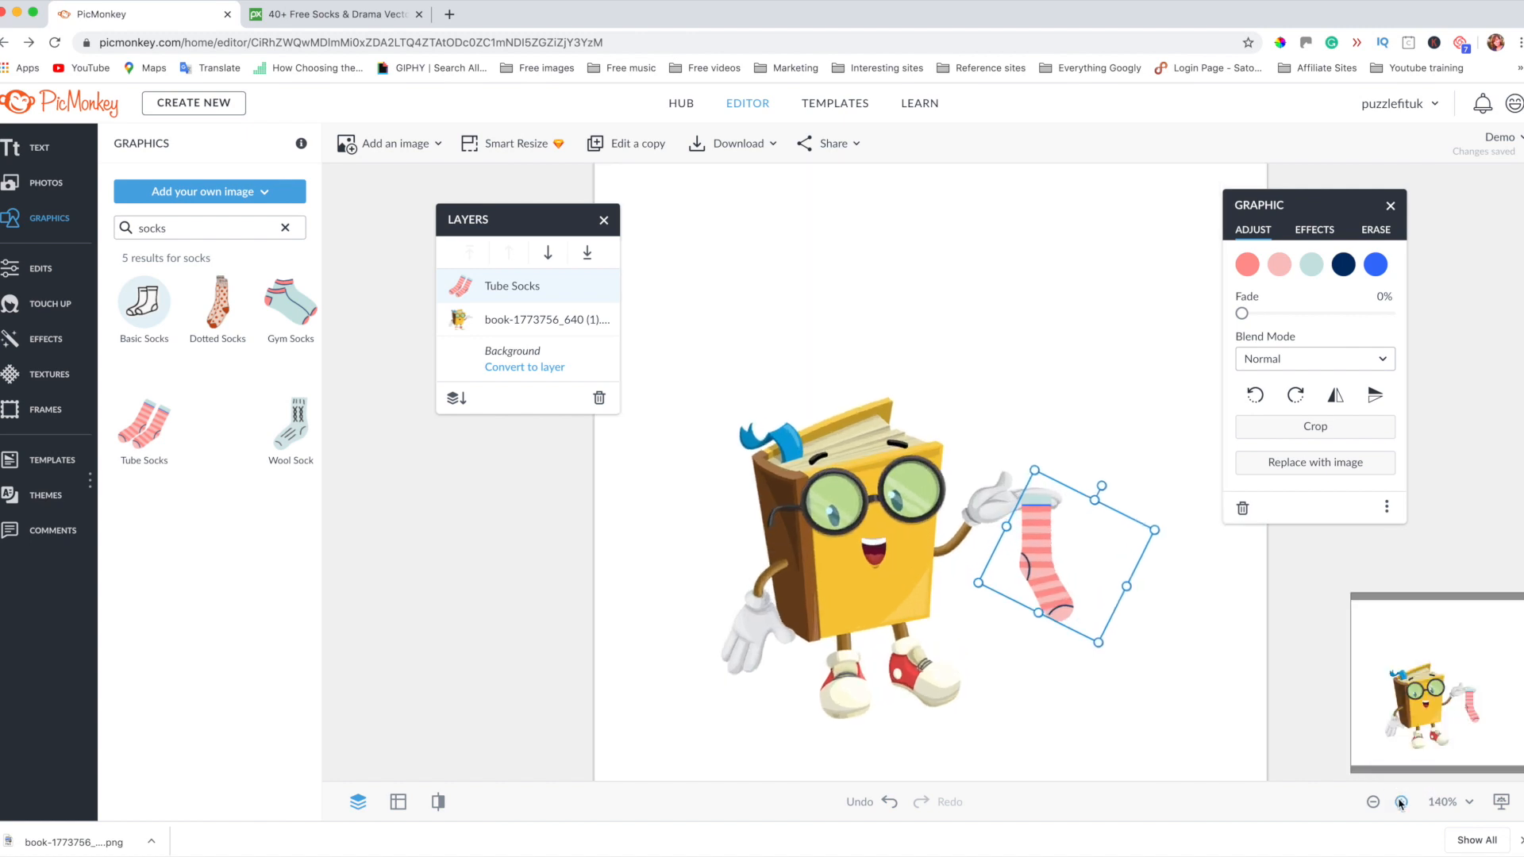
click(1401, 801)
click(1401, 802)
click(1401, 802)
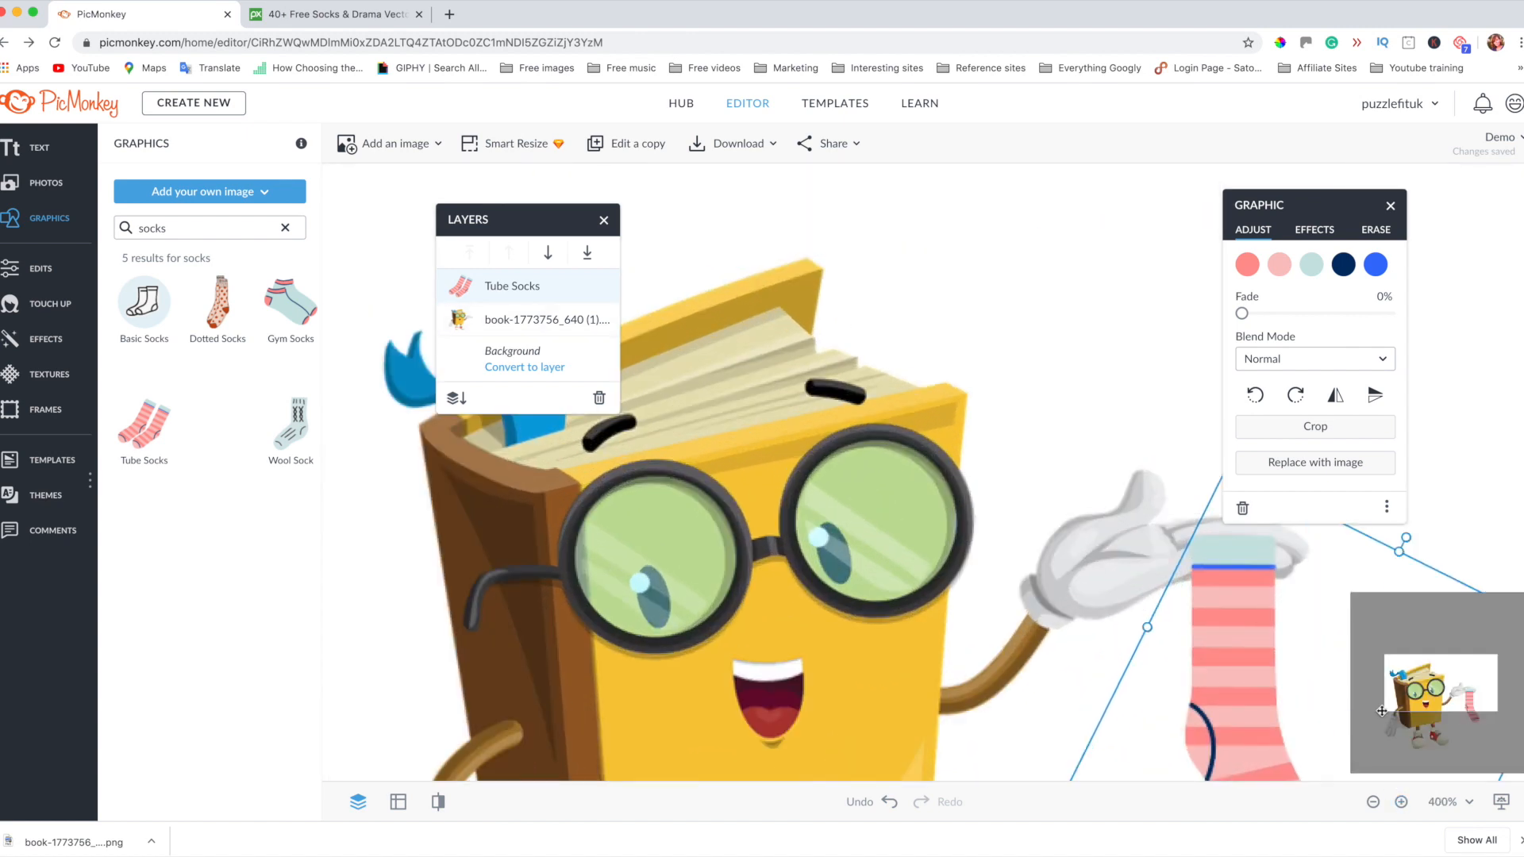
drag(1423, 676, 1455, 689)
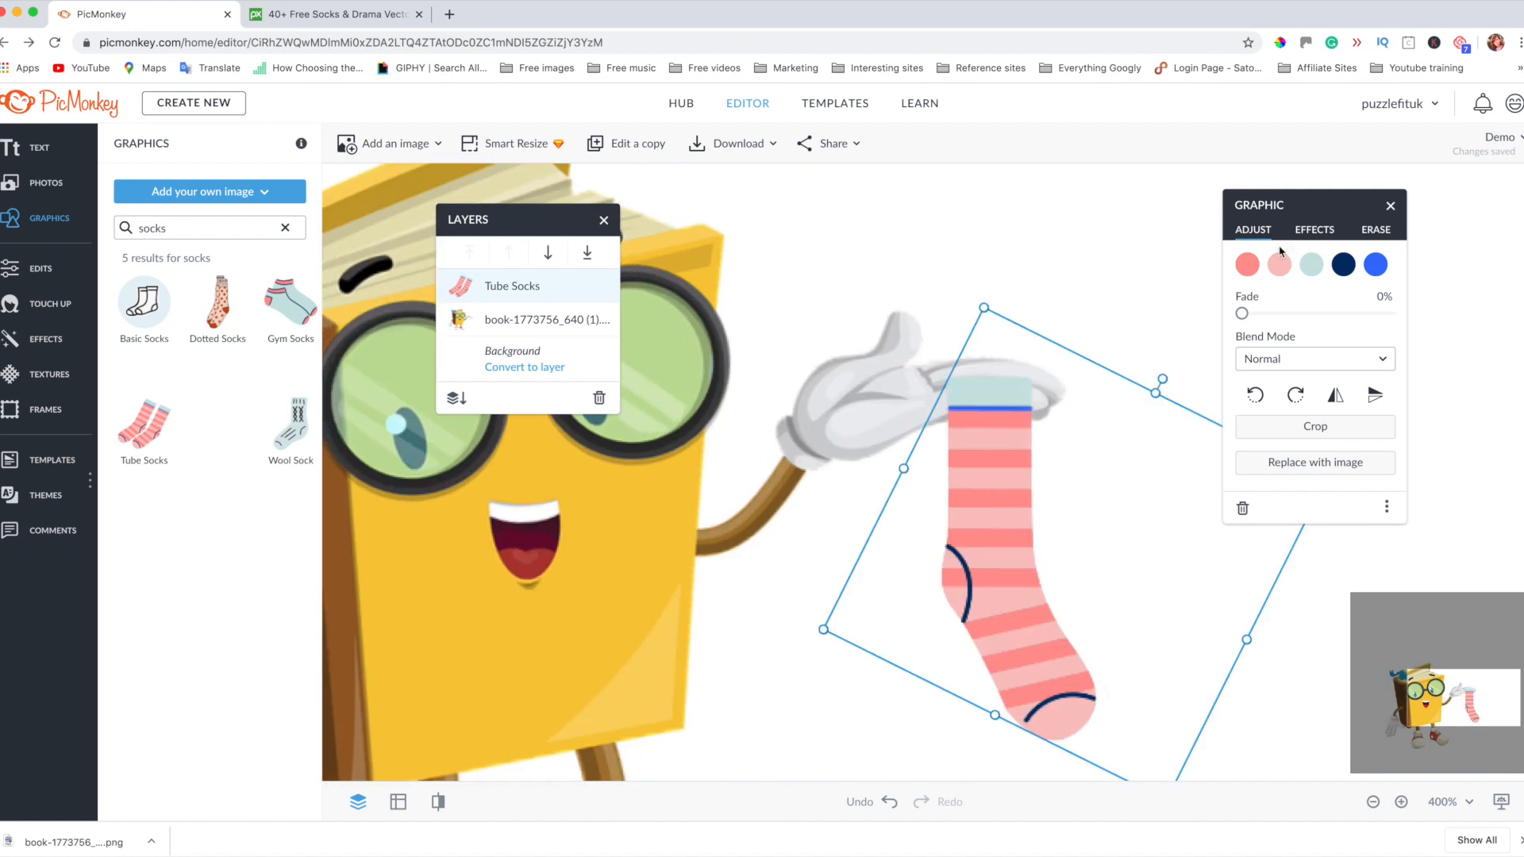
drag(1290, 208, 1380, 198)
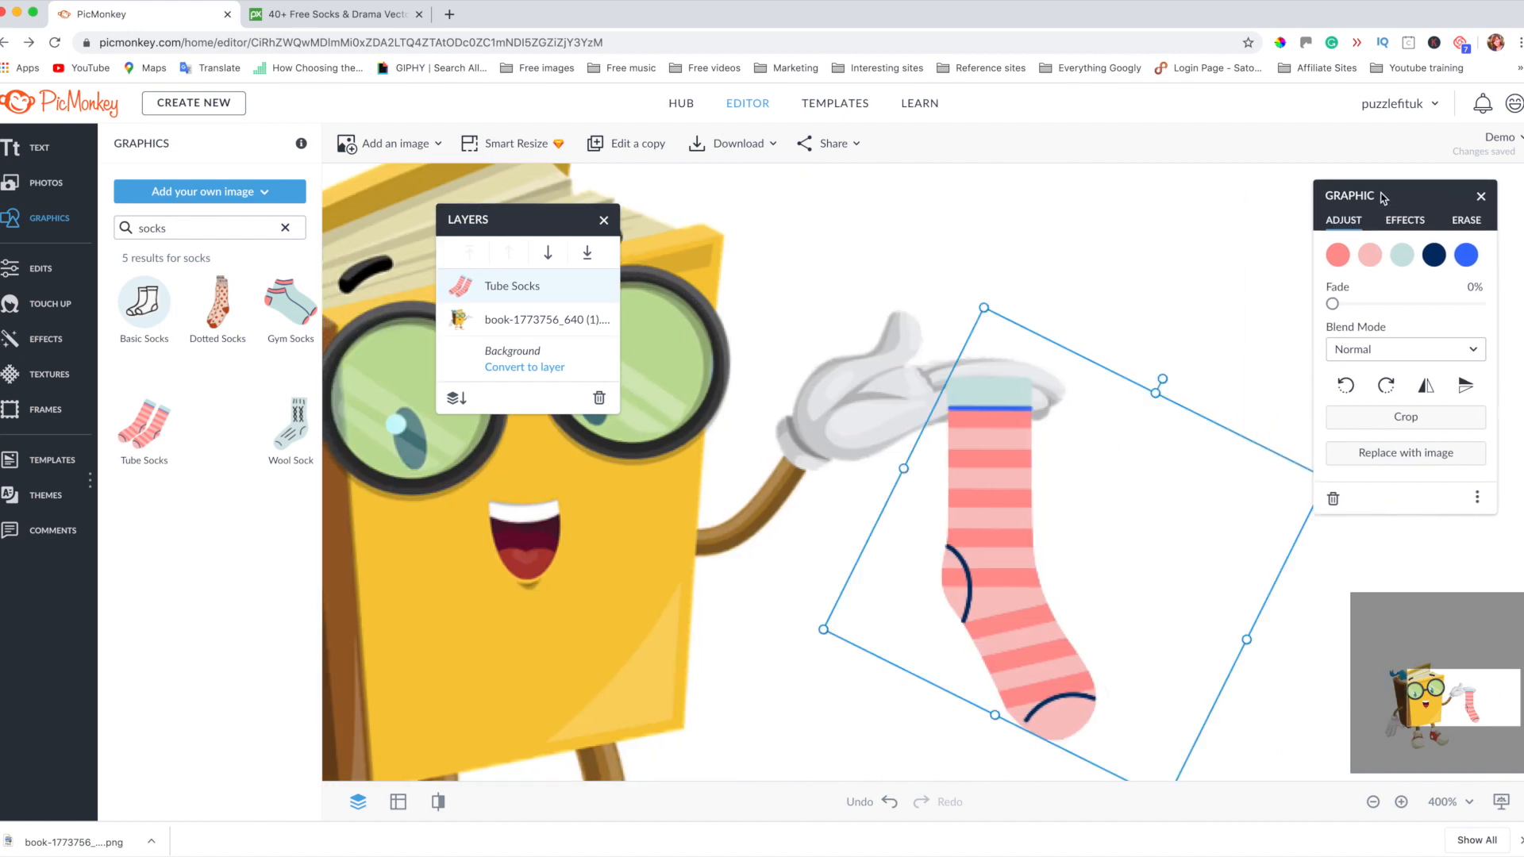
click(1463, 221)
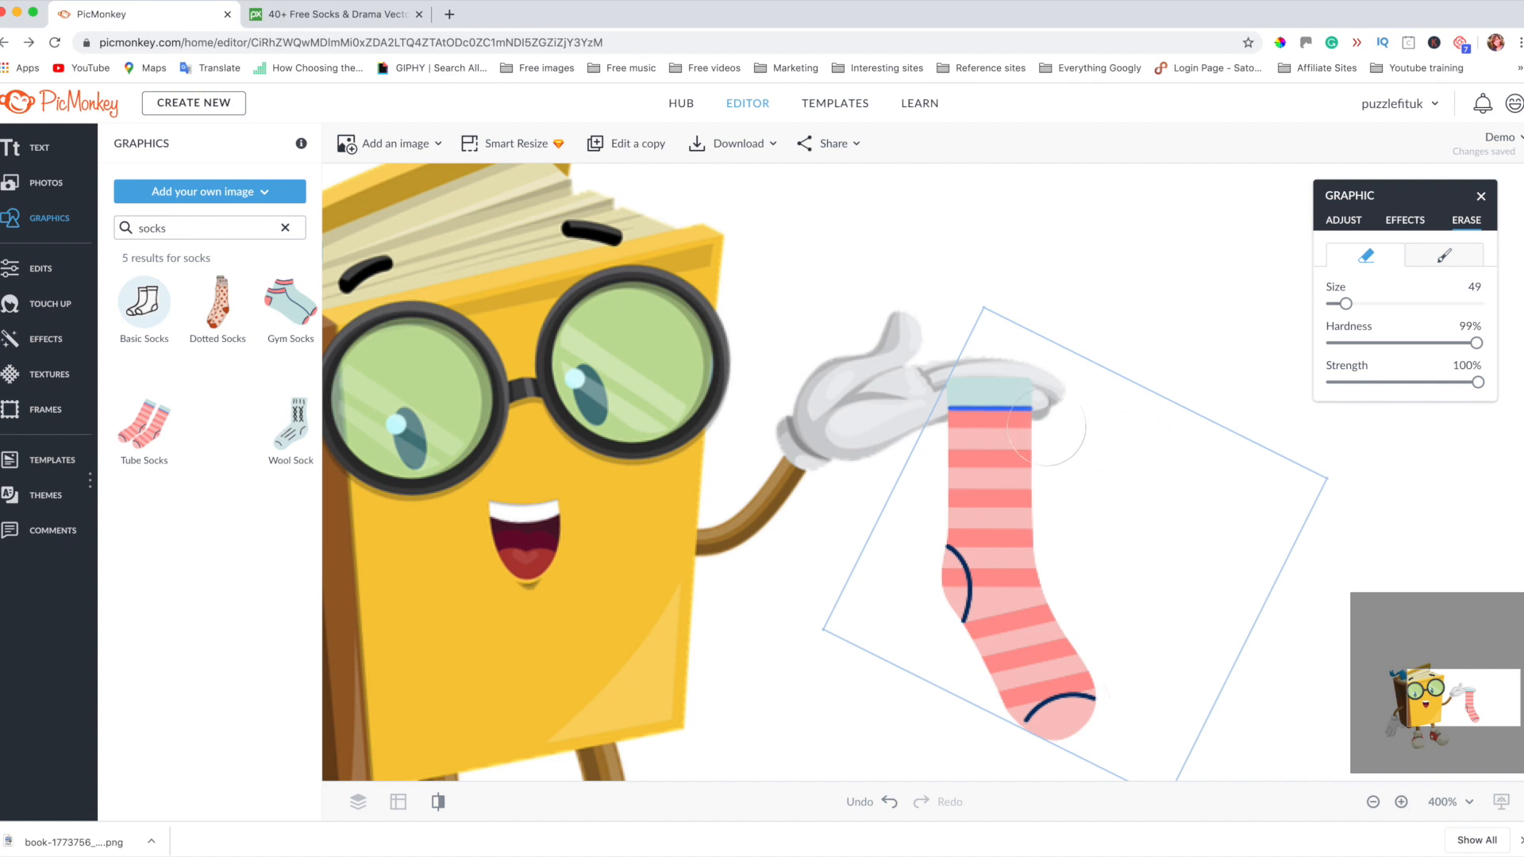
drag(1346, 303, 1333, 303)
mouse_move(949, 409)
mouse_down()
mouse_move(1030, 410)
mouse_move(927, 404)
mouse_up()
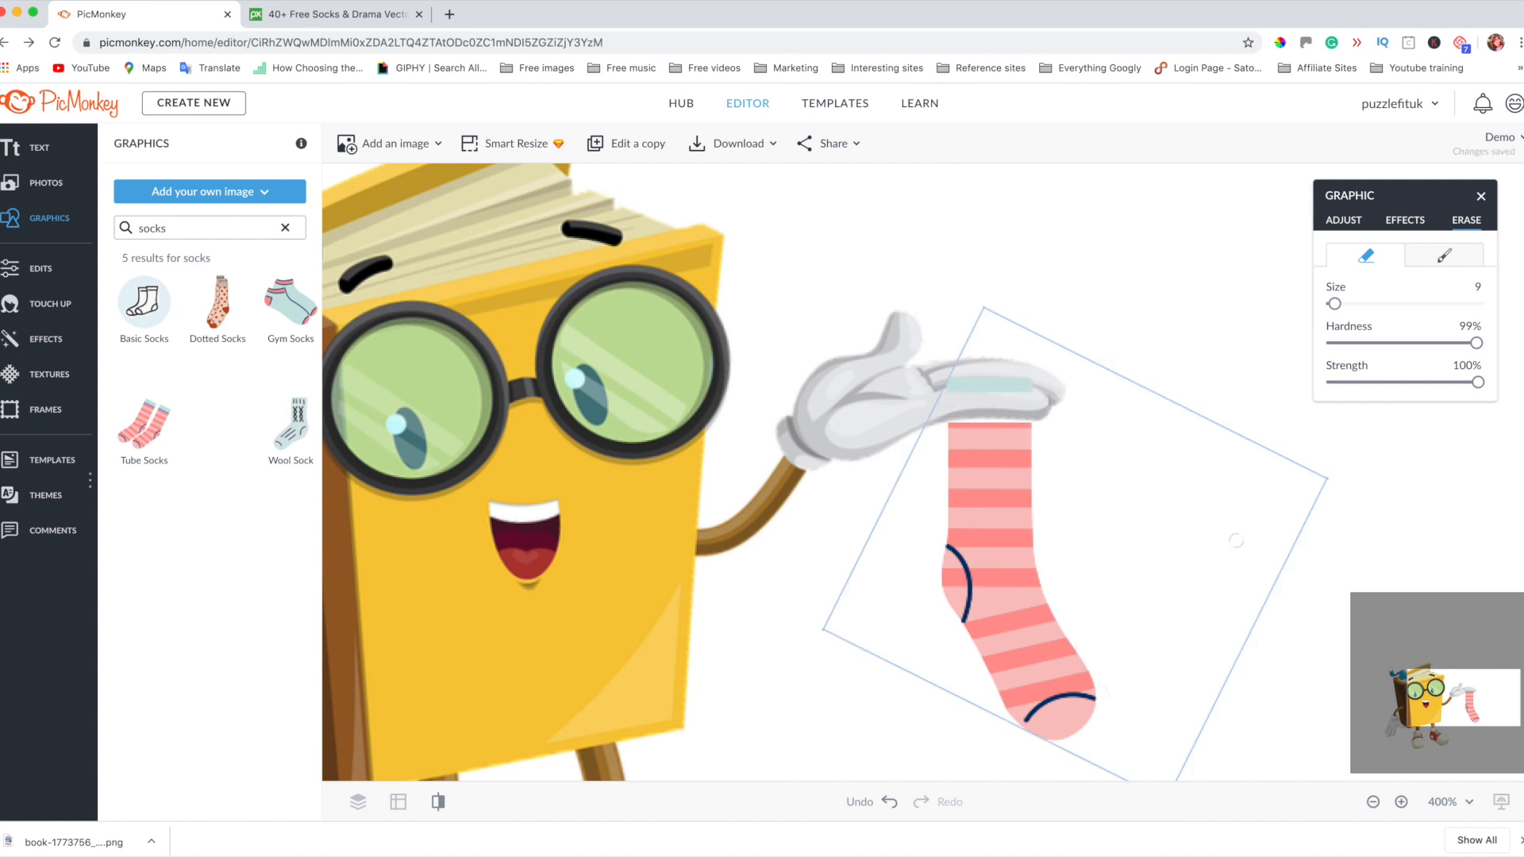
click(1237, 332)
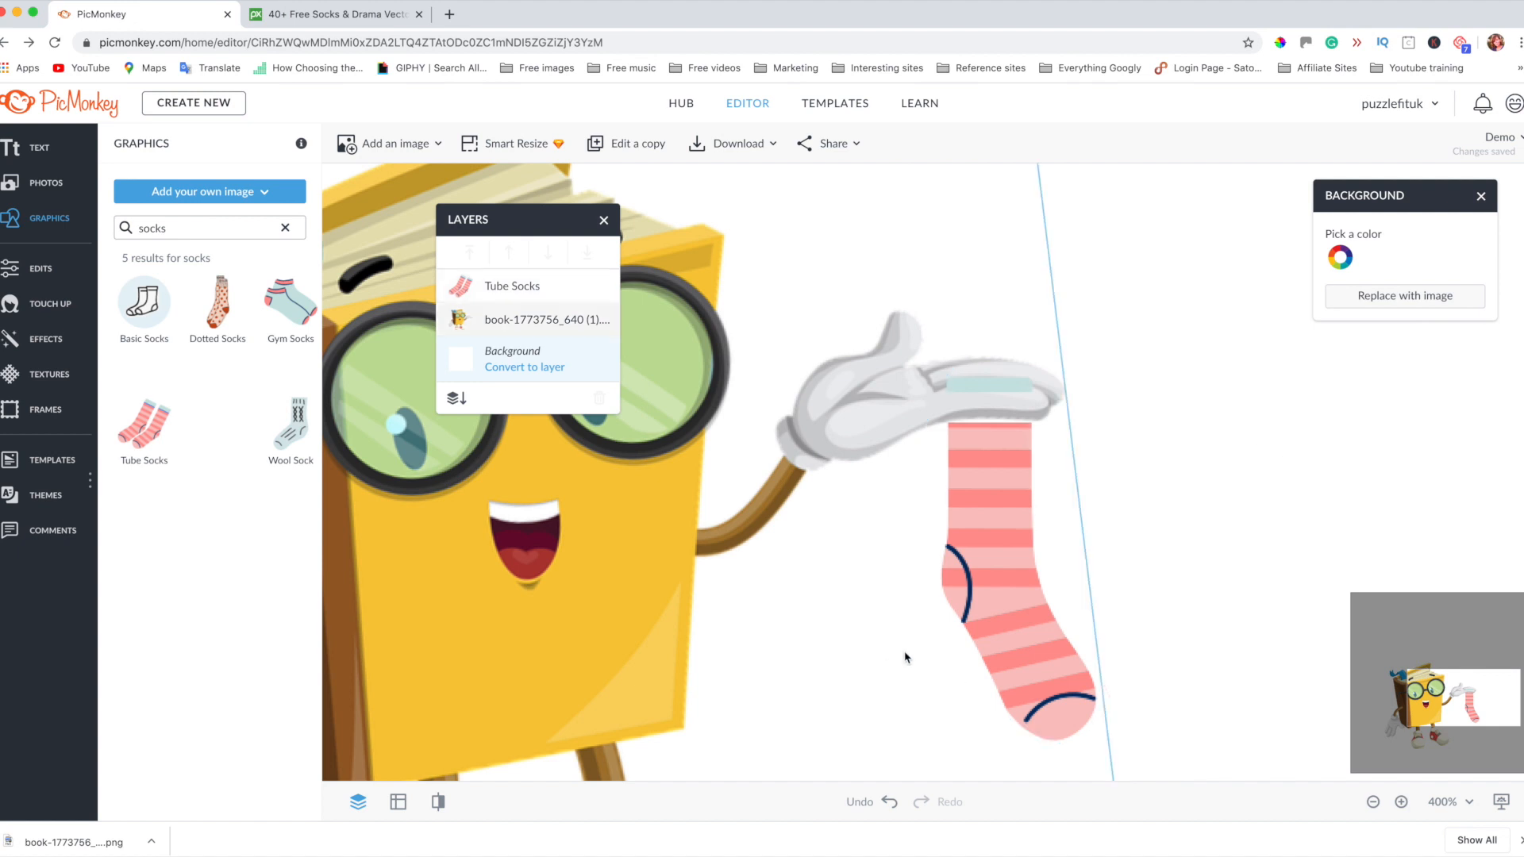
- Nudge the book character slightly left and down so that its hand meets the sock's striped part
drag(963, 635, 963, 635)
click(877, 636)
drag(1011, 514, 1001, 520)
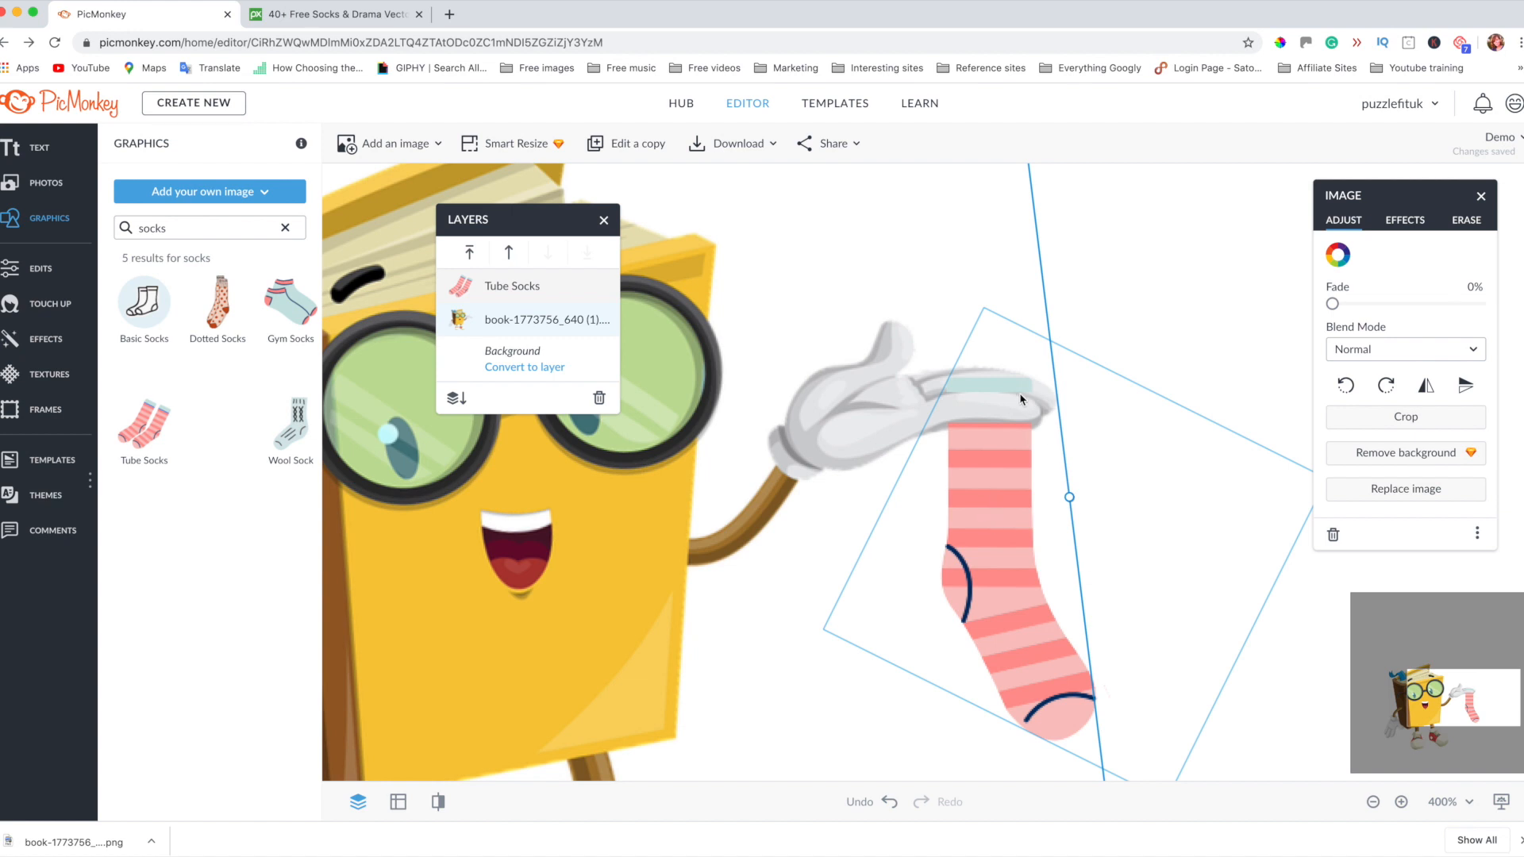
click(1167, 312)
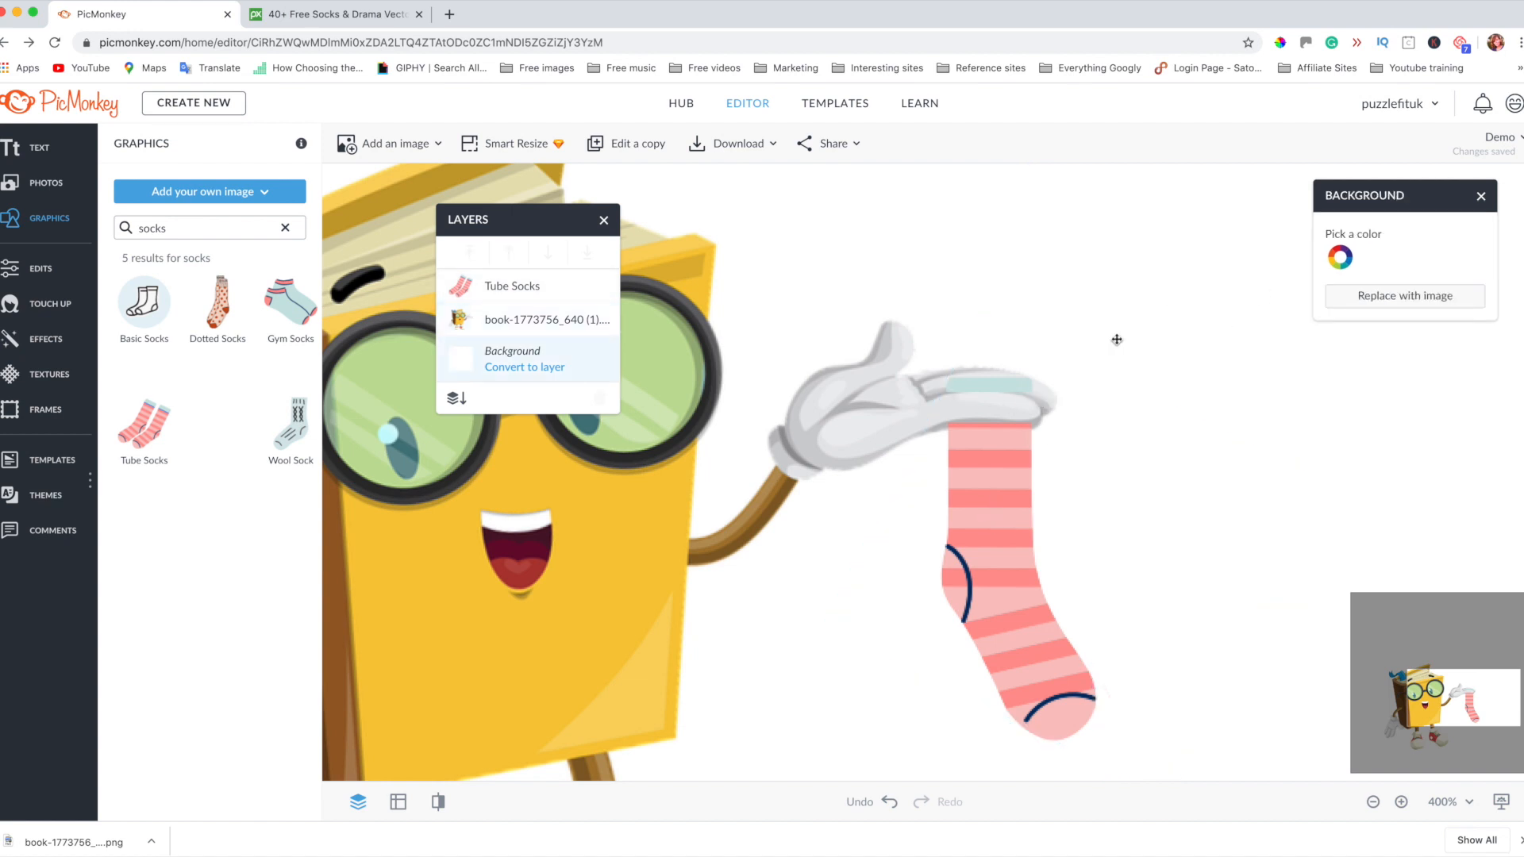
- Touch up the sock's top edge beneath the hand with the size 9 restore and erase brushes
click(1006, 426)
click(1467, 220)
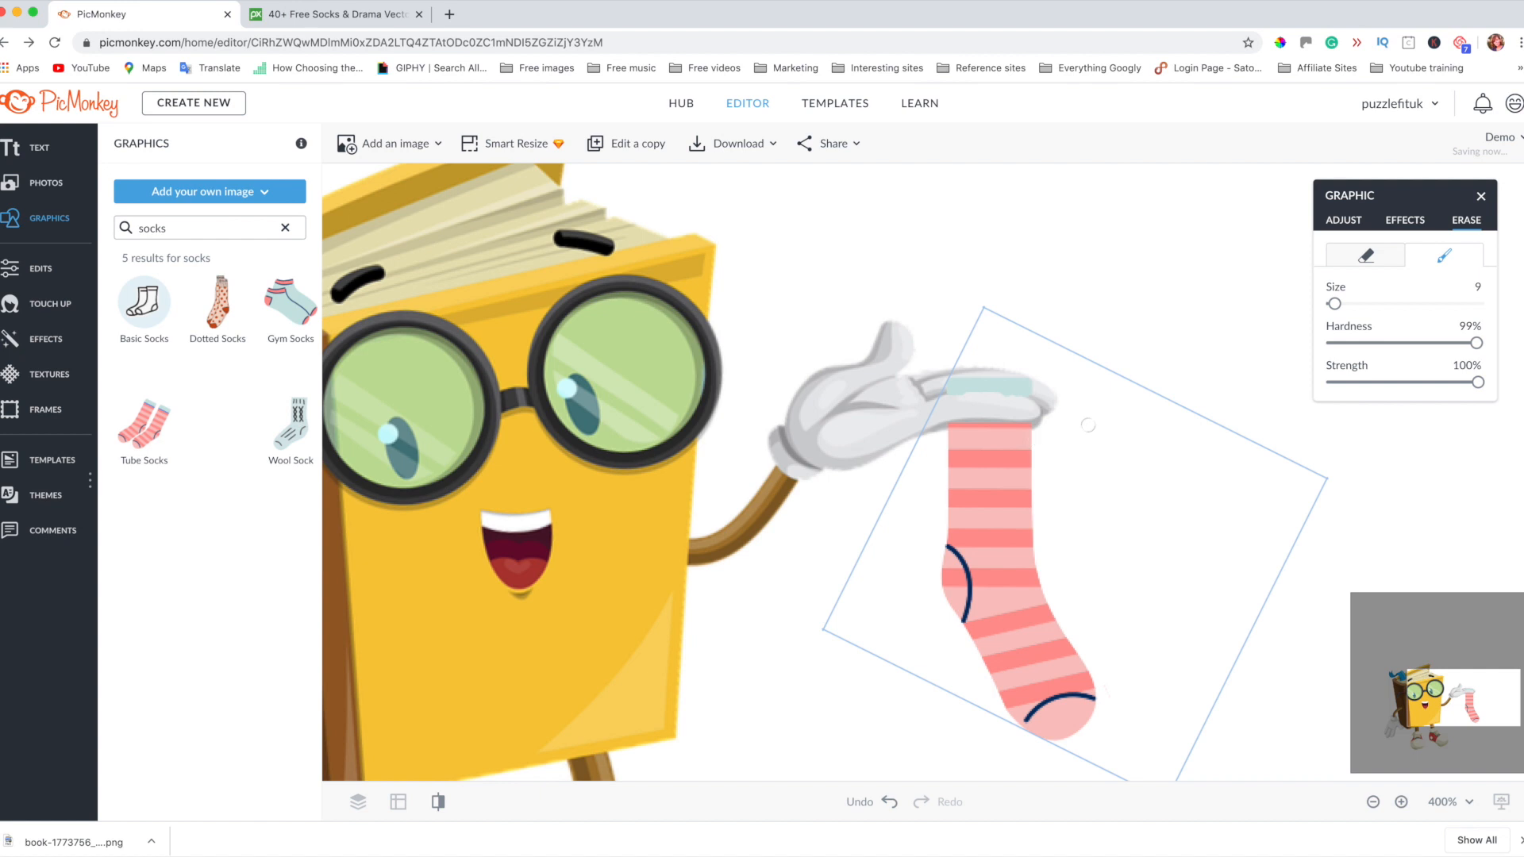
click(1367, 258)
click(1264, 286)
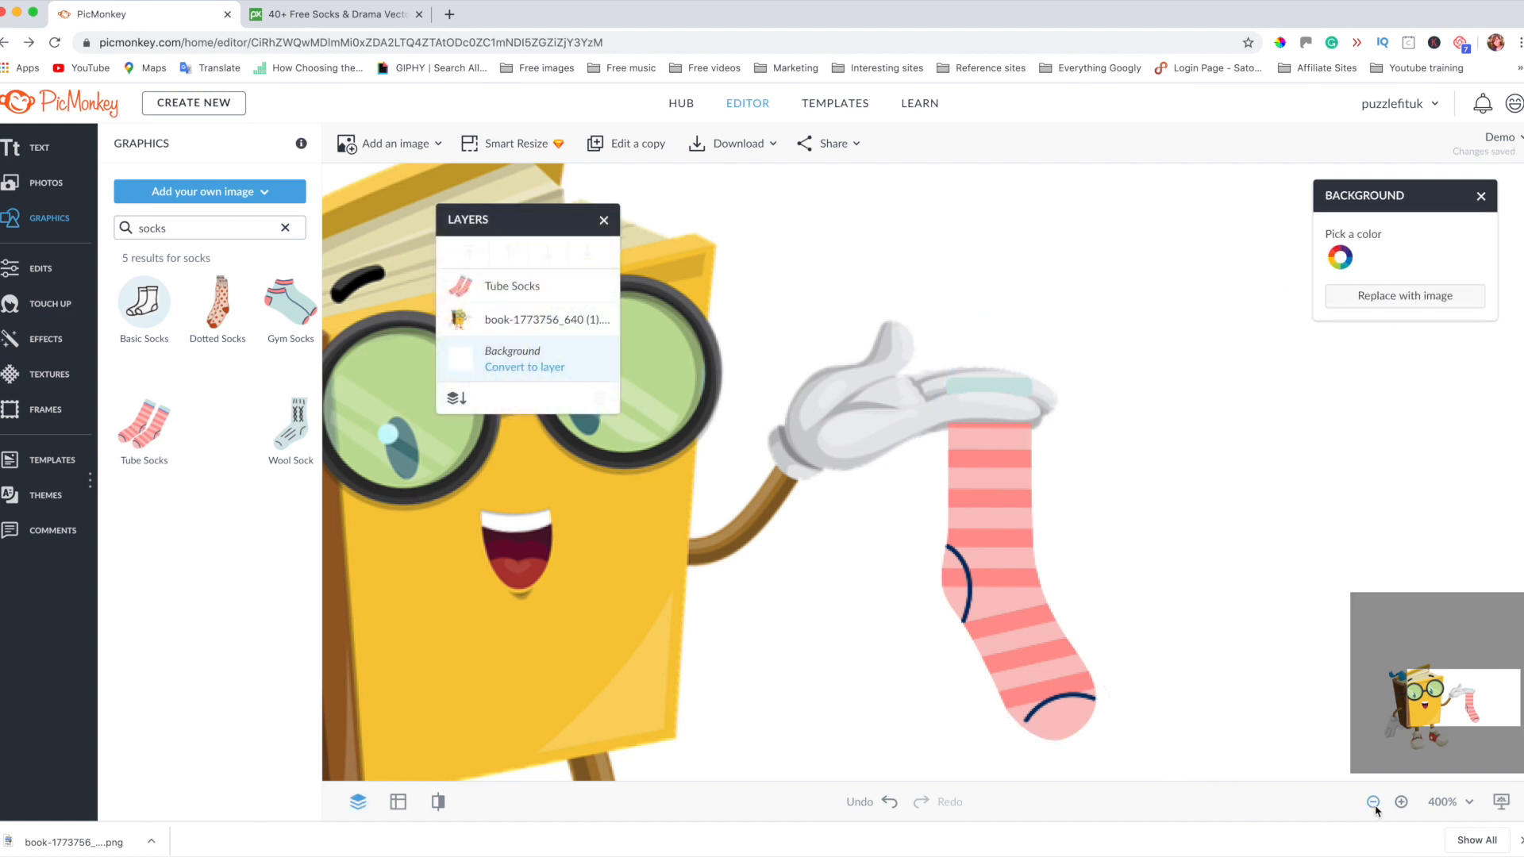
- Examine the whole canvas to check how the sock hangs from the book character's hand
click(1374, 803)
click(1374, 803)
click(1374, 802)
click(1374, 803)
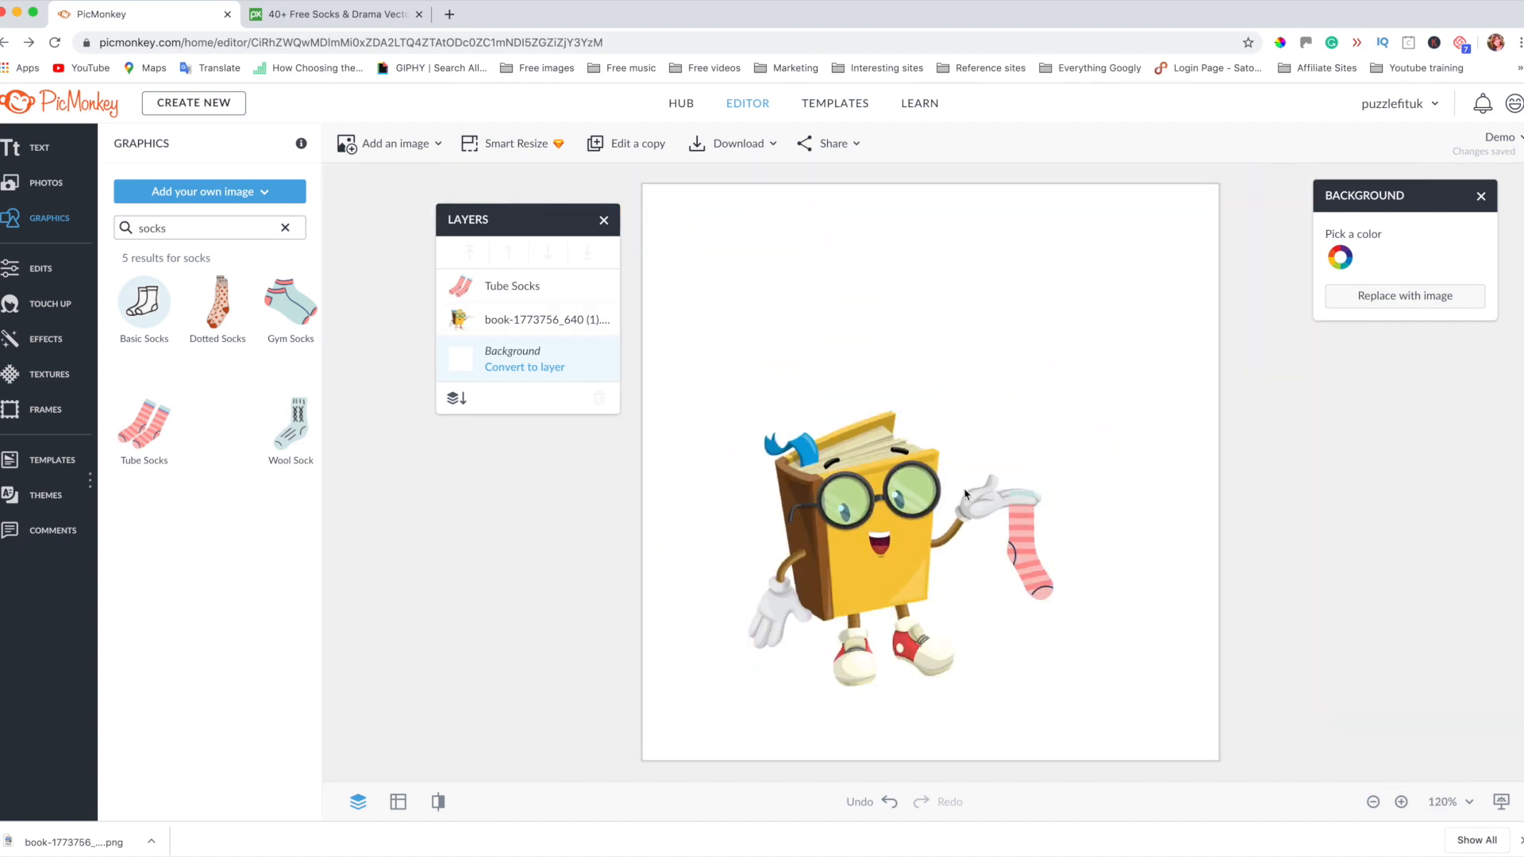
click(1374, 802)
click(1374, 802)
click(881, 537)
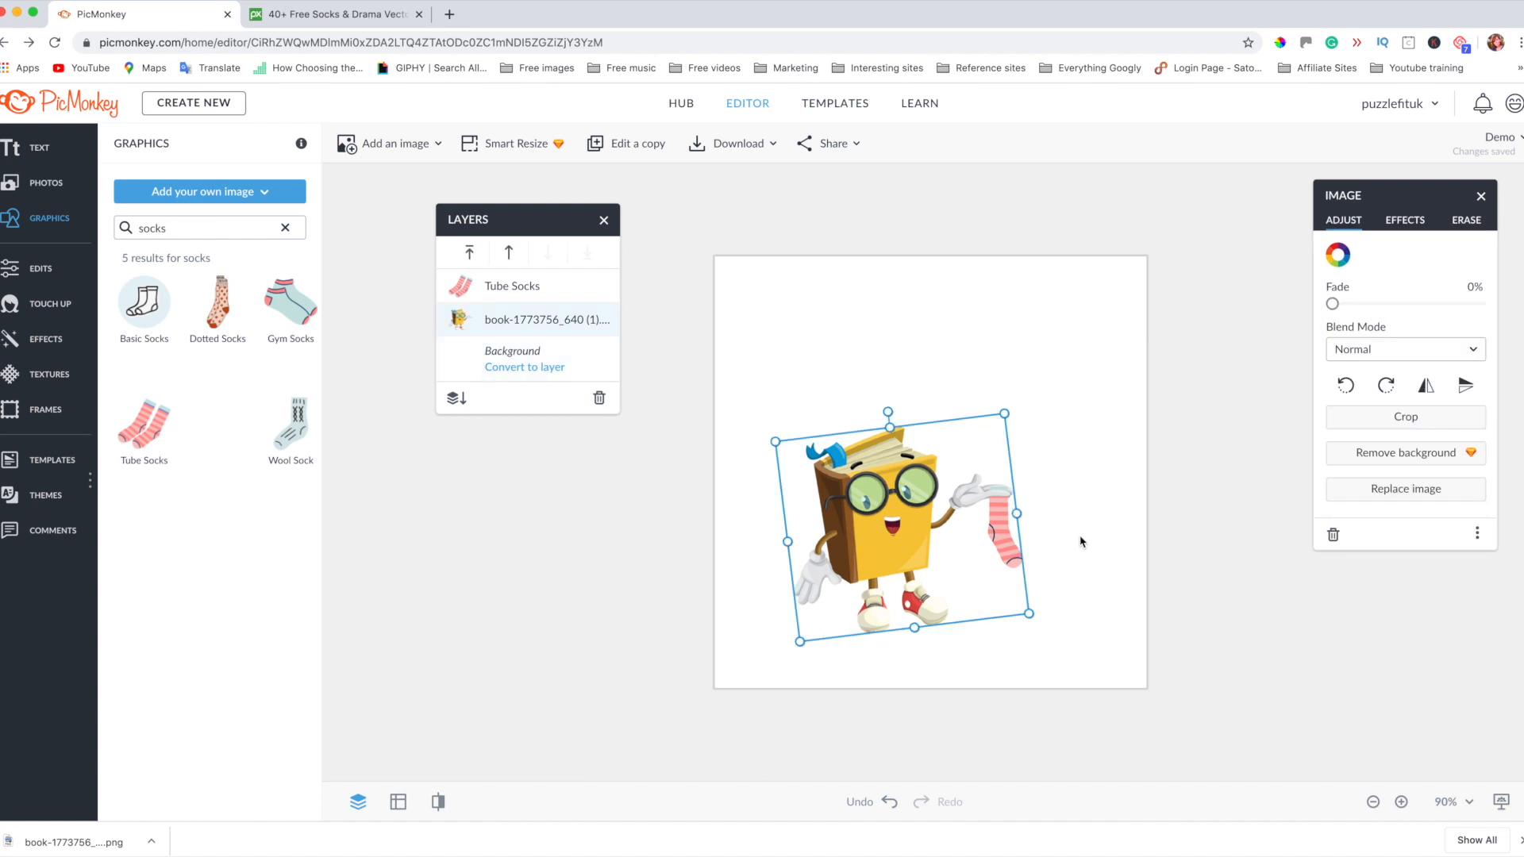
click(612, 556)
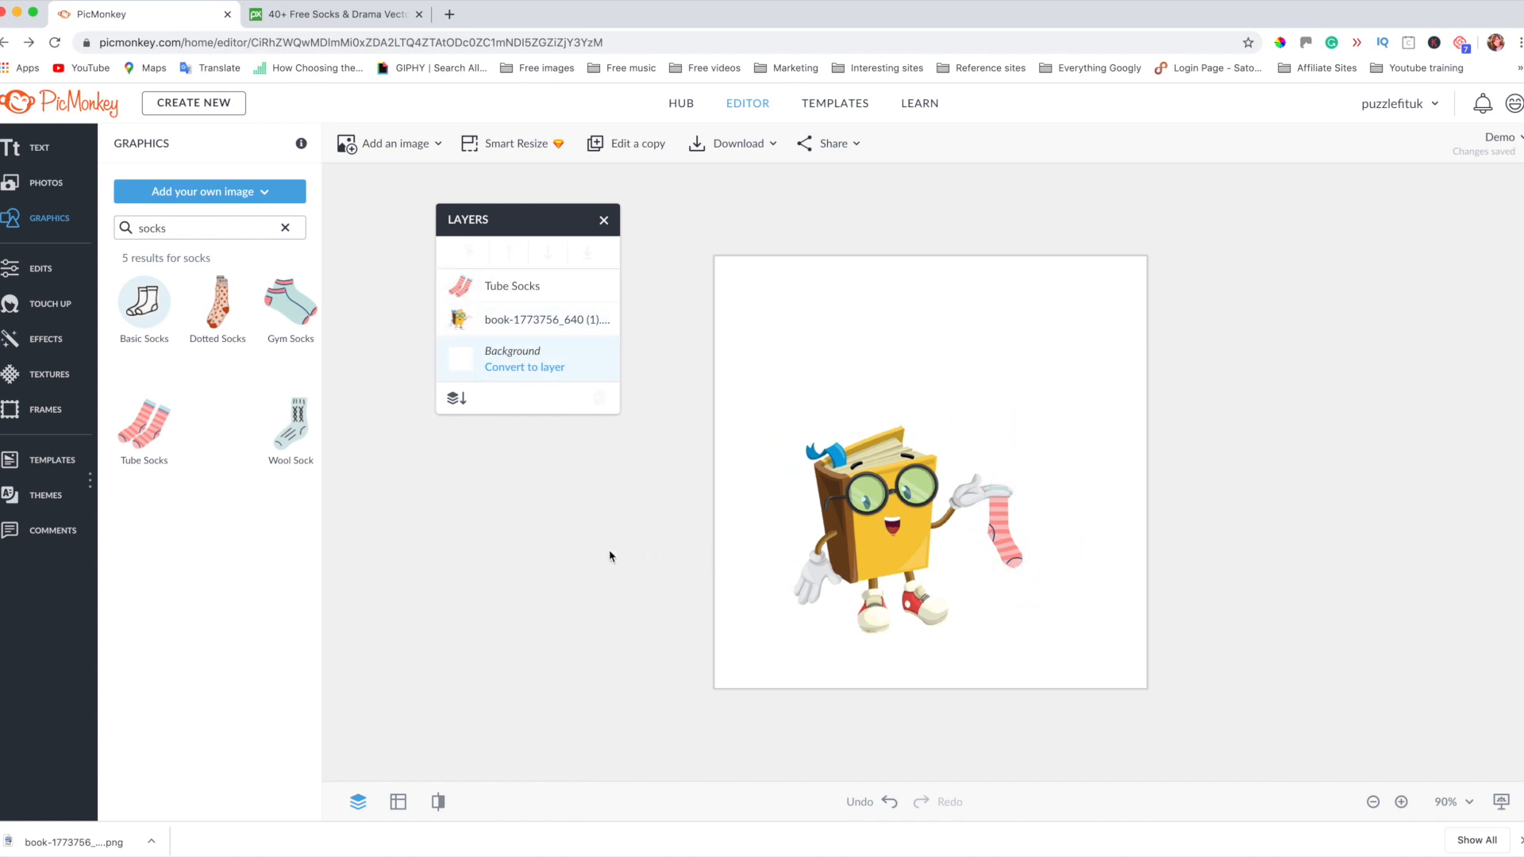
- Try grey, turquoise-painted and brown Wood textures on the background layer, and cancel the texture
click(45, 378)
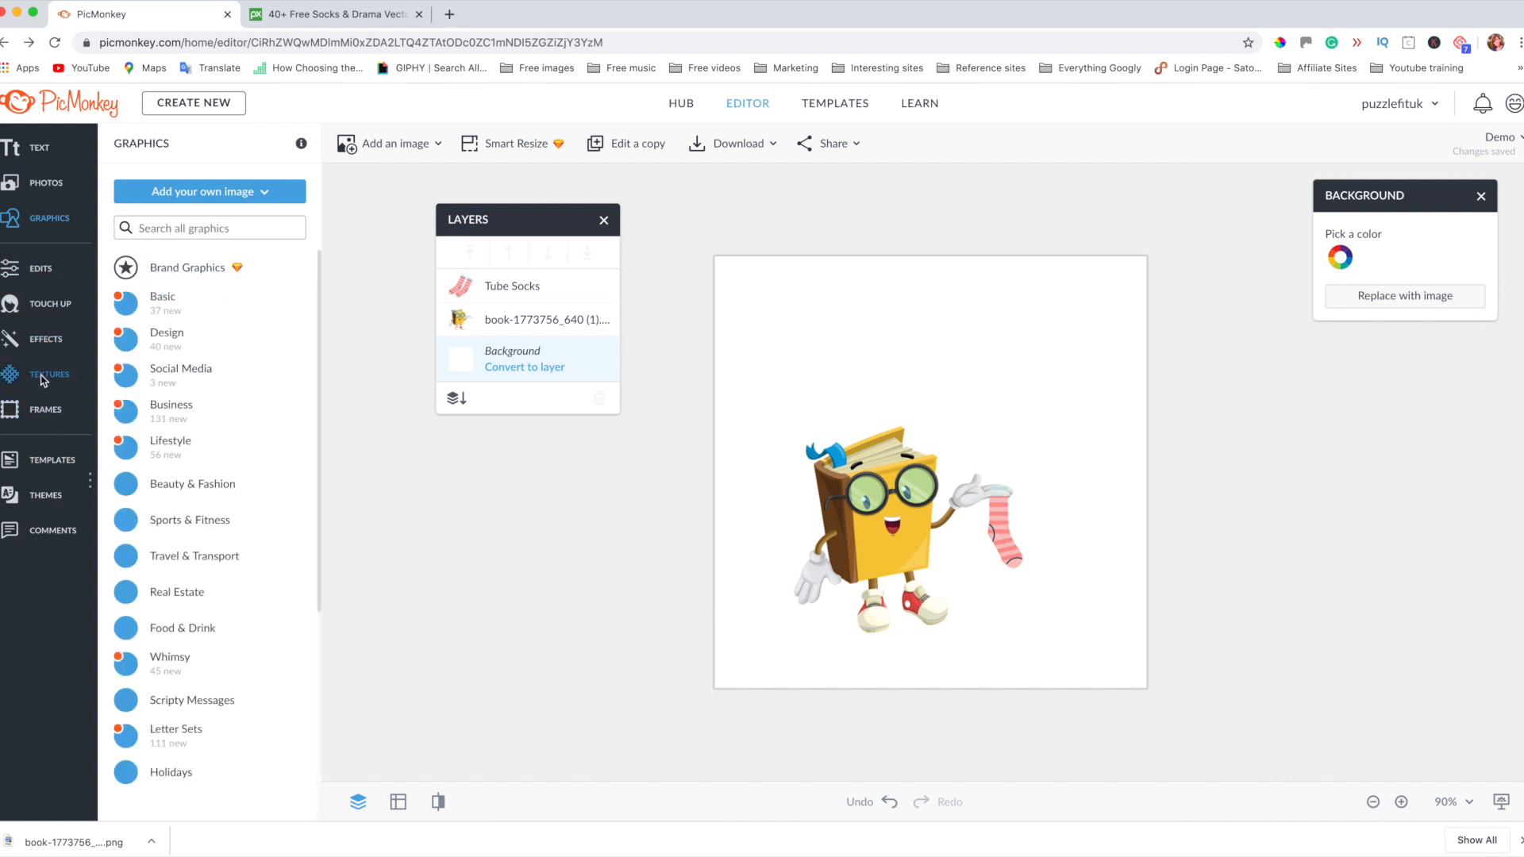
scroll(204, 585, down, 3)
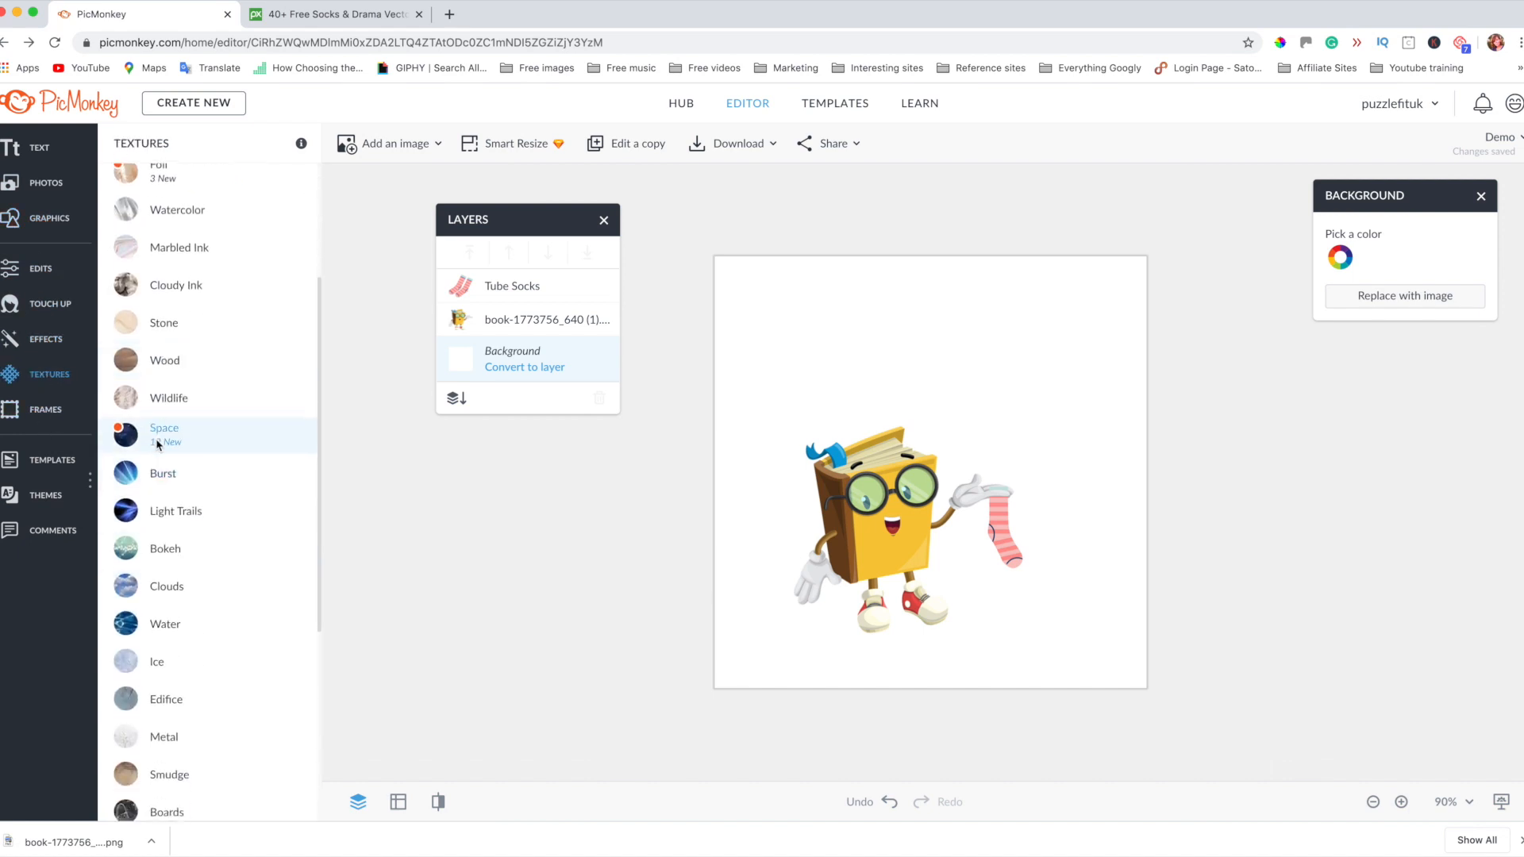
scroll(237, 735, down, 1)
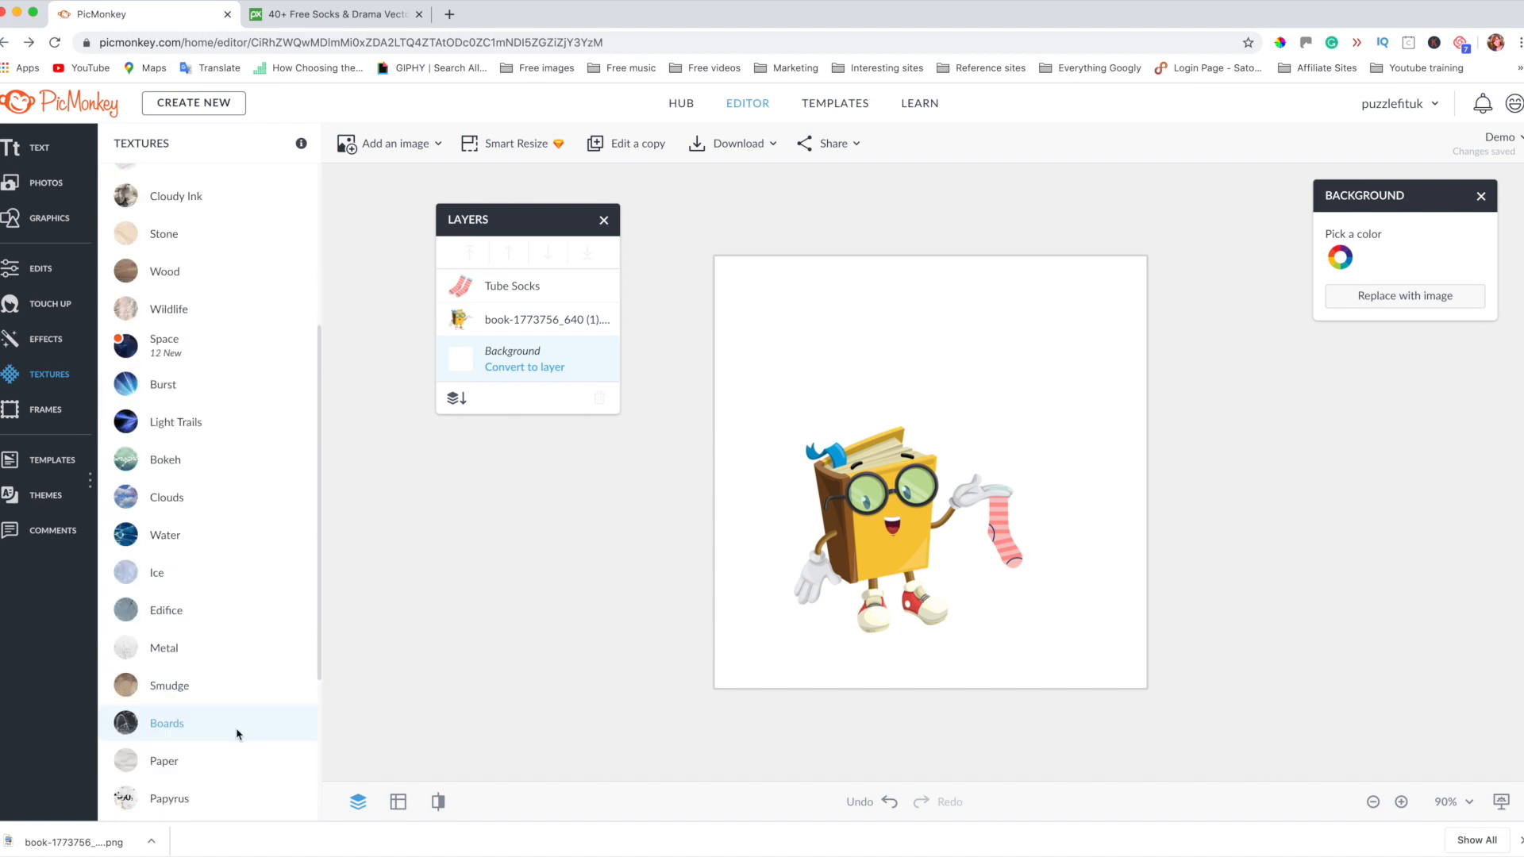
scroll(235, 732, up, 1)
click(138, 342)
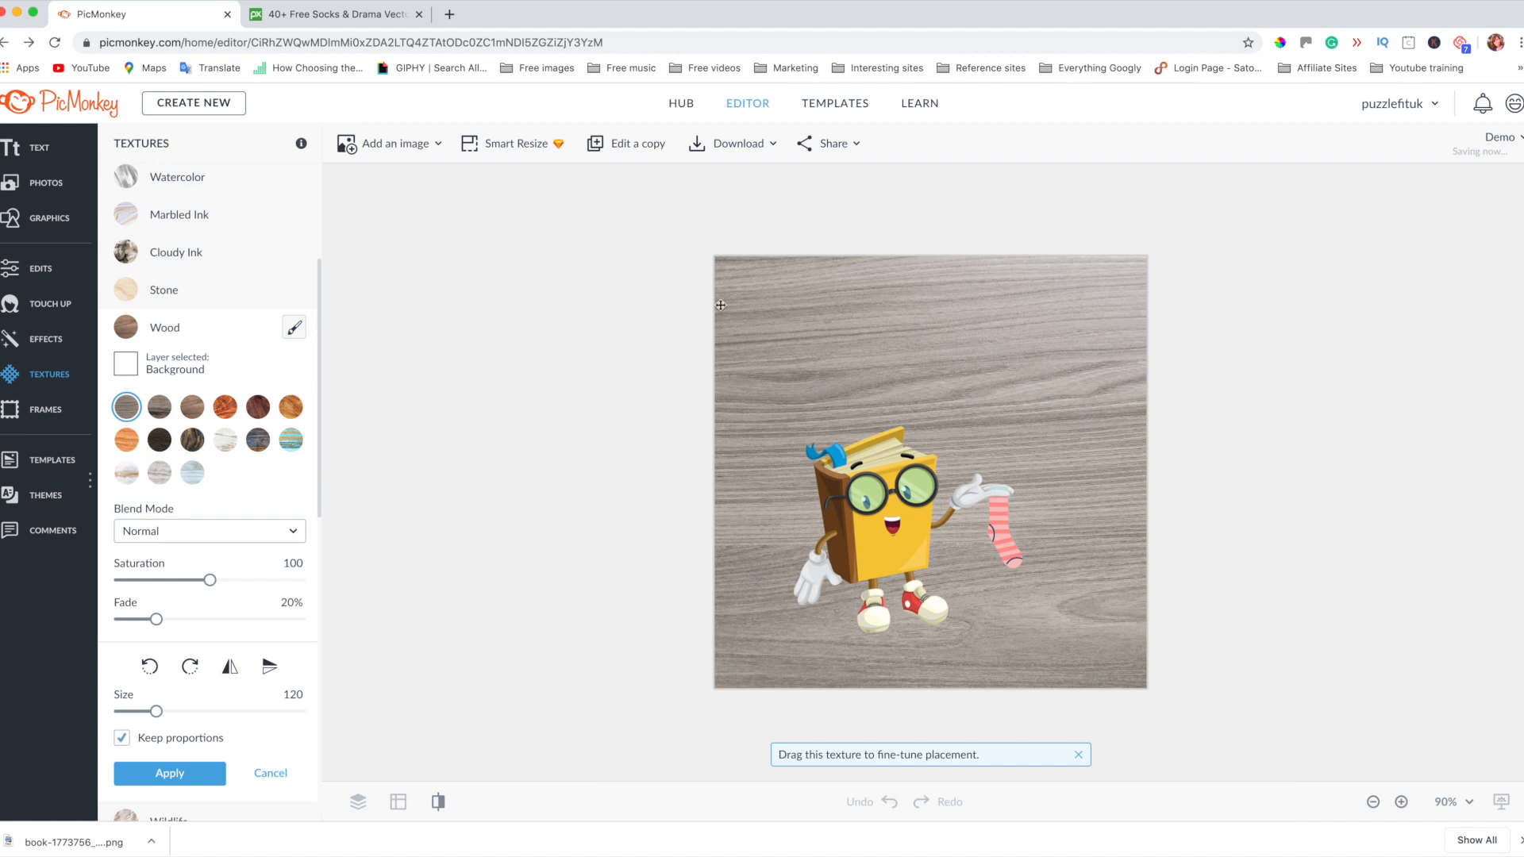
click(290, 440)
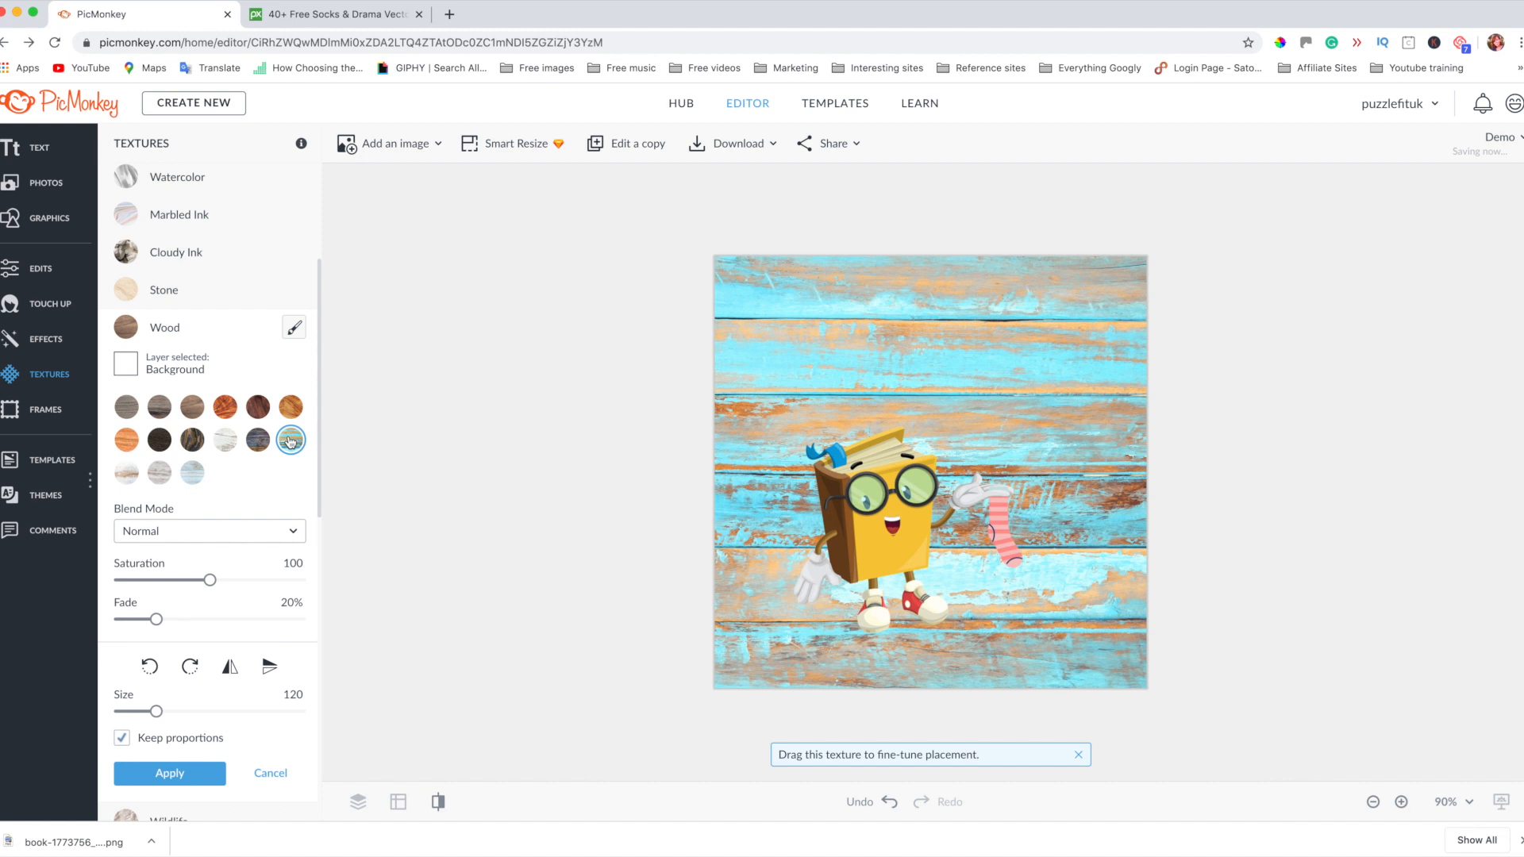
click(158, 407)
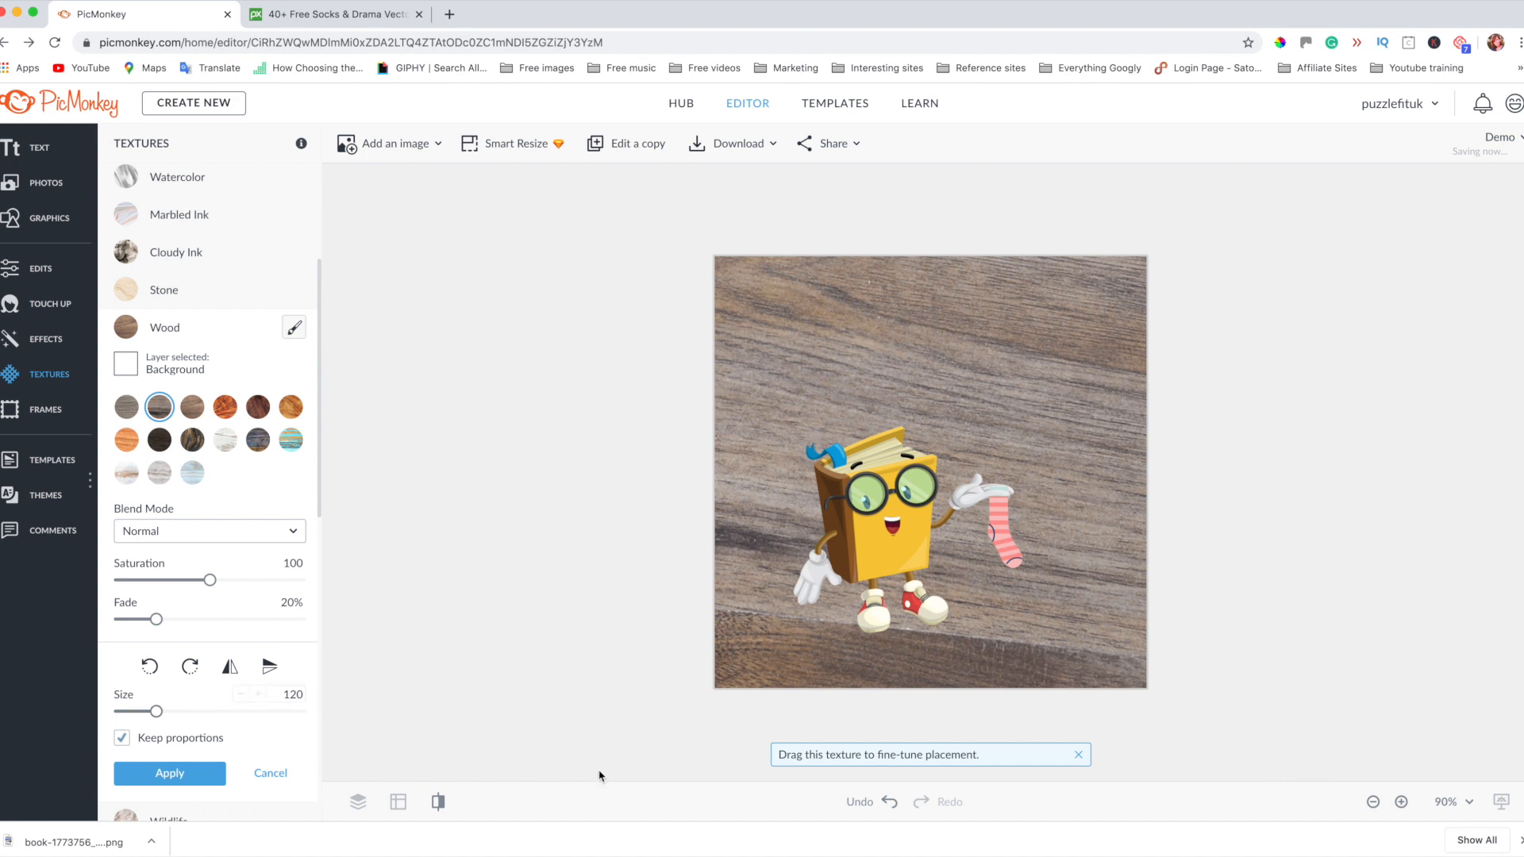
click(127, 409)
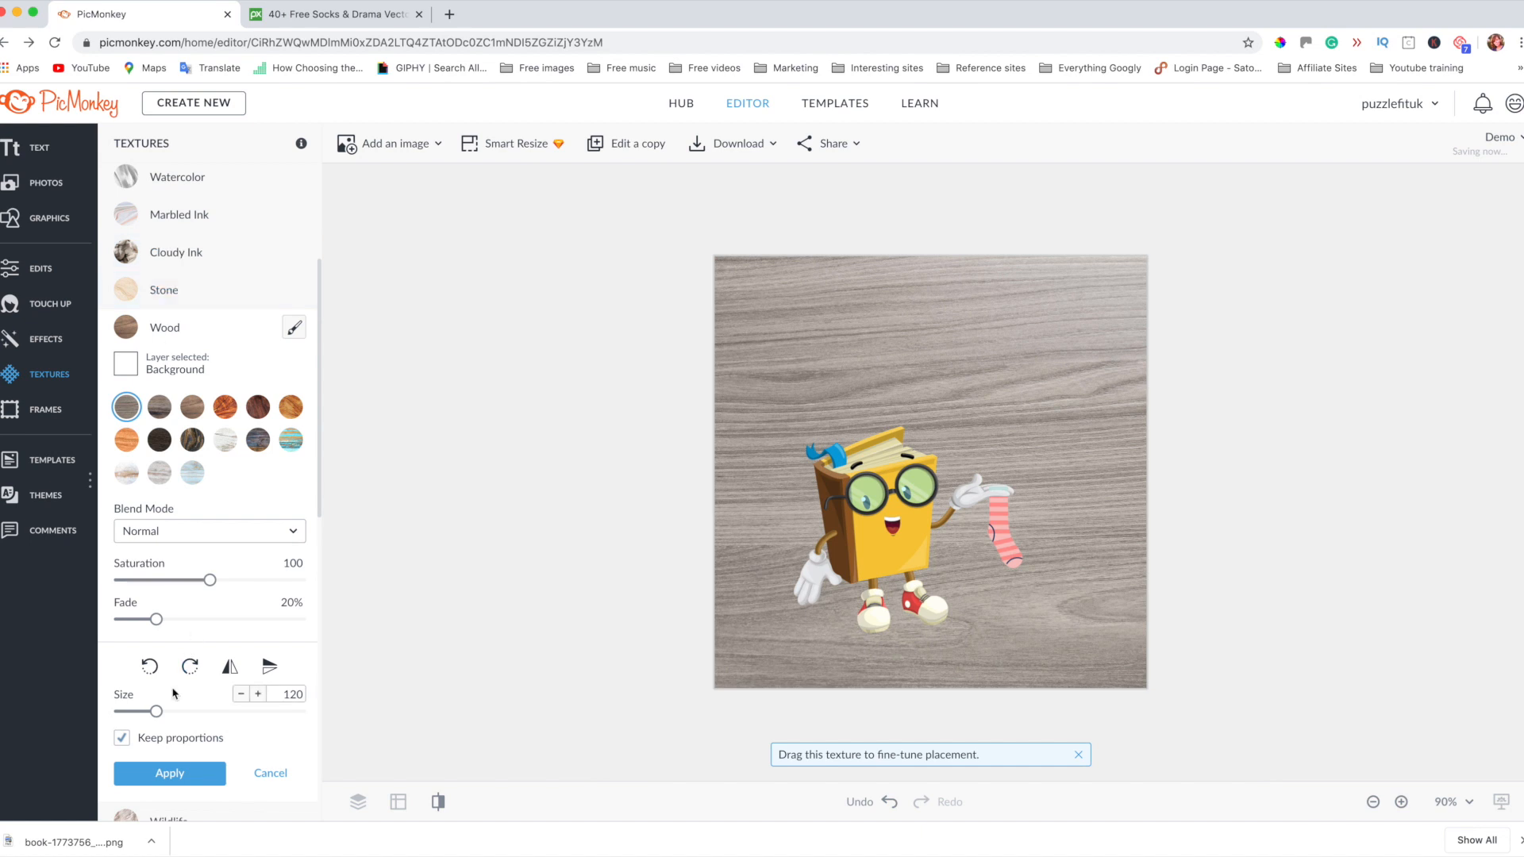
click(269, 774)
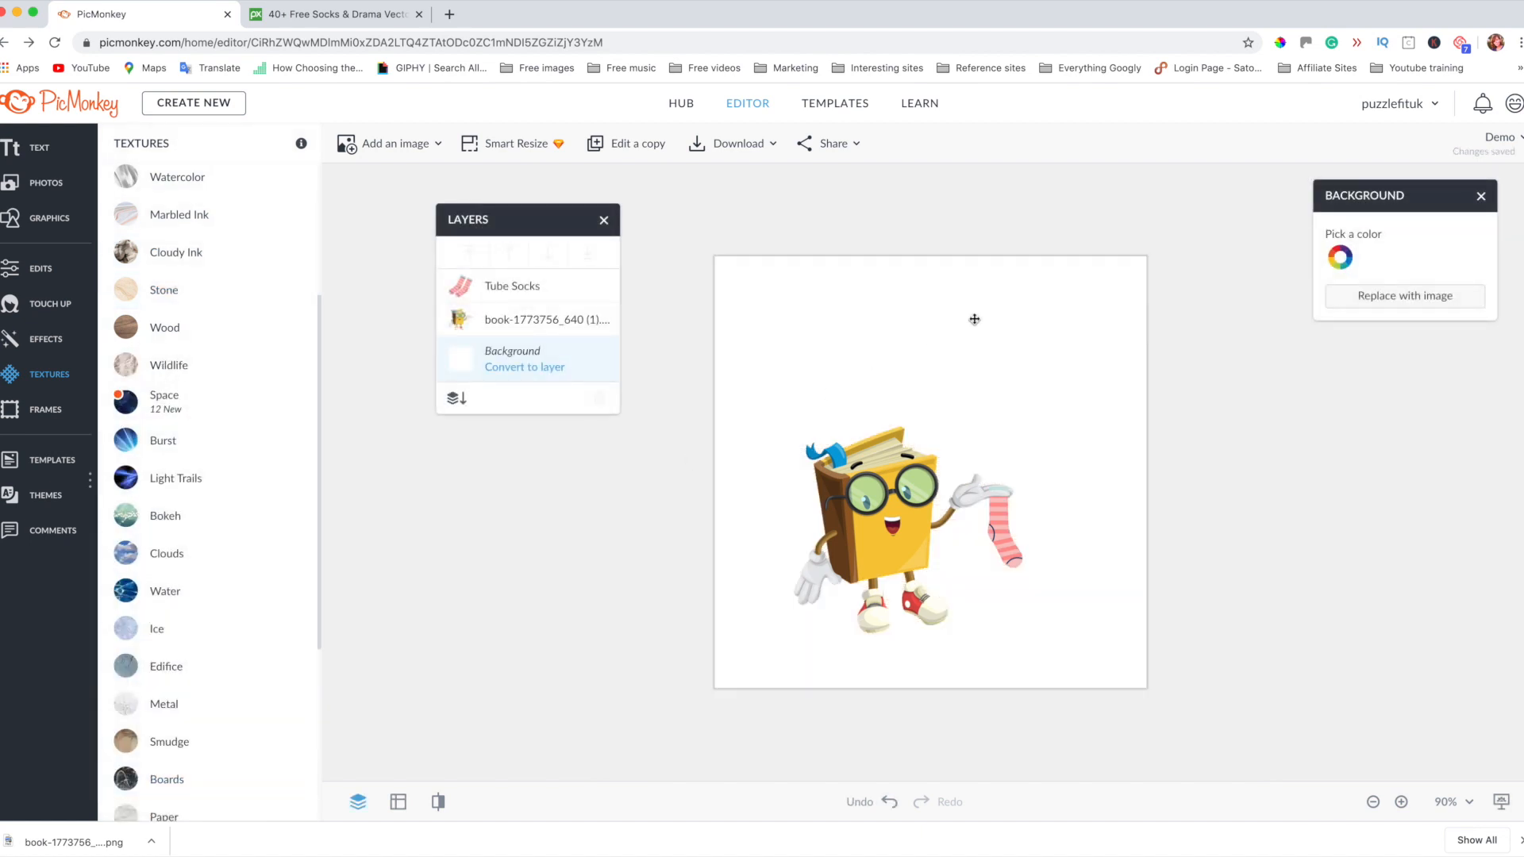
- Set the background colour to green #37c78c from the recently used colours, after trying #2de7ae and yellow
click(1337, 258)
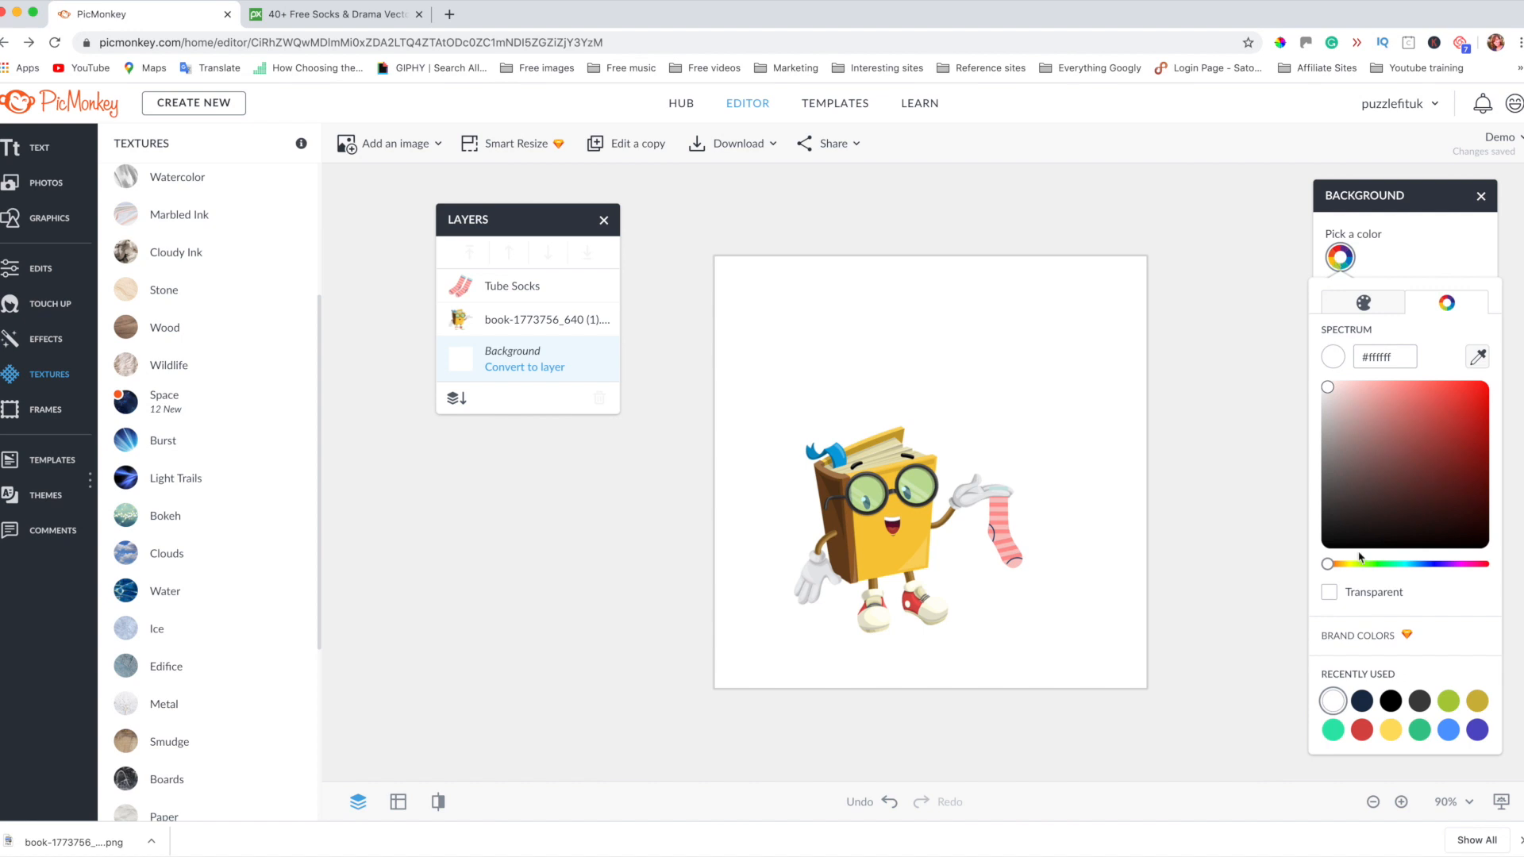
click(1334, 729)
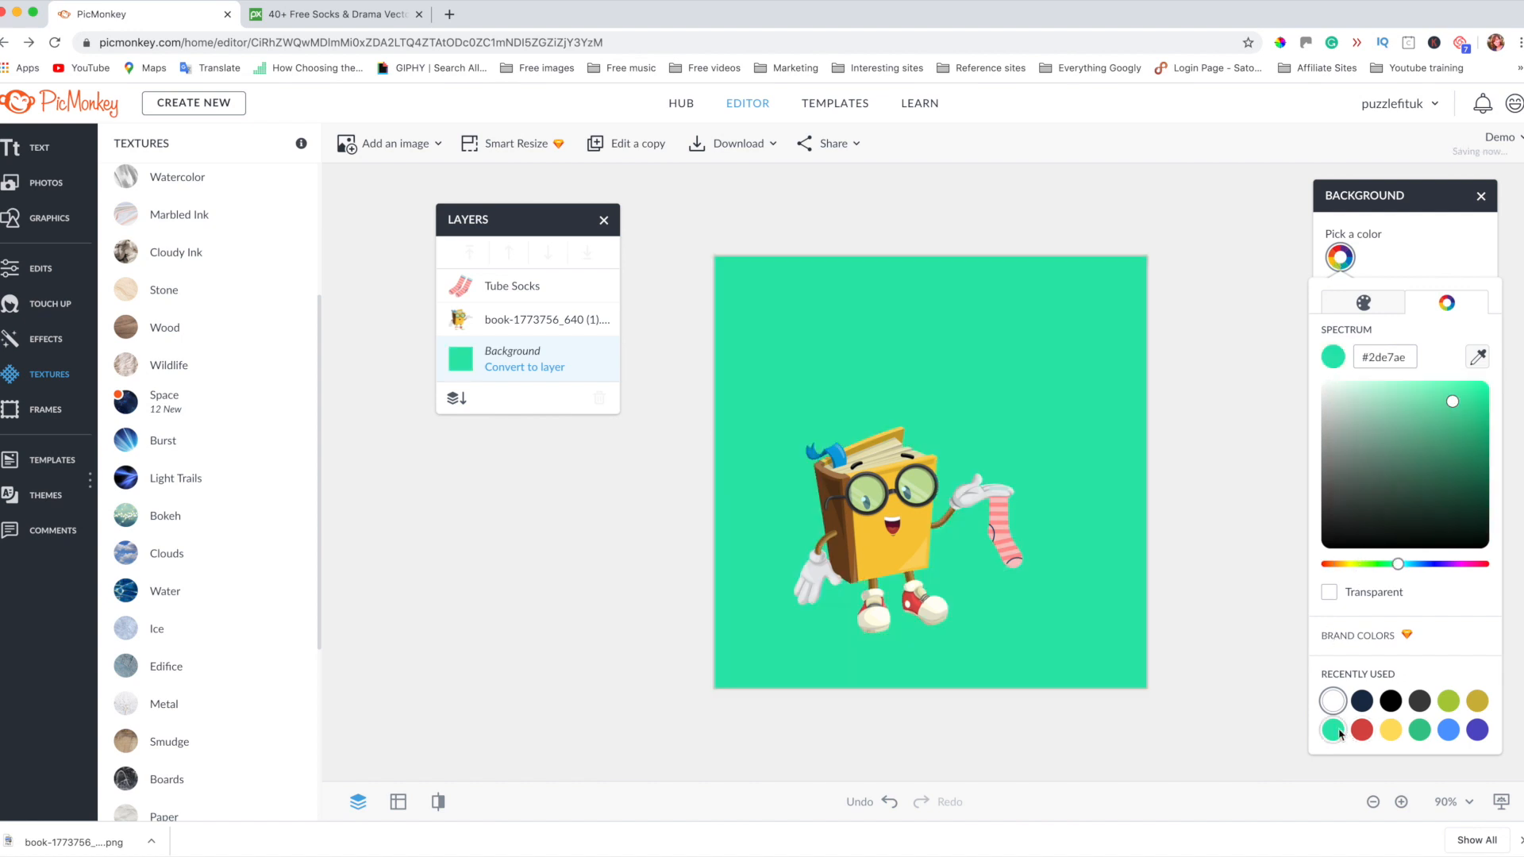
click(1391, 730)
click(1421, 730)
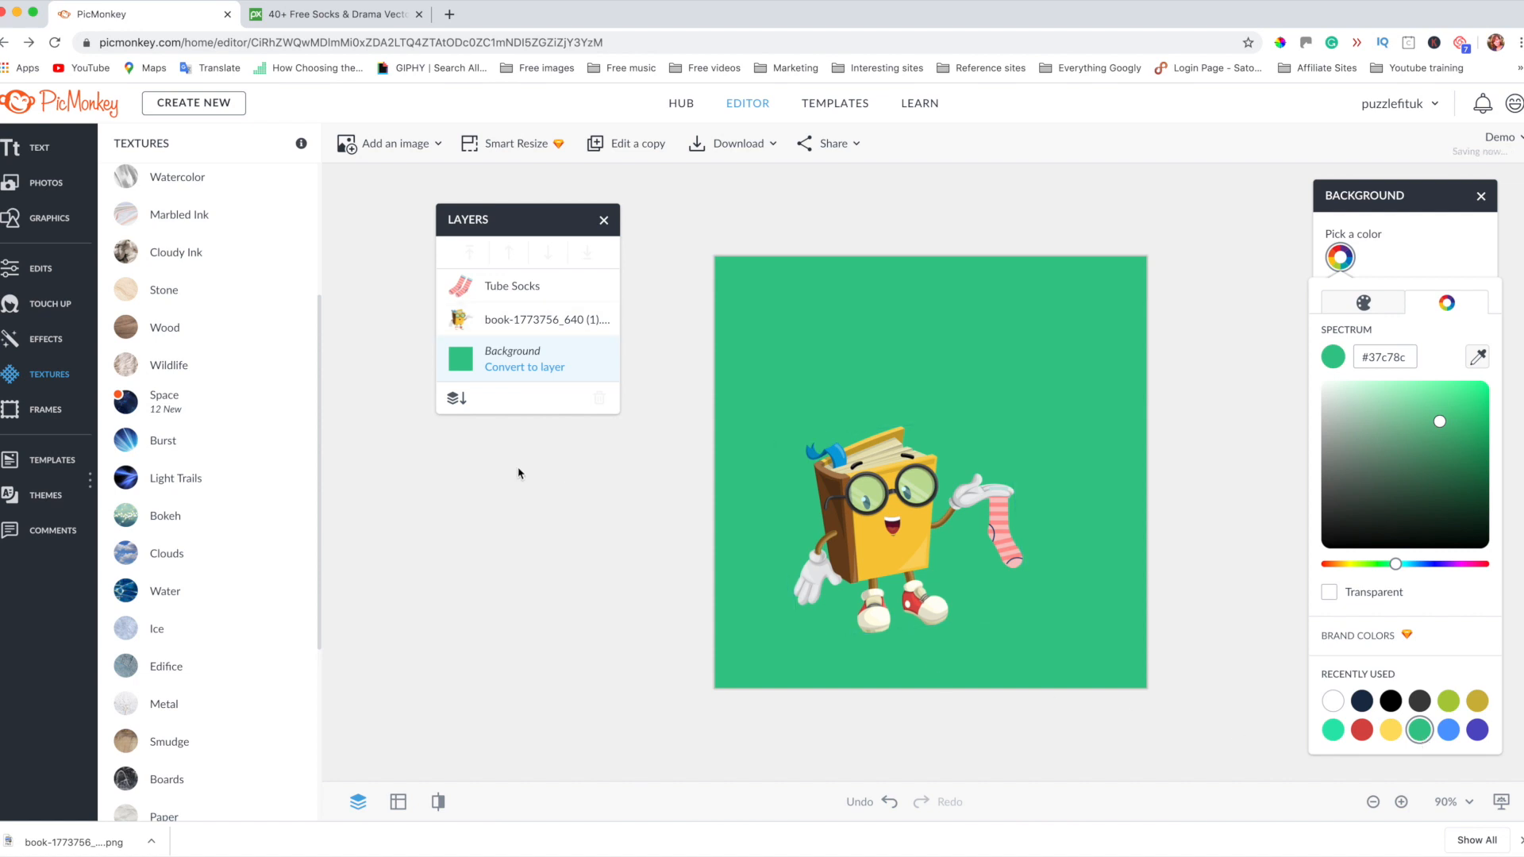
click(520, 532)
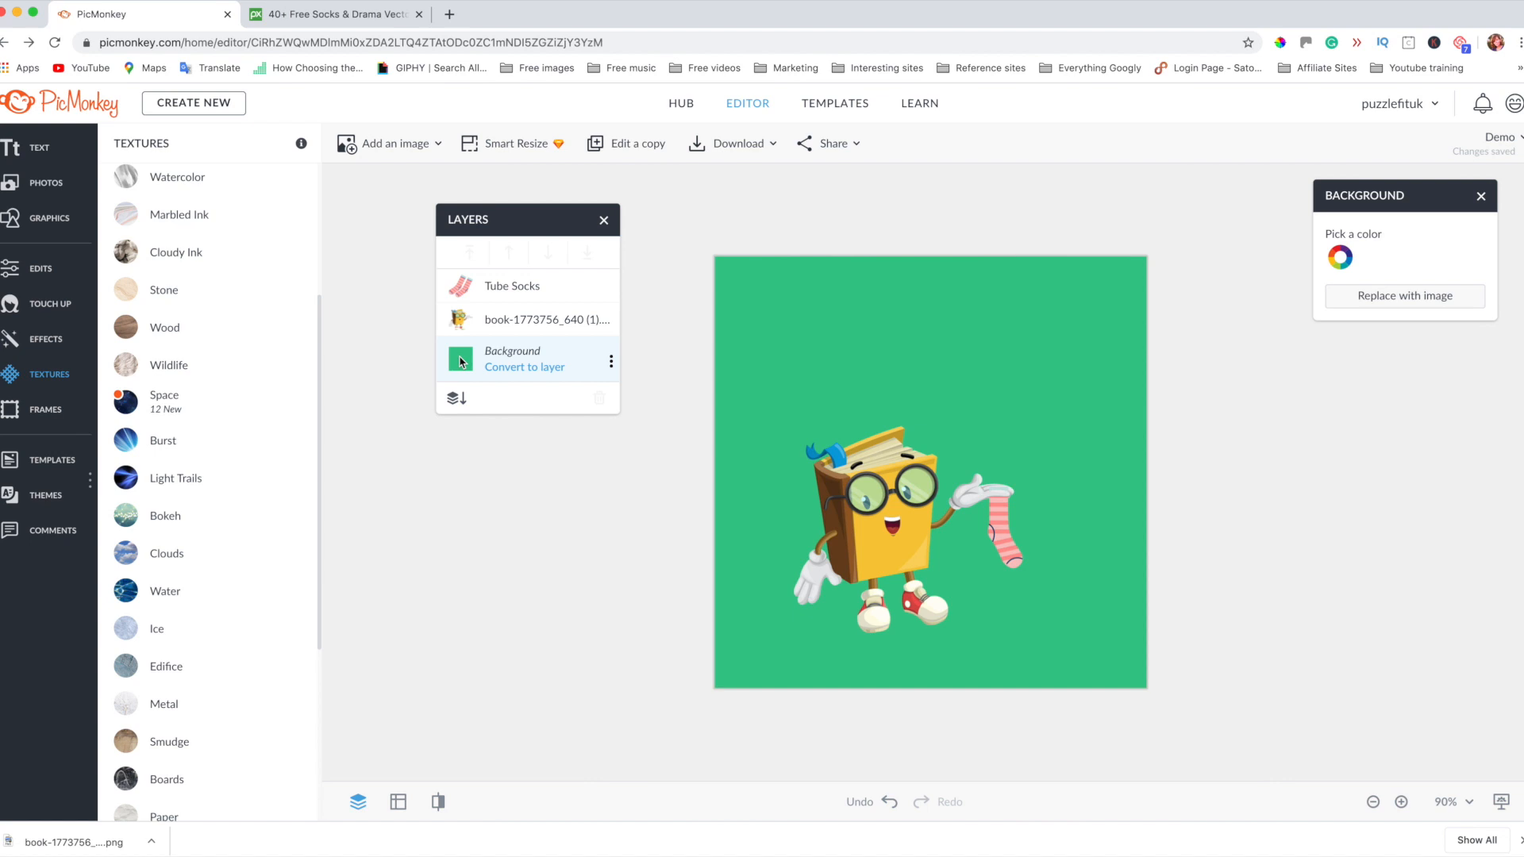
- Try background colours sampled with the eyedropper from the book's cover, mouth, glasses and bookmark, keeping green #37c78c
click(1339, 258)
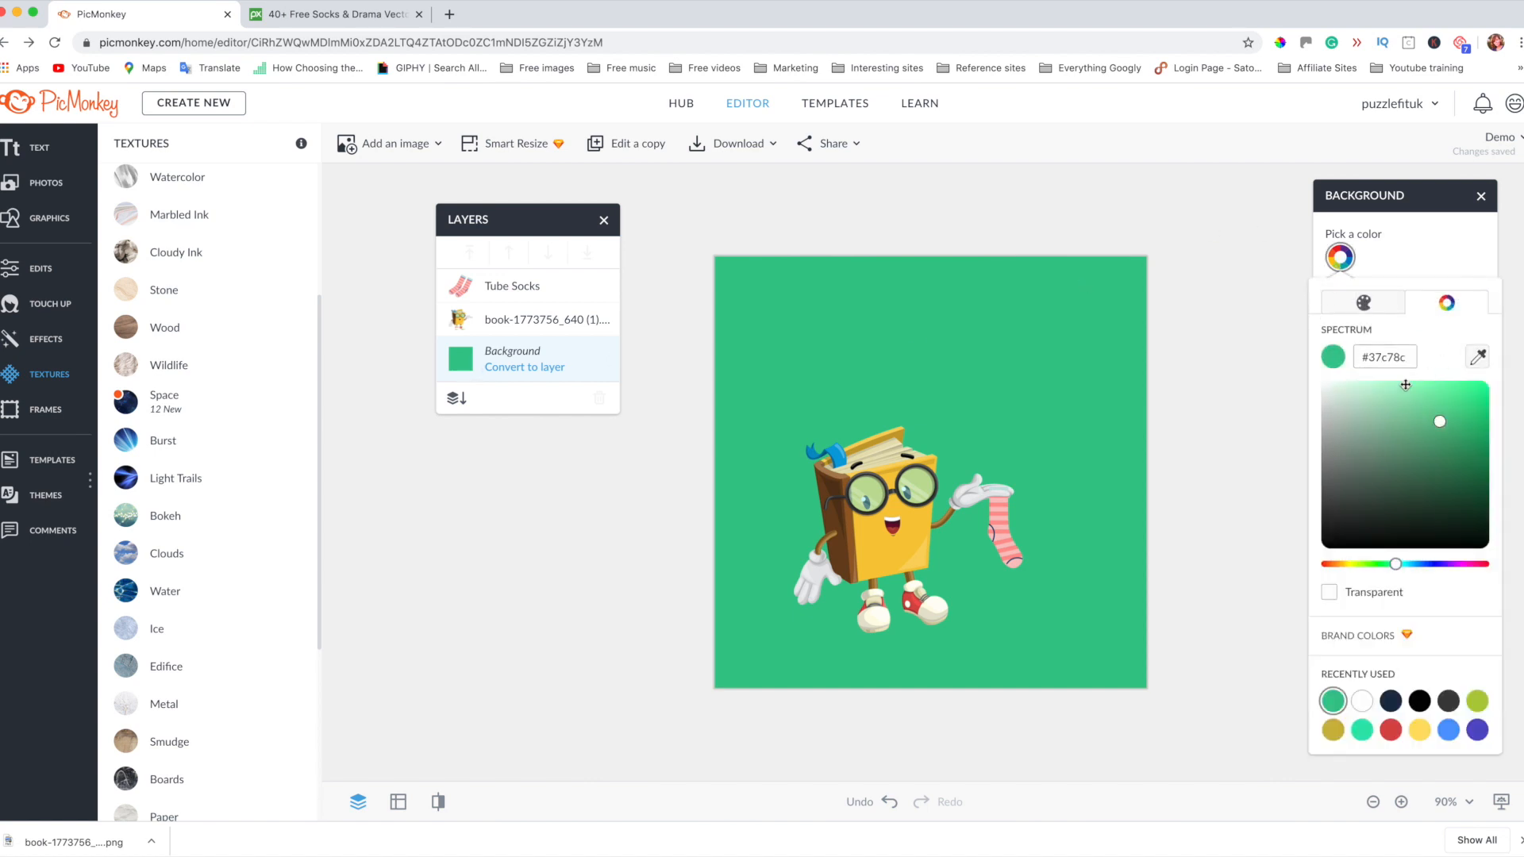
click(1481, 358)
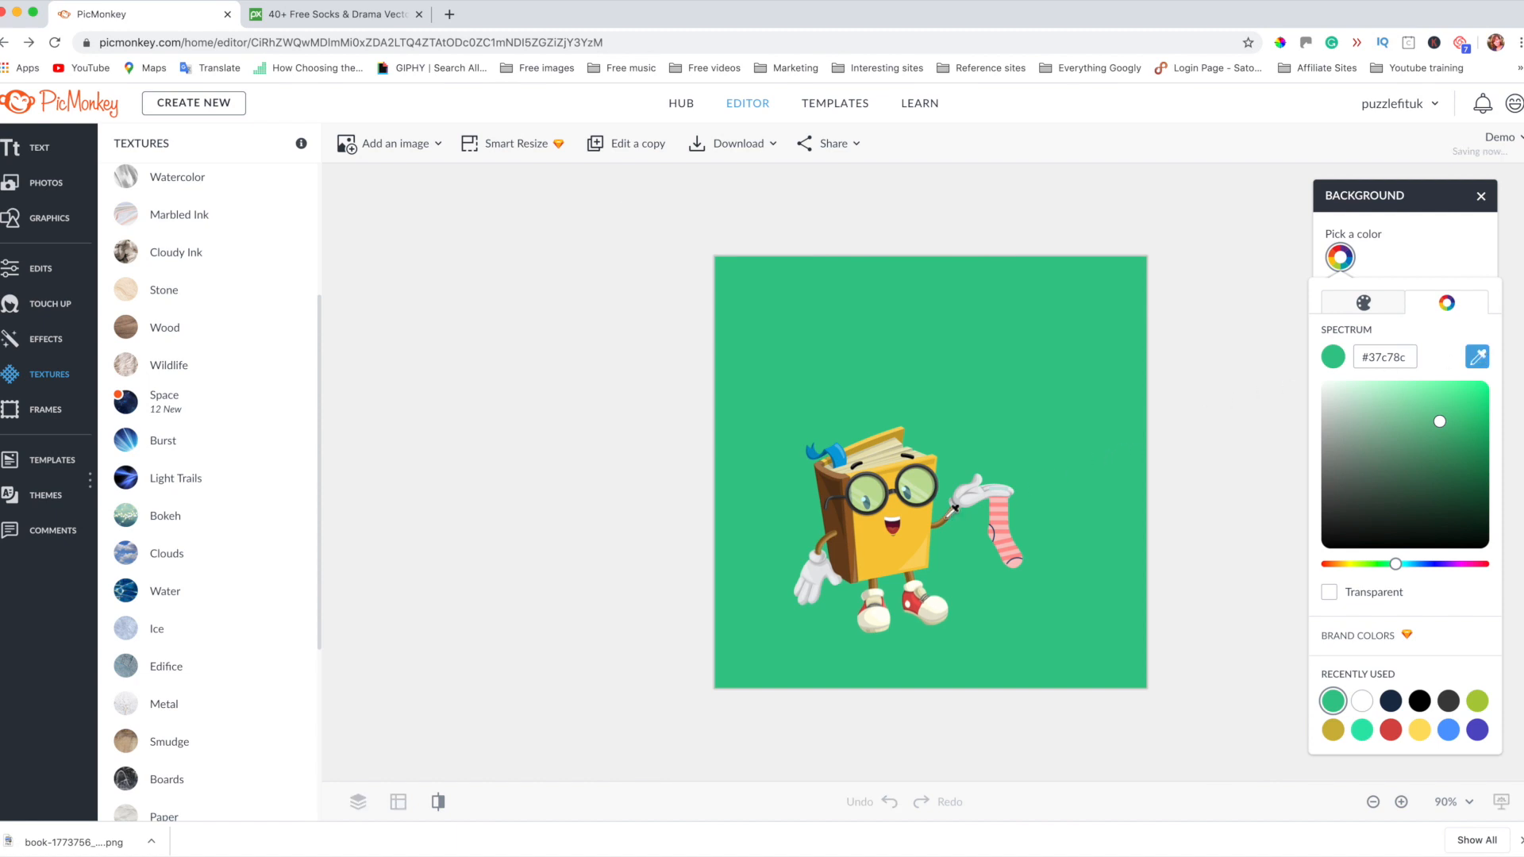
click(905, 528)
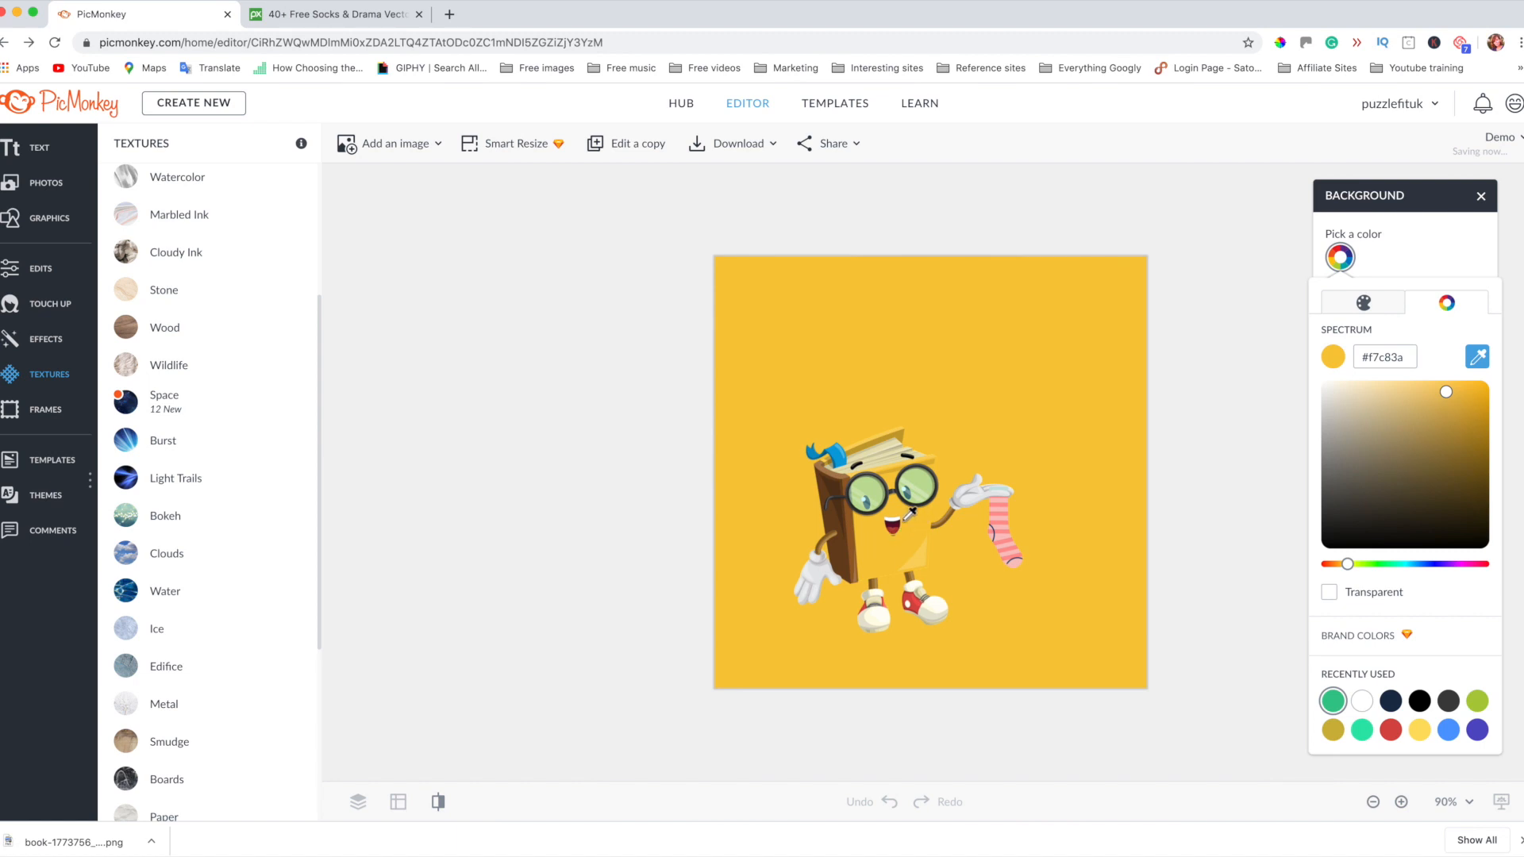
click(895, 524)
click(903, 521)
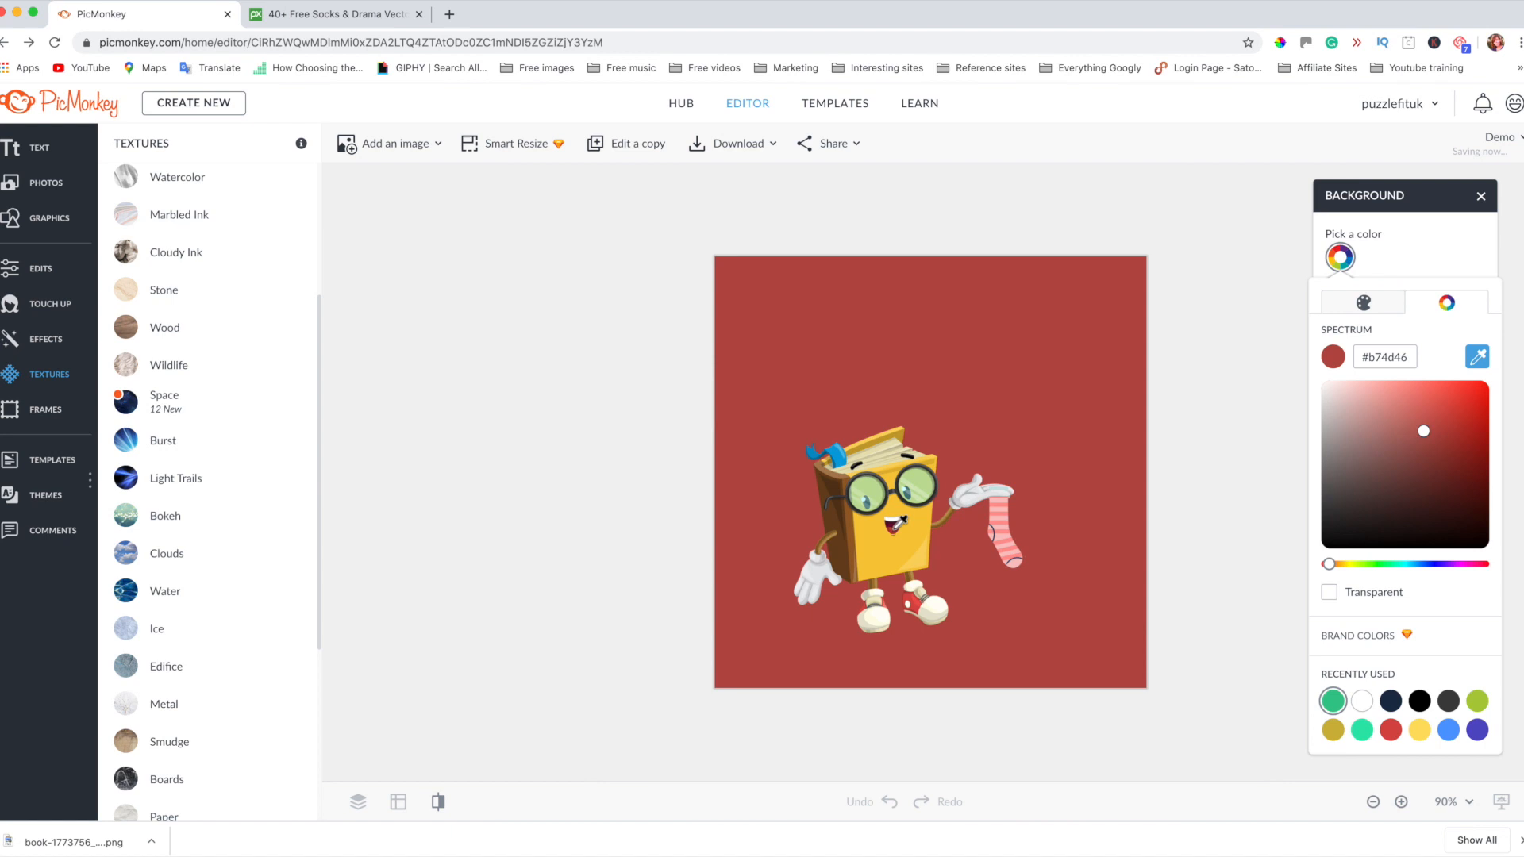
click(899, 510)
click(880, 481)
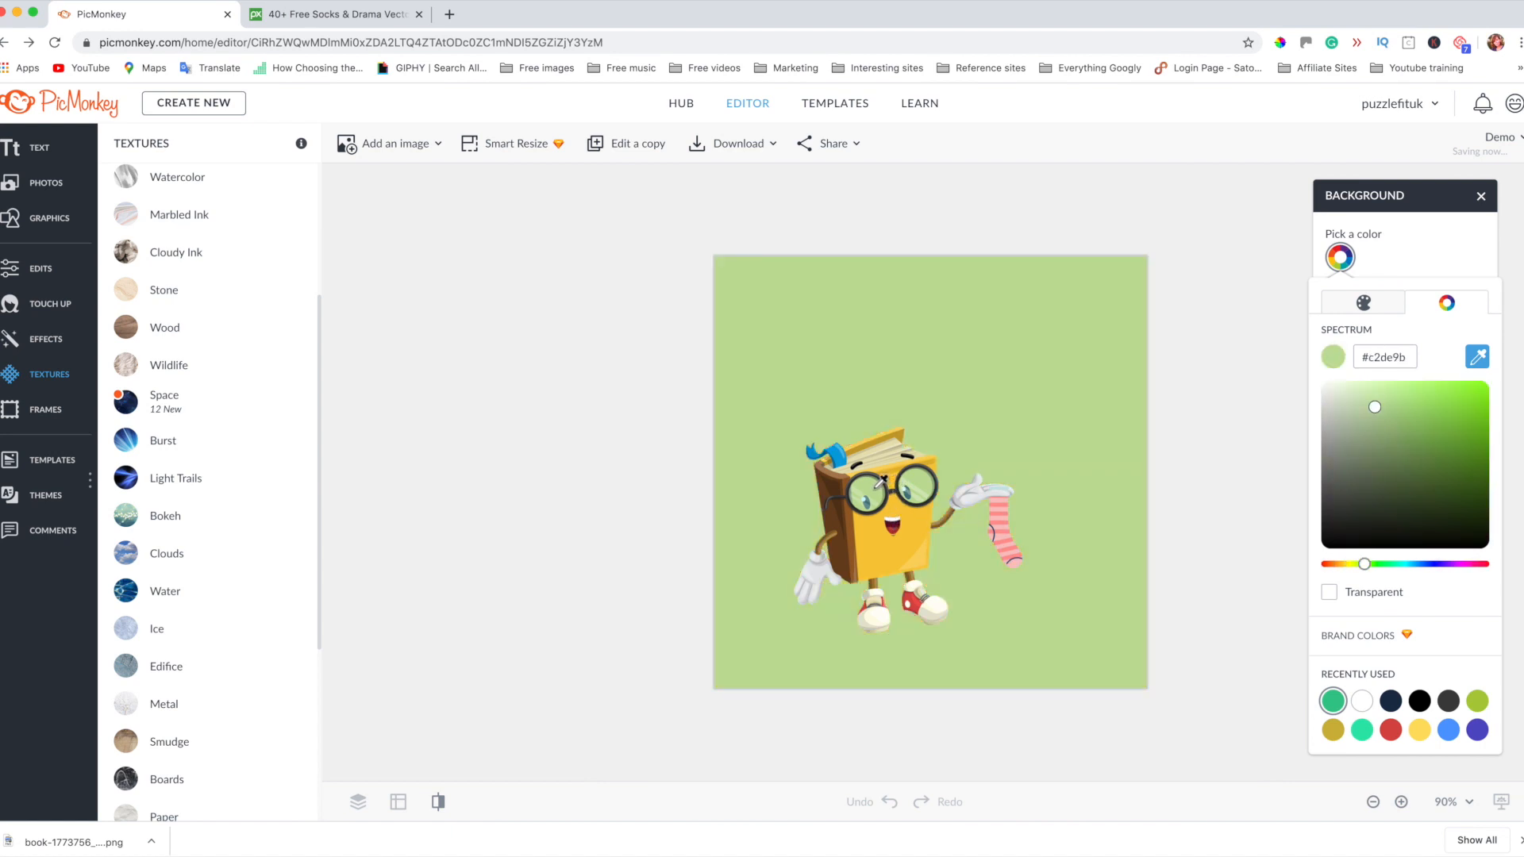
click(846, 450)
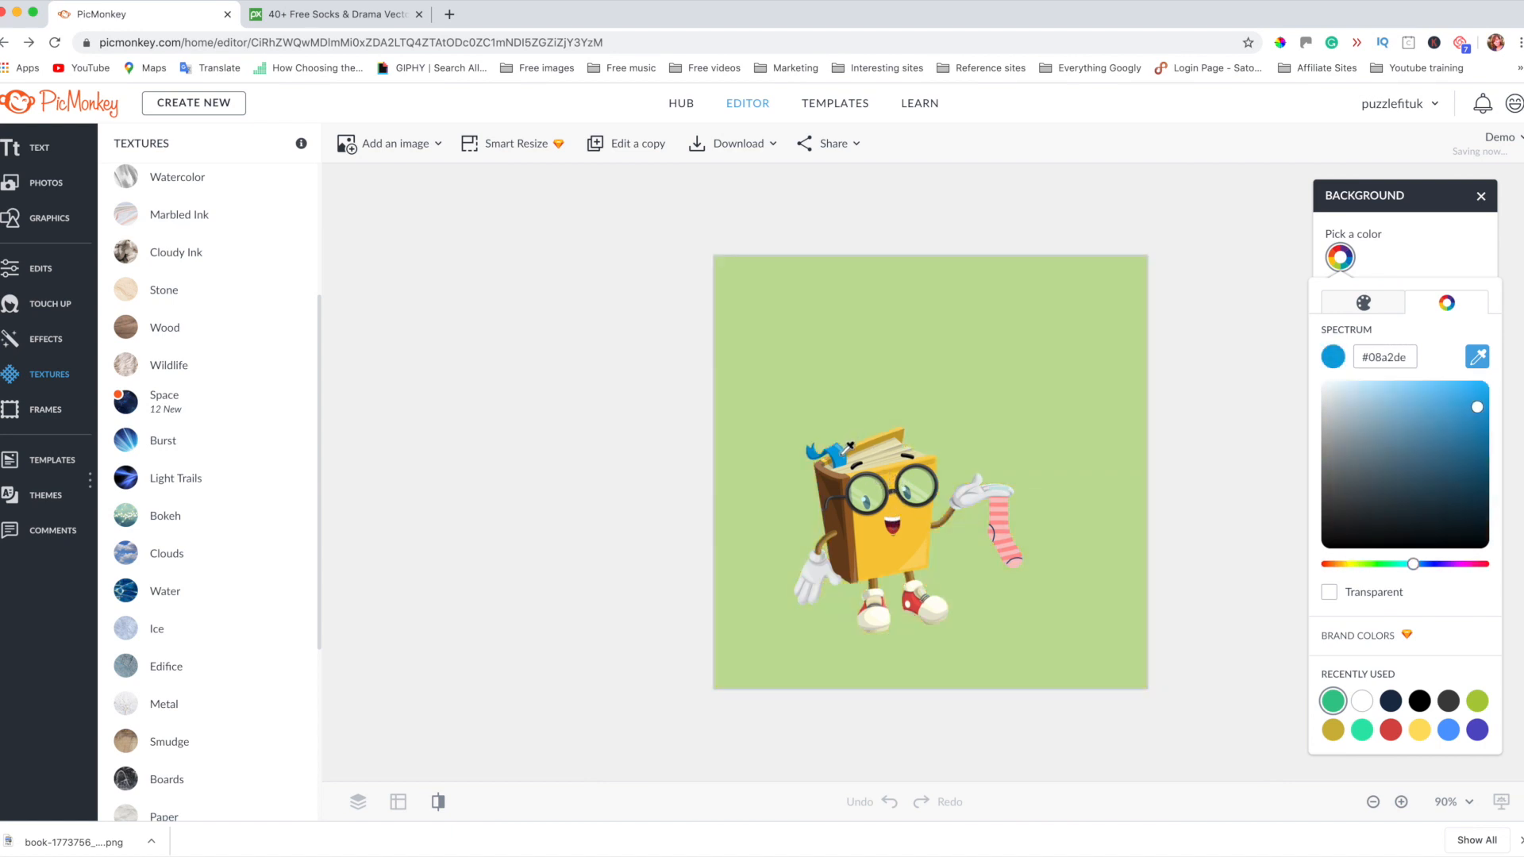
click(885, 516)
click(926, 594)
click(1005, 513)
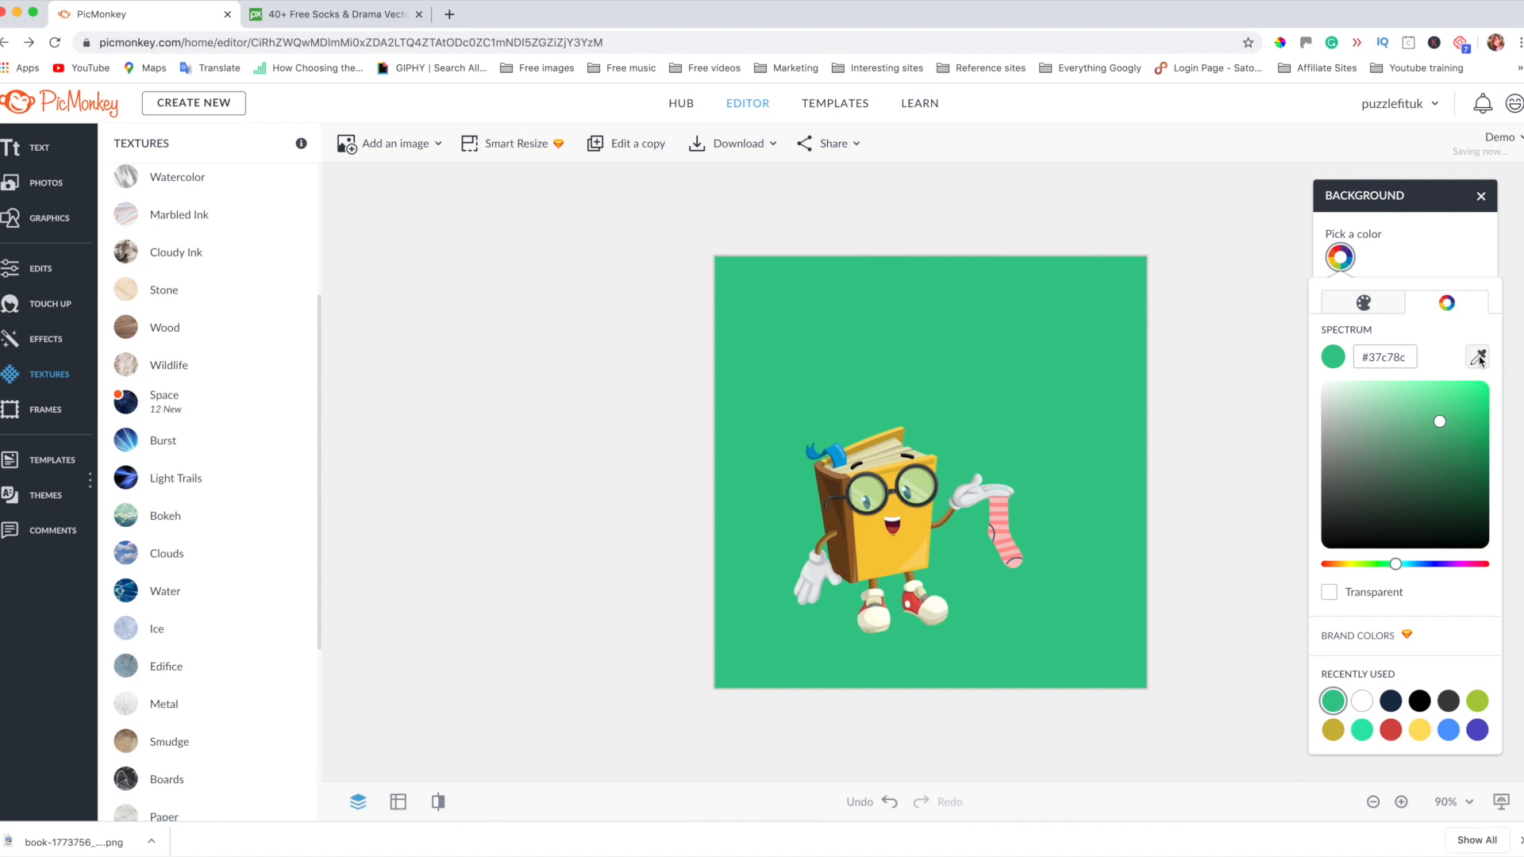
click(358, 802)
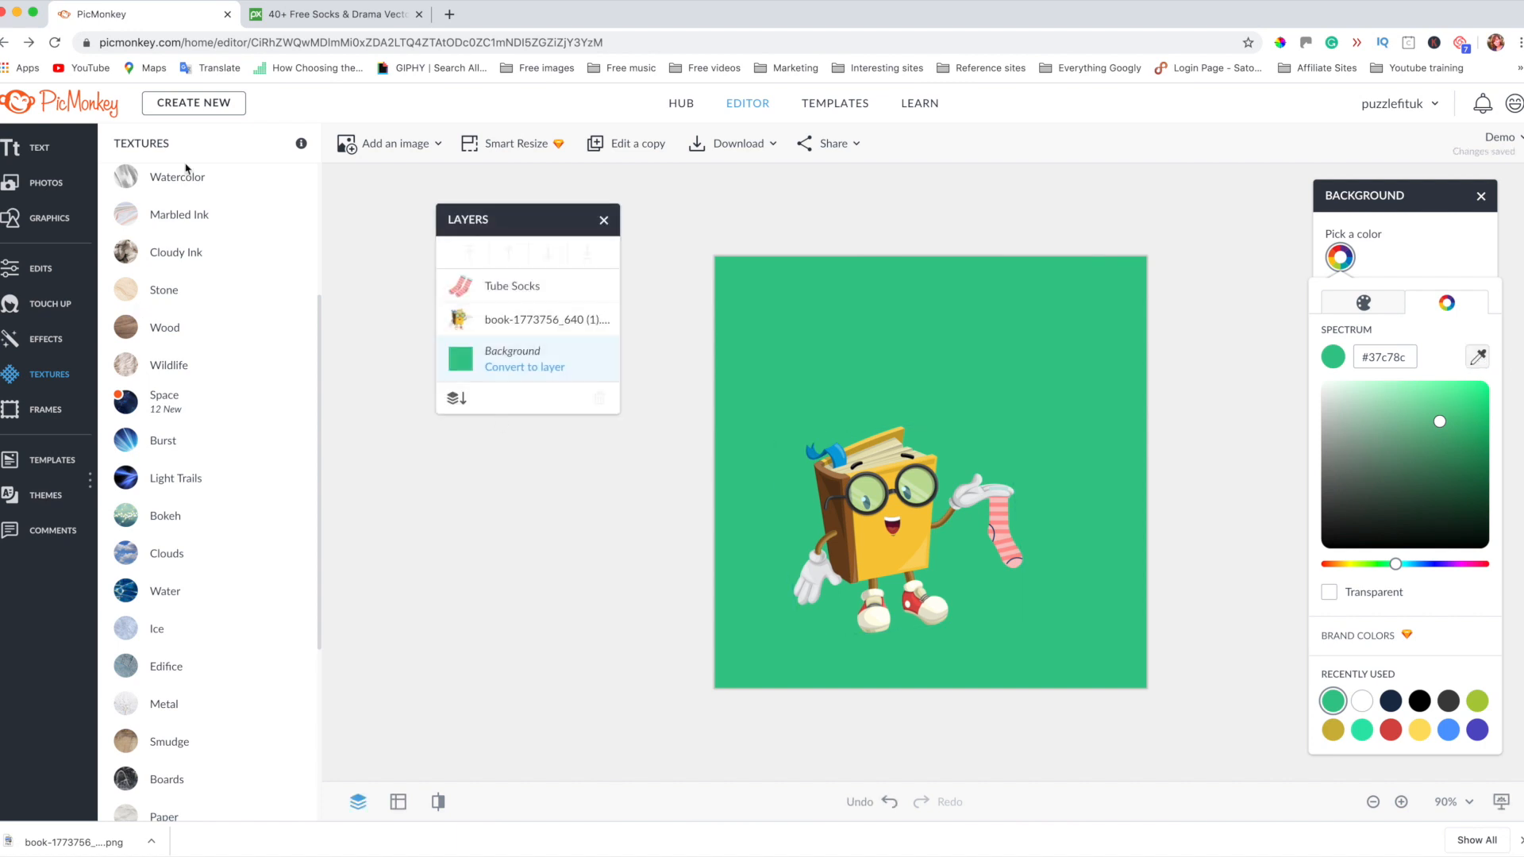
- Add a text box above the book character, centred horizontally on the canvas, and set its font to Smash
click(31, 147)
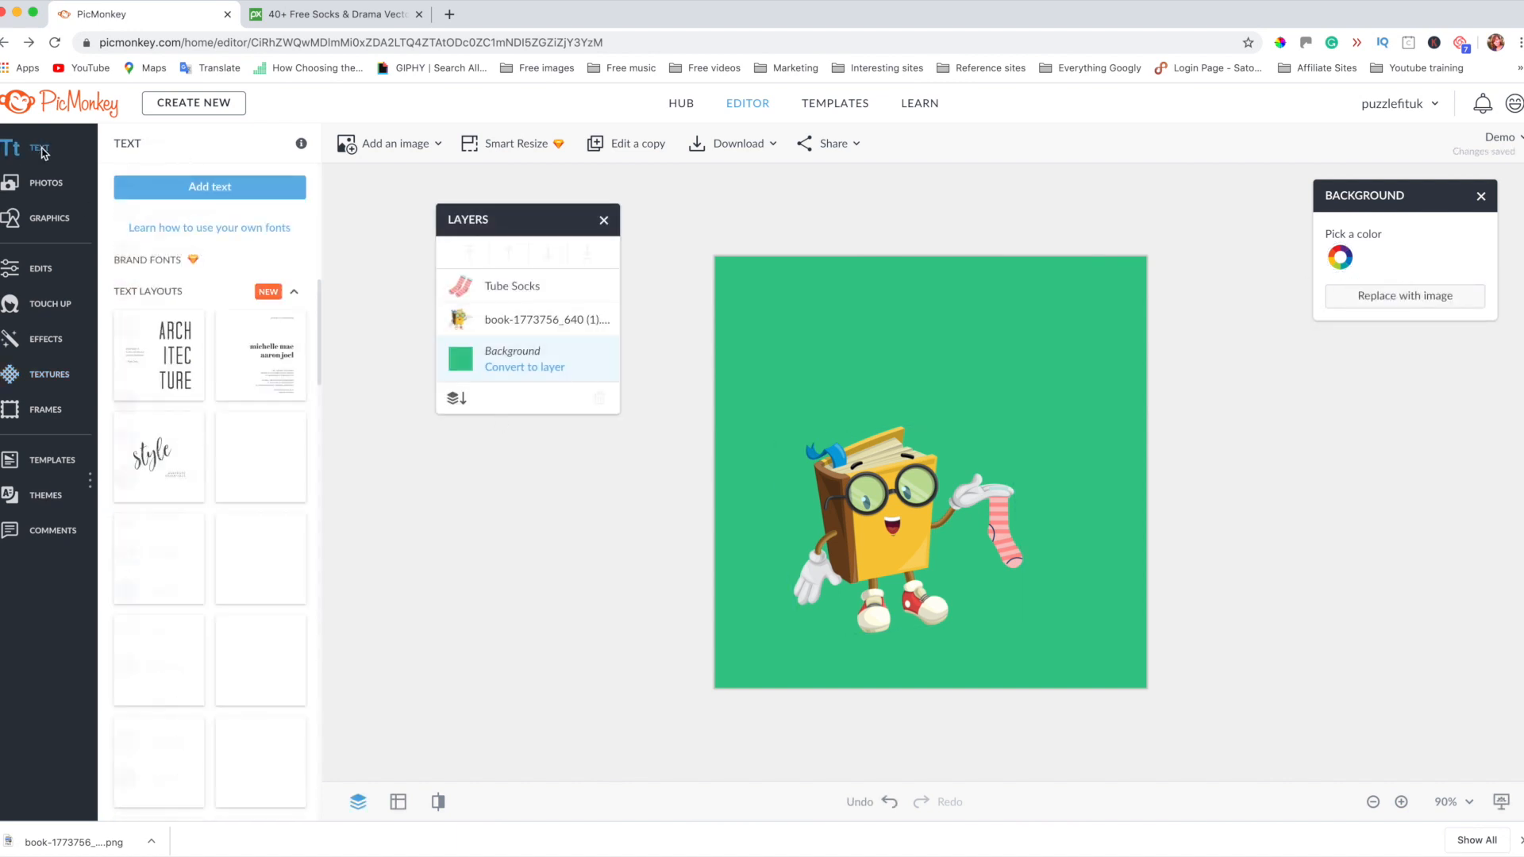
click(170, 194)
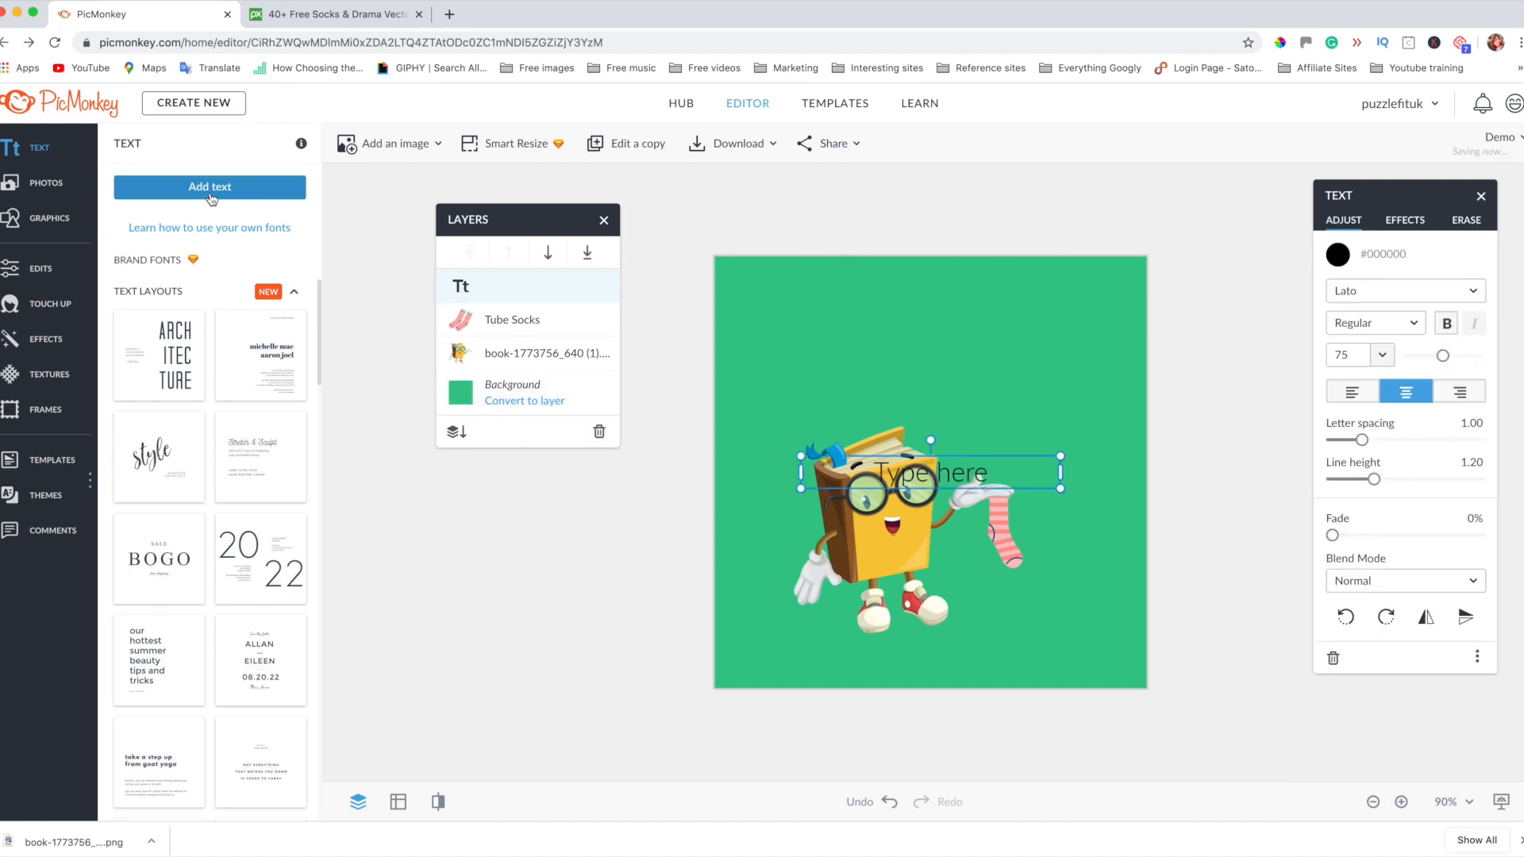
drag(934, 484, 932, 340)
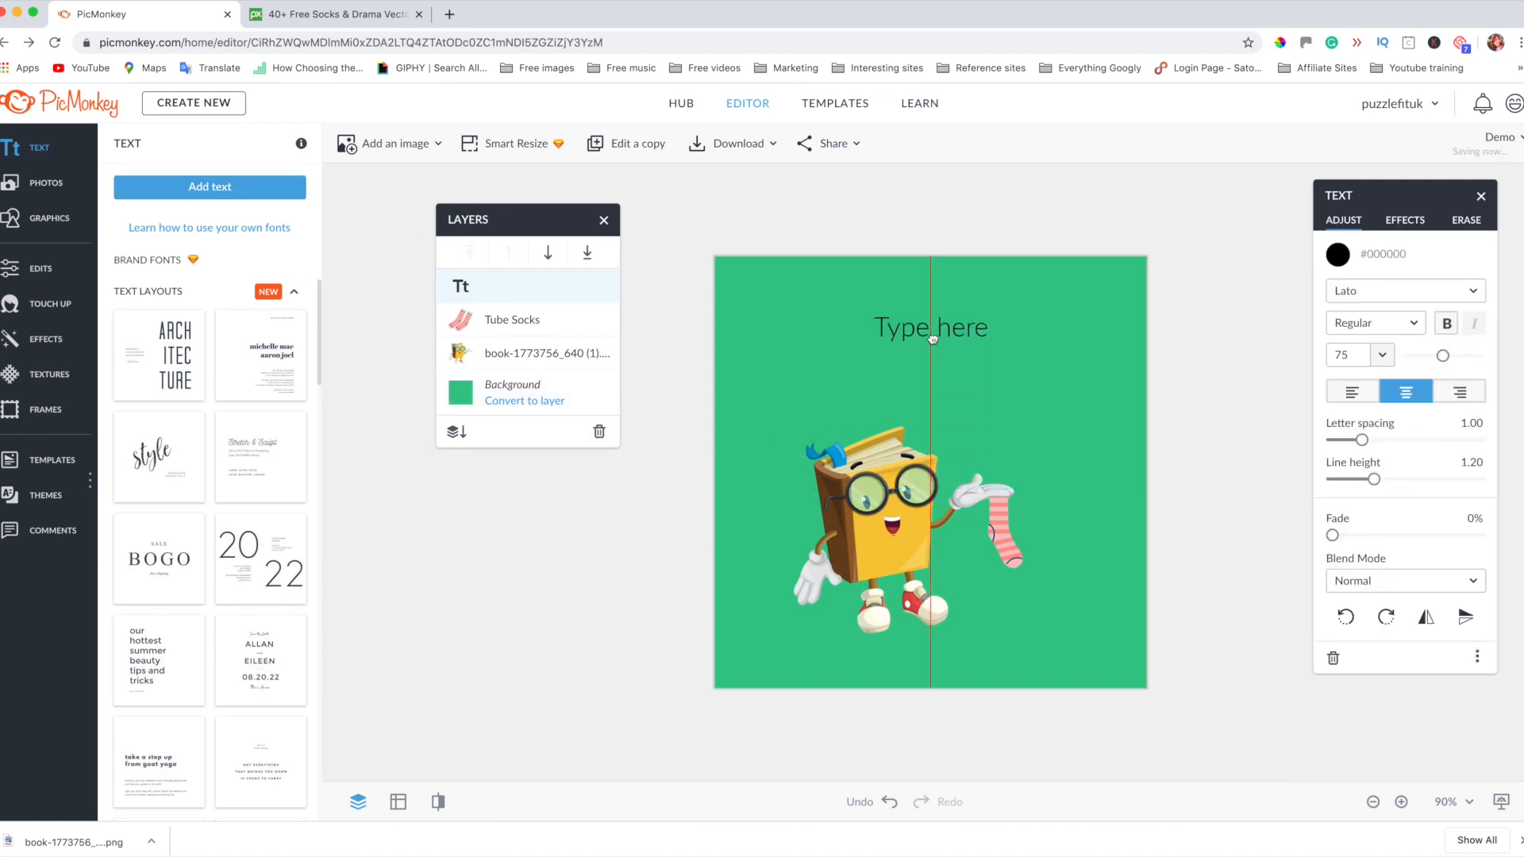
click(1473, 291)
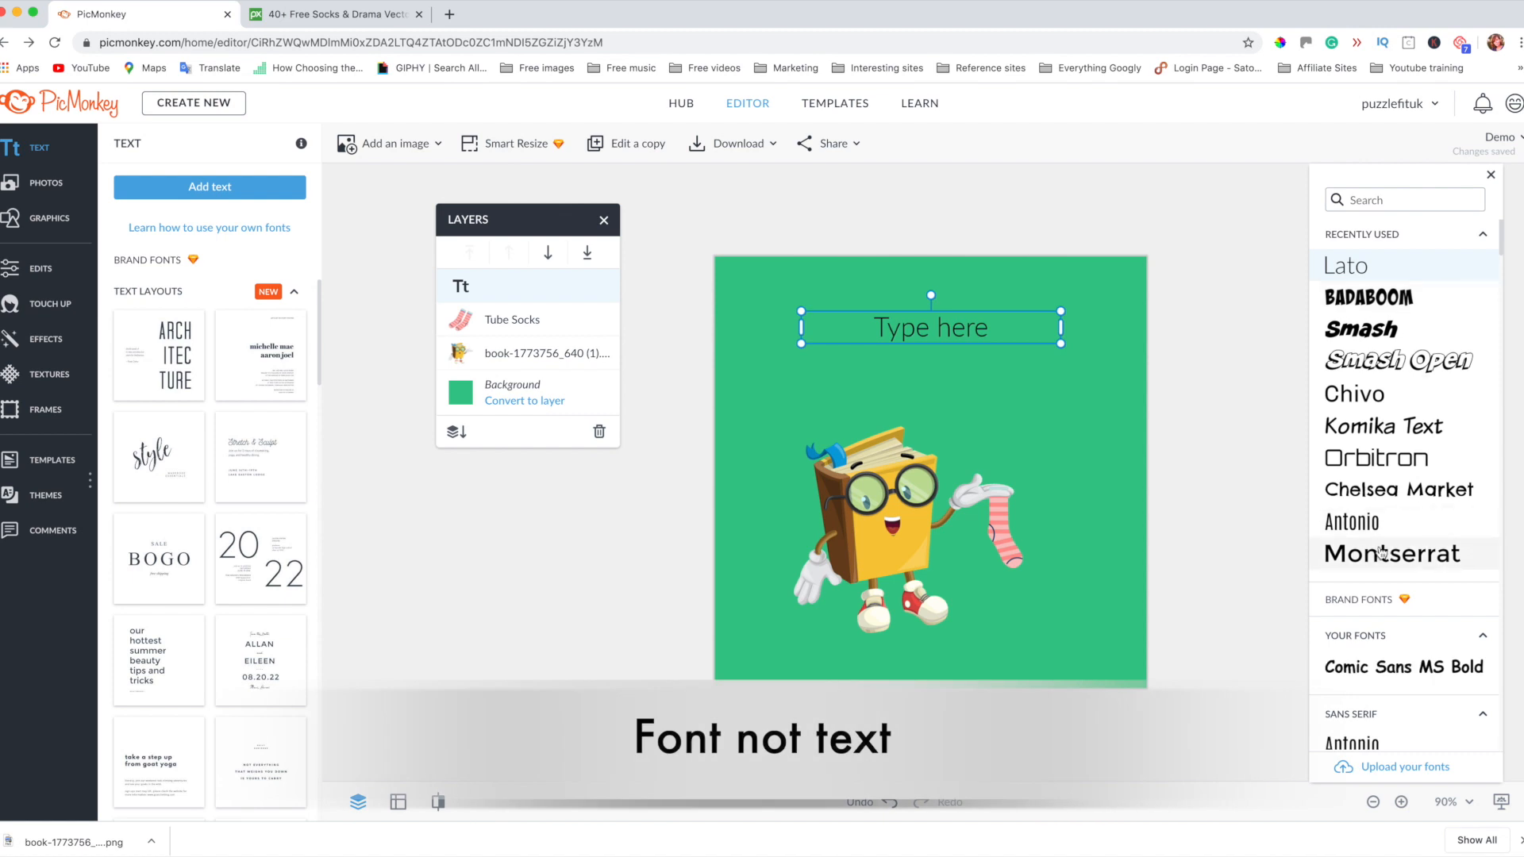
click(1367, 329)
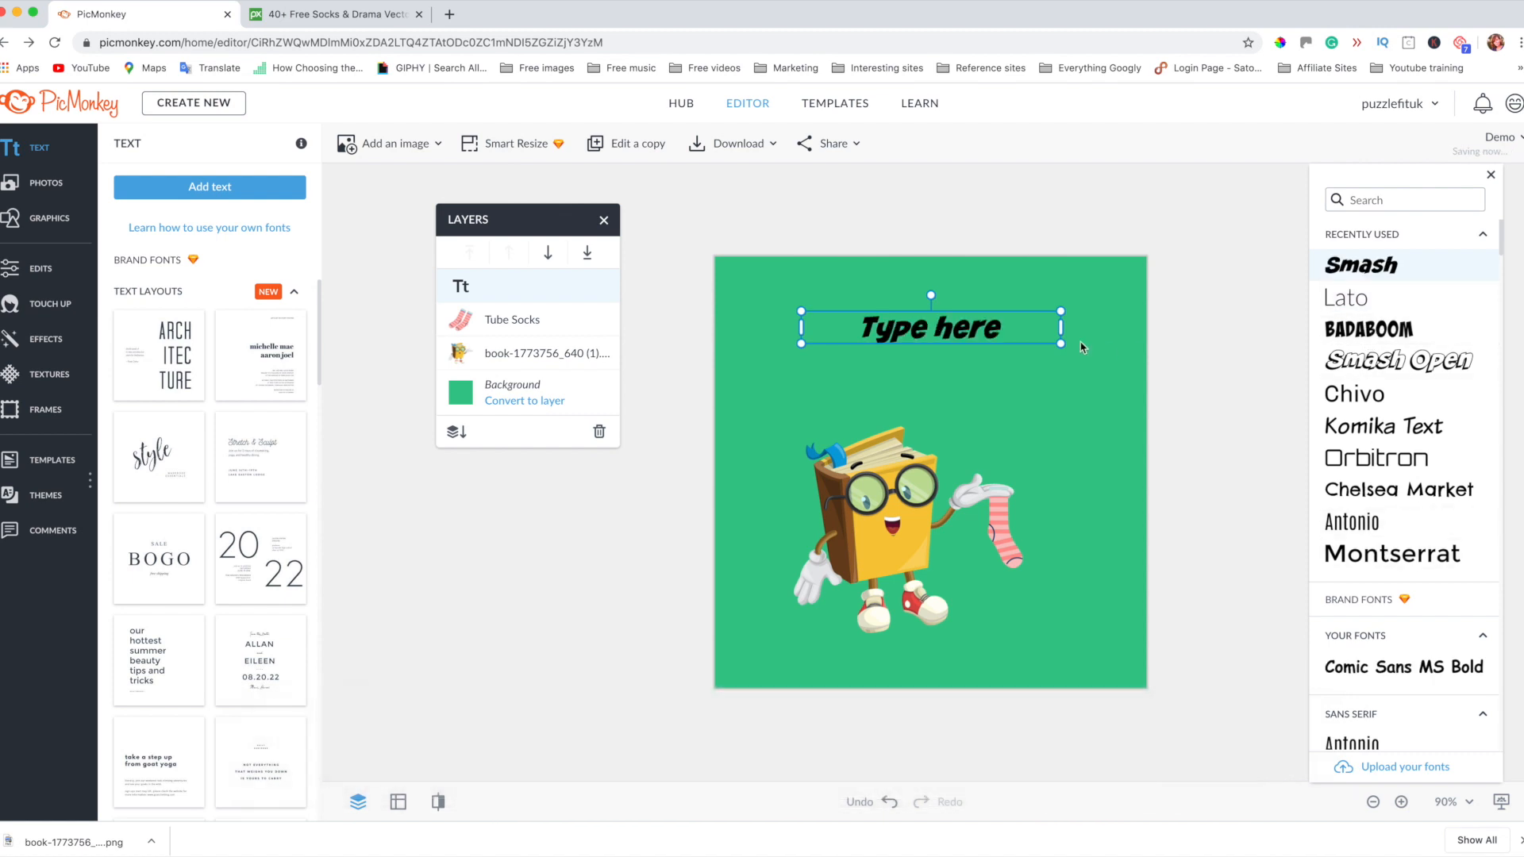
- Replace the placeholder text with "Hey there how are you today?"
click(1018, 332)
click(1008, 326)
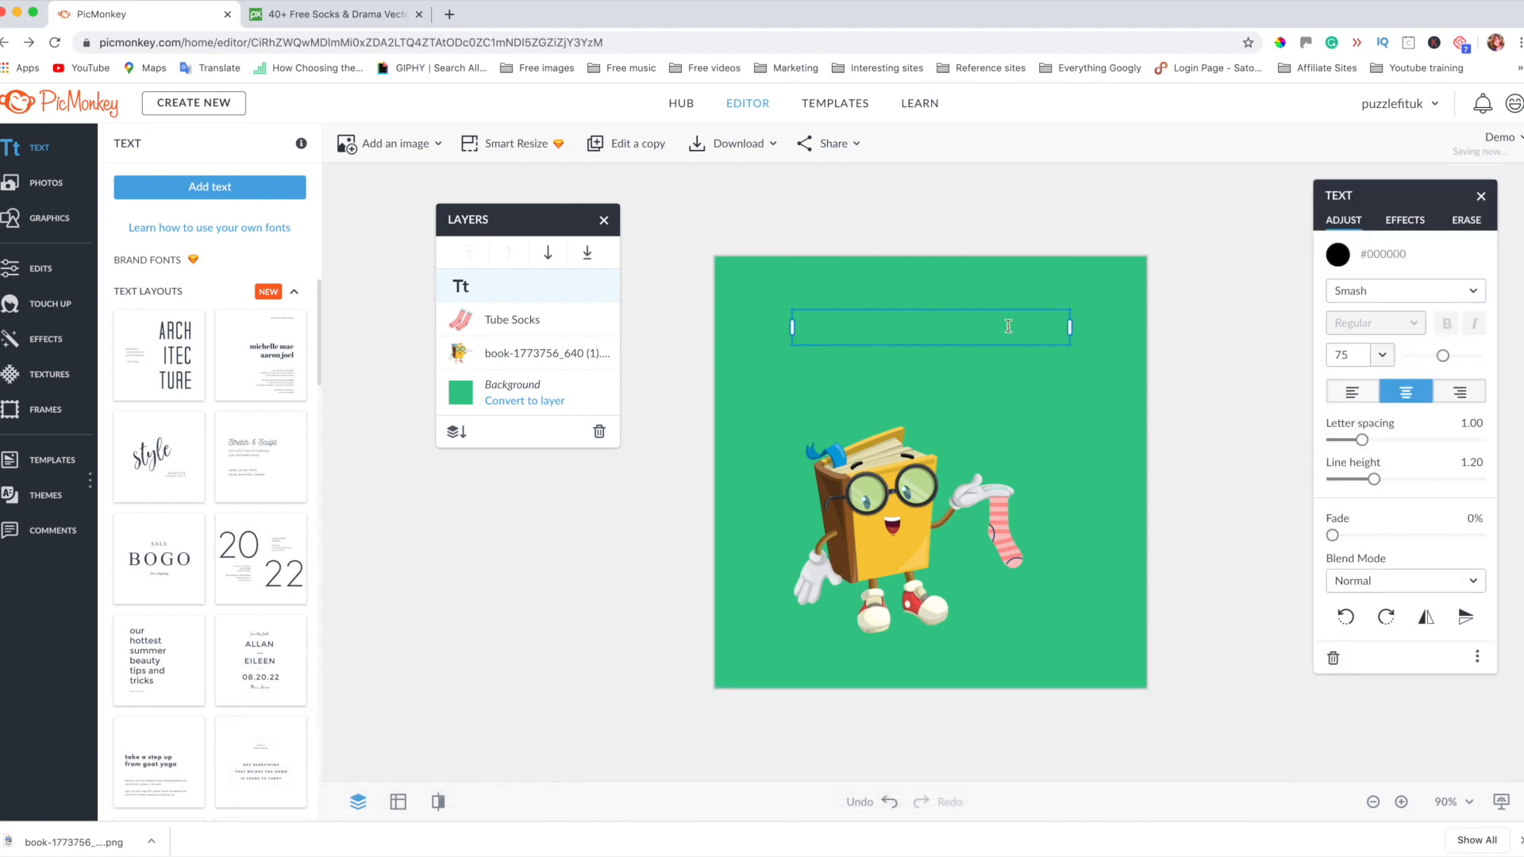
text(Hey ther)
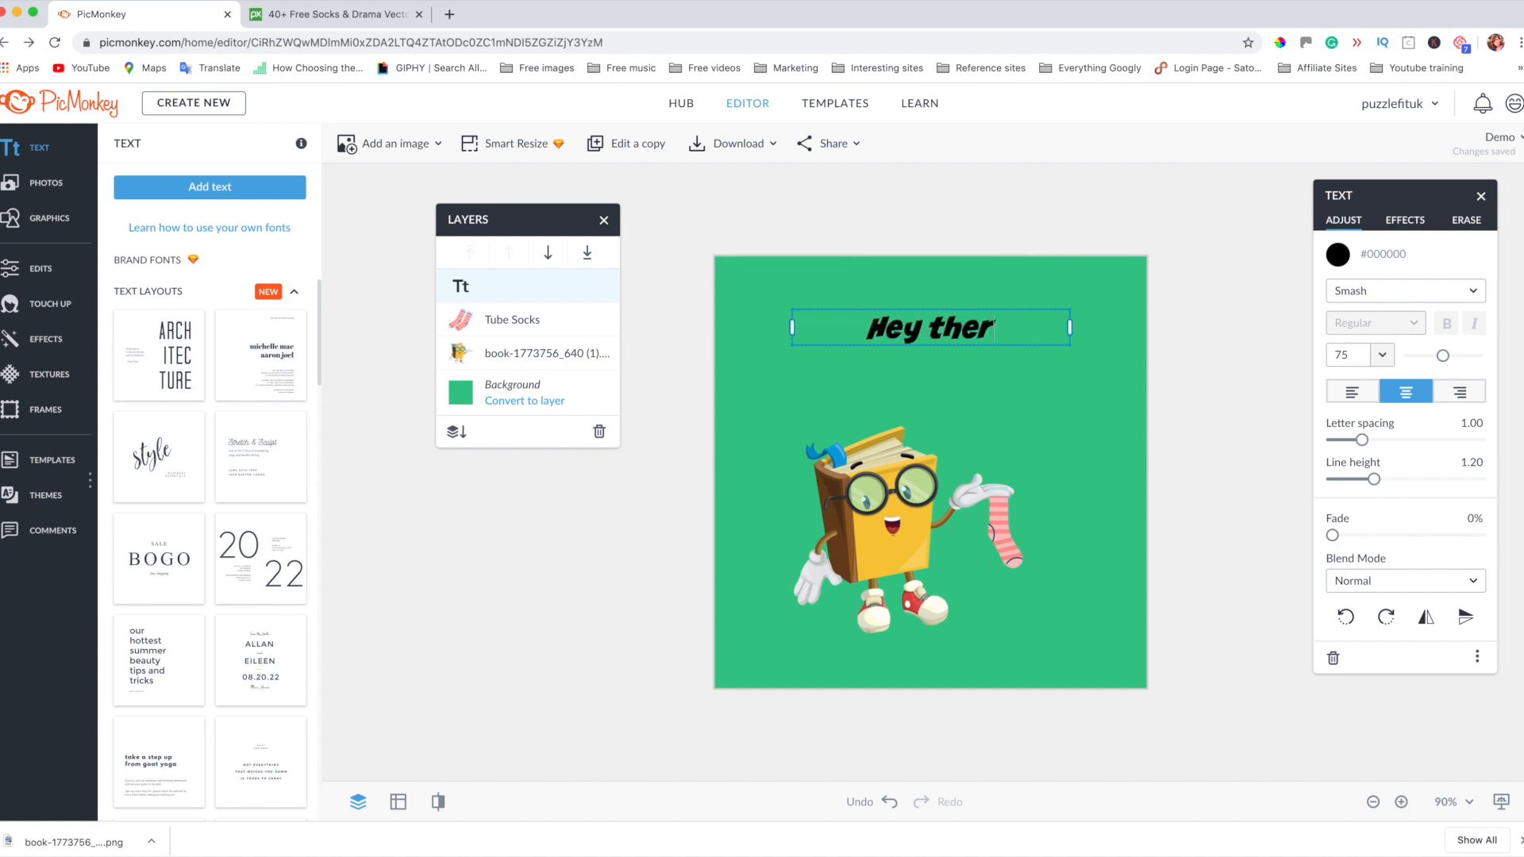
text(e how are you)
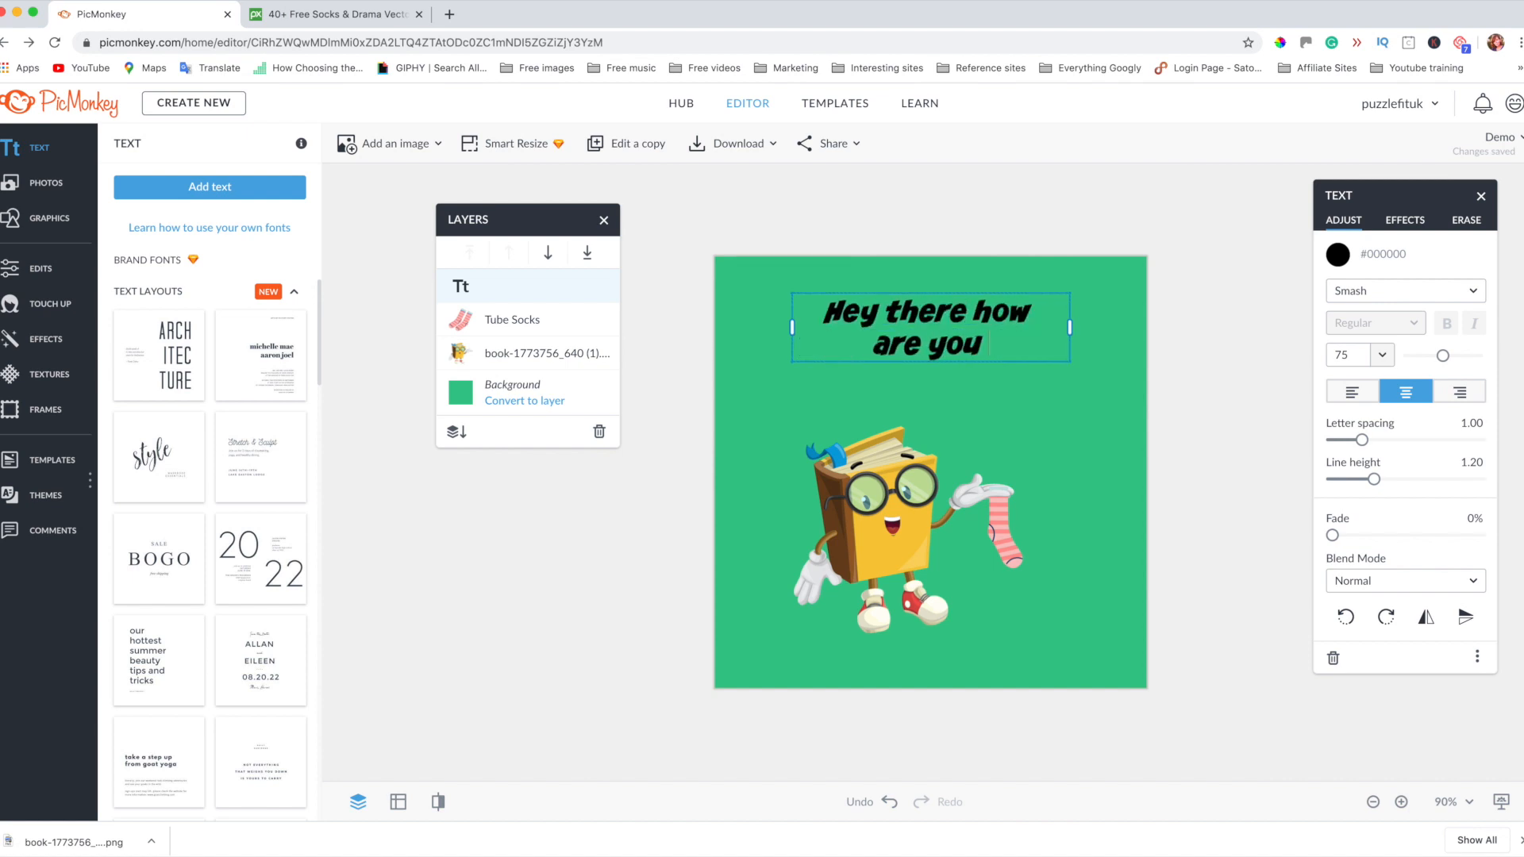
text( today?)
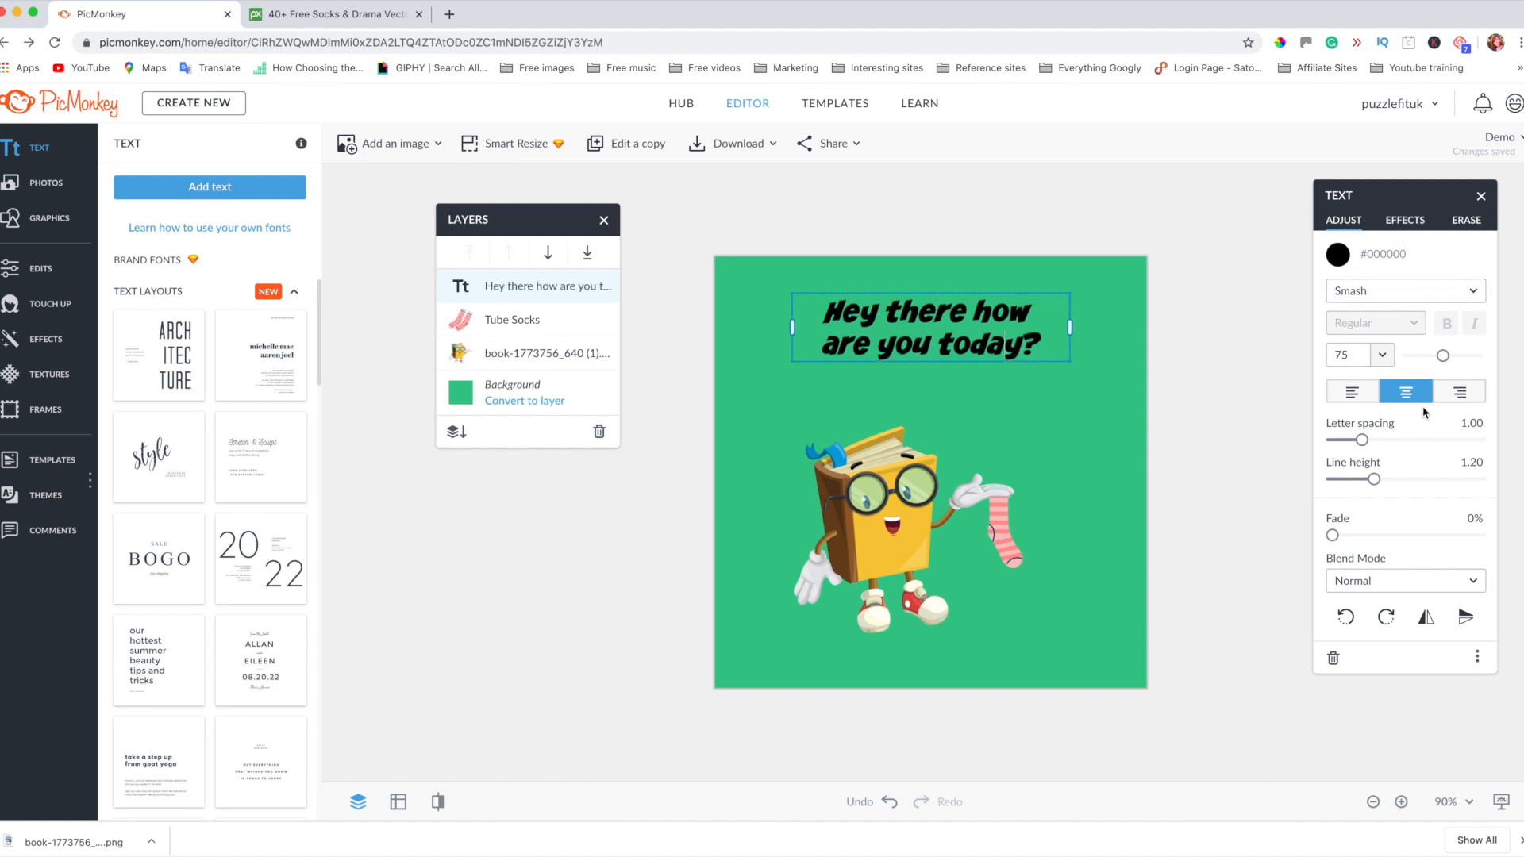
- Set the greeting text's size to 72 and its line height to 1.40
drag(1442, 359, 1456, 359)
click(1219, 389)
click(1015, 347)
drag(1038, 347, 810, 304)
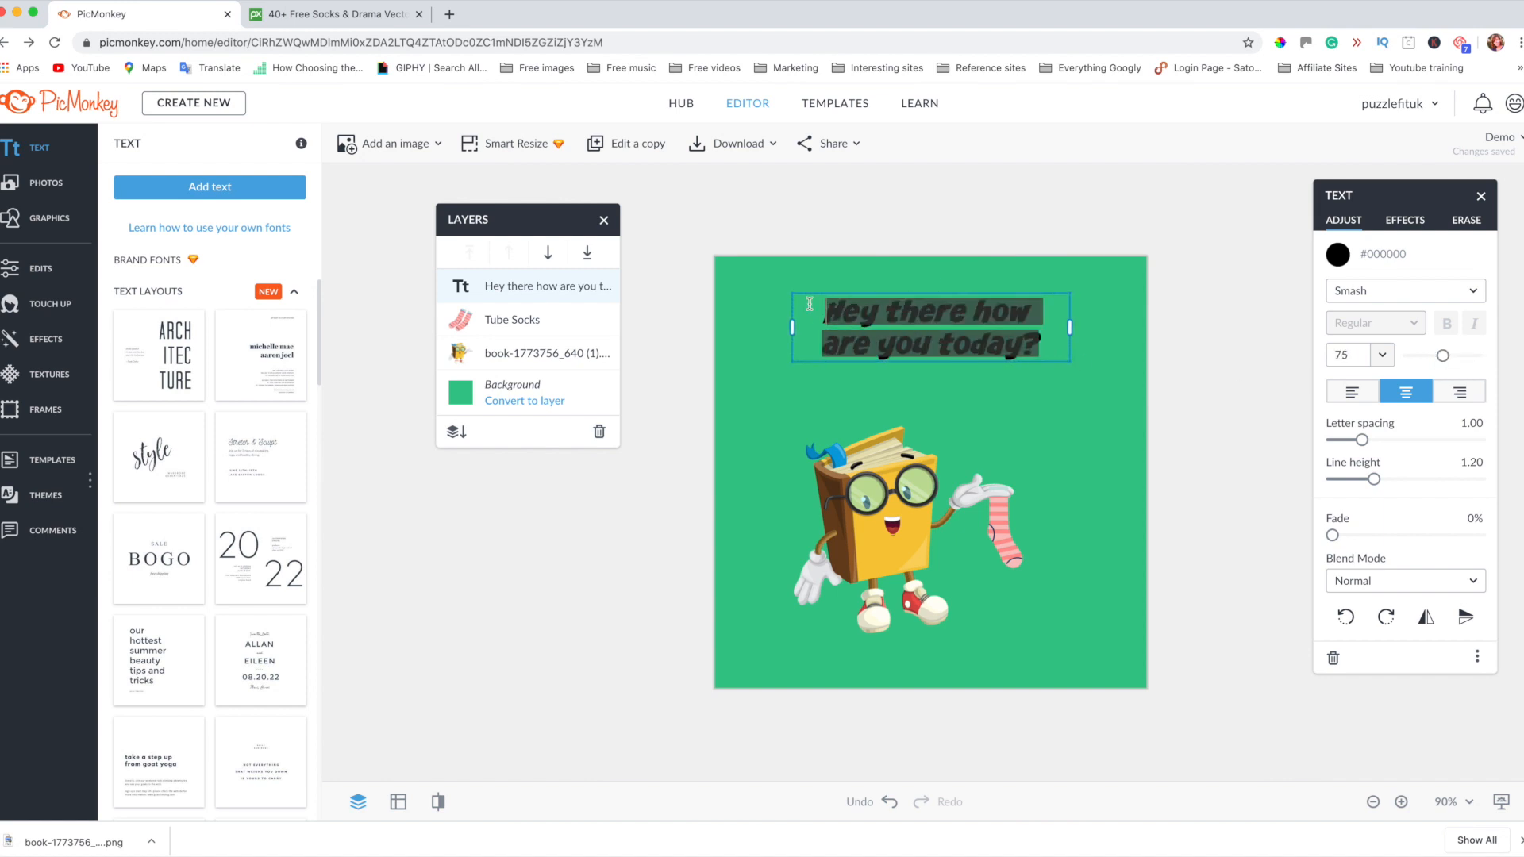
mouse_move(1443, 357)
mouse_down()
mouse_move(1455, 359)
mouse_move(1443, 361)
mouse_up()
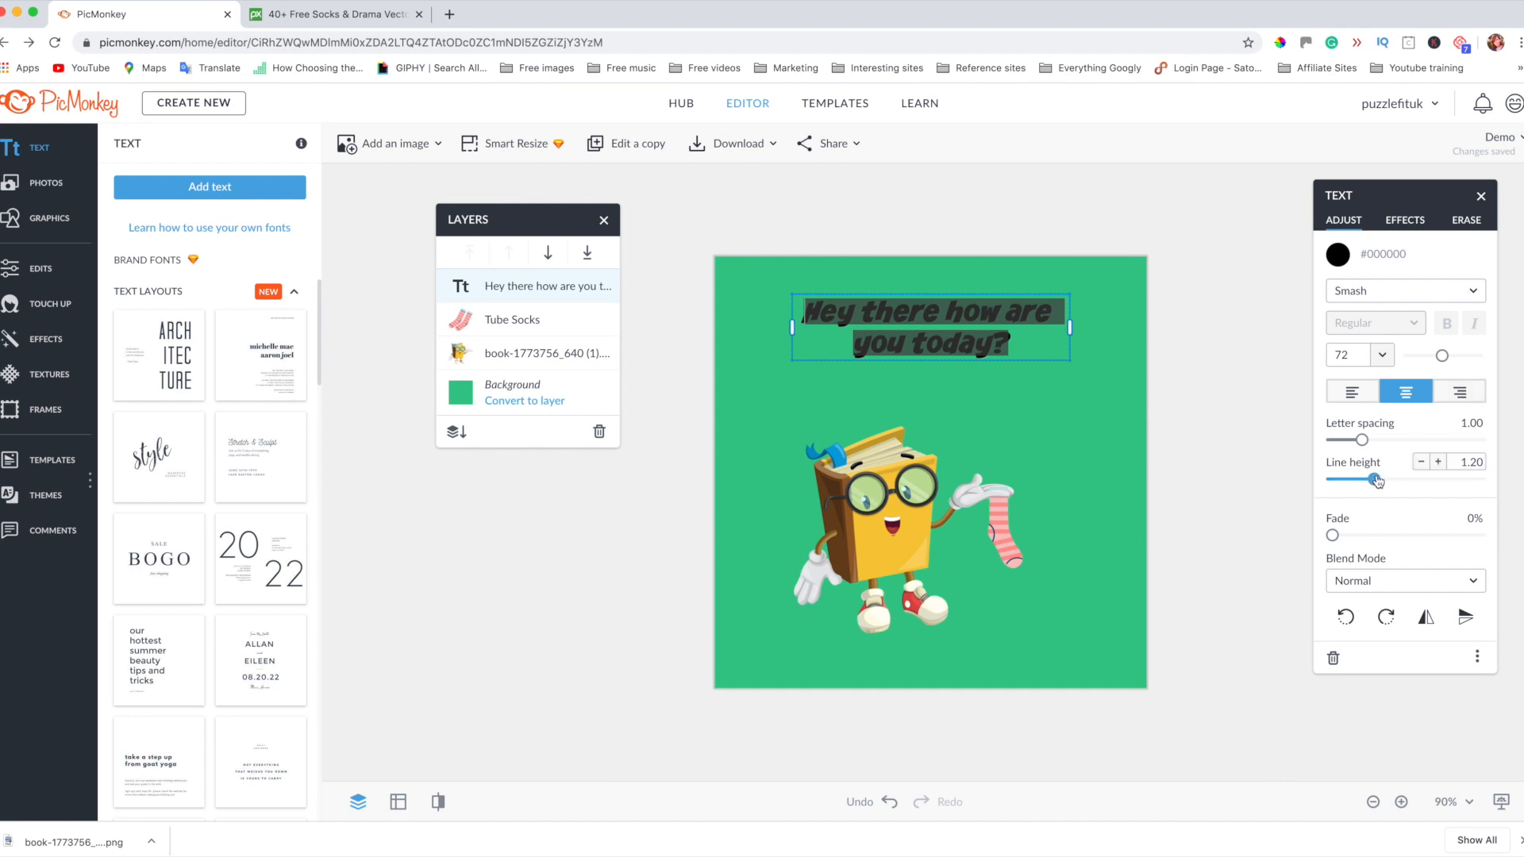
drag(1374, 480, 1385, 481)
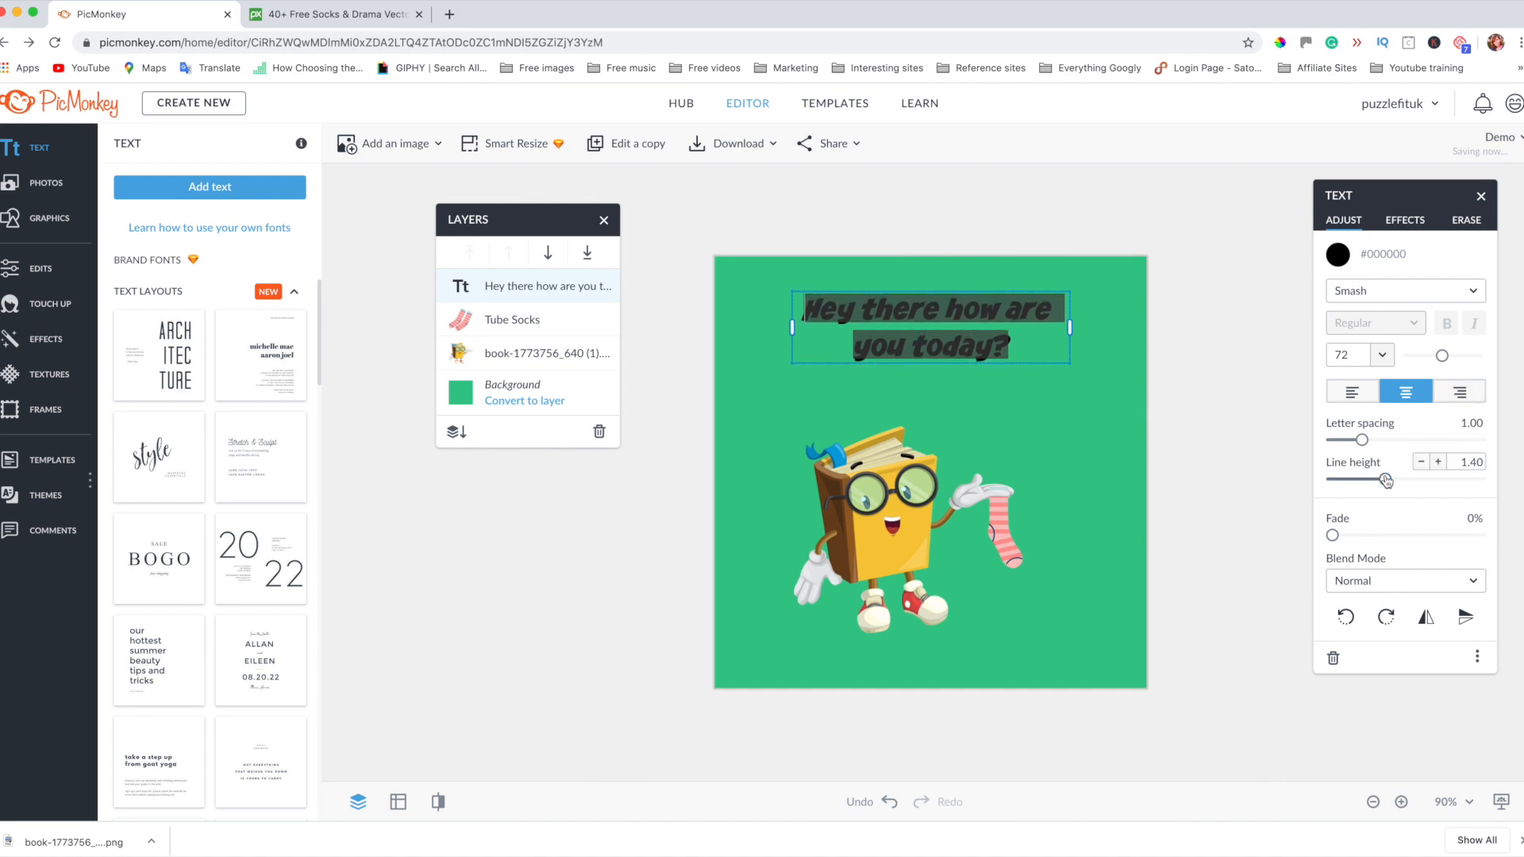
- Try the Drop Shadow, Inner Shadow and Outline effects on the greeting text, switching each one off again
click(1404, 224)
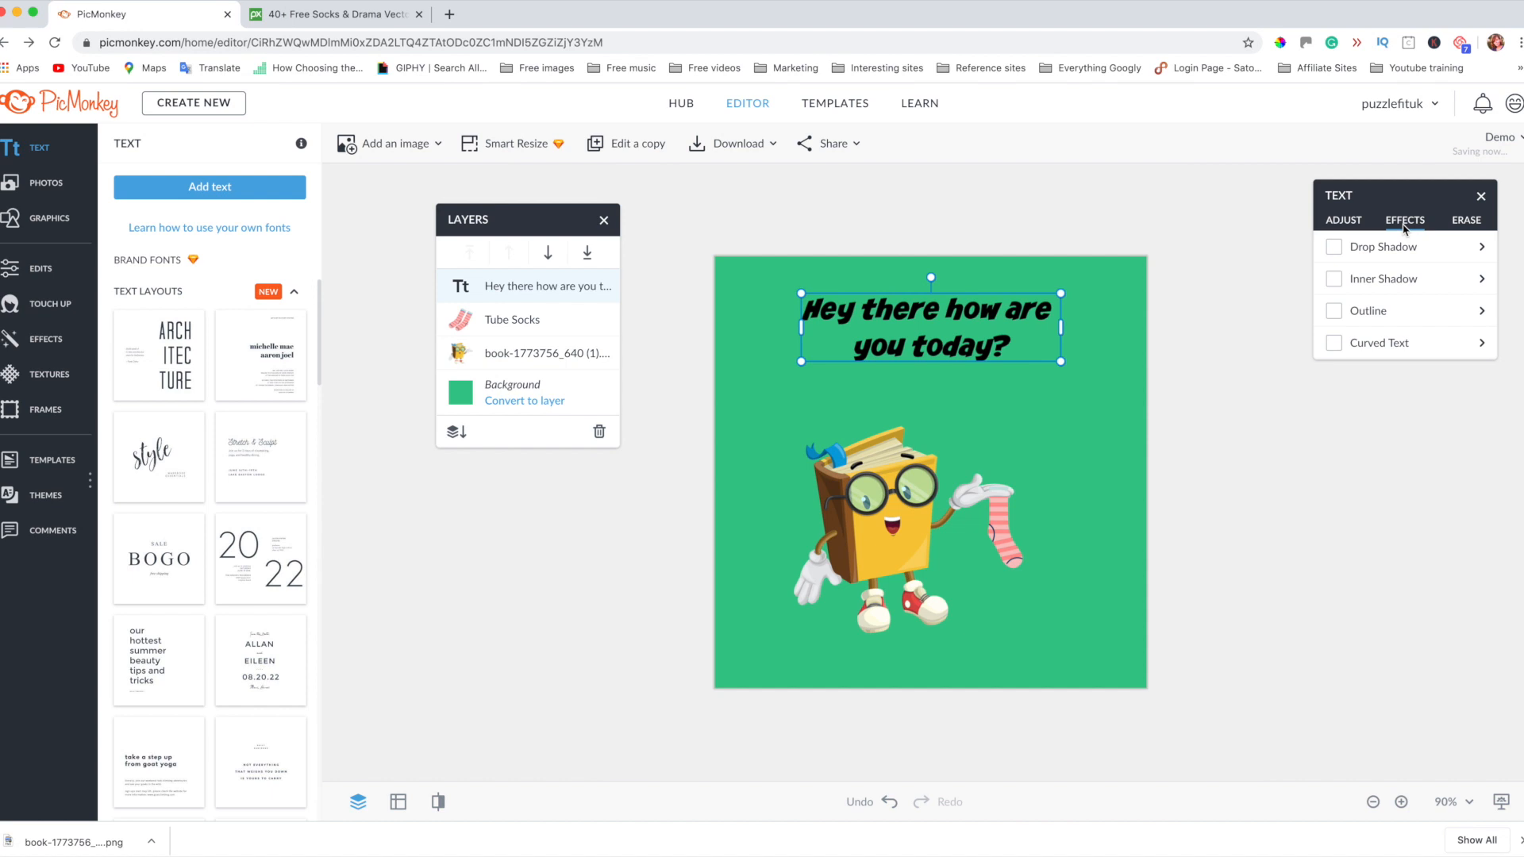
click(1333, 247)
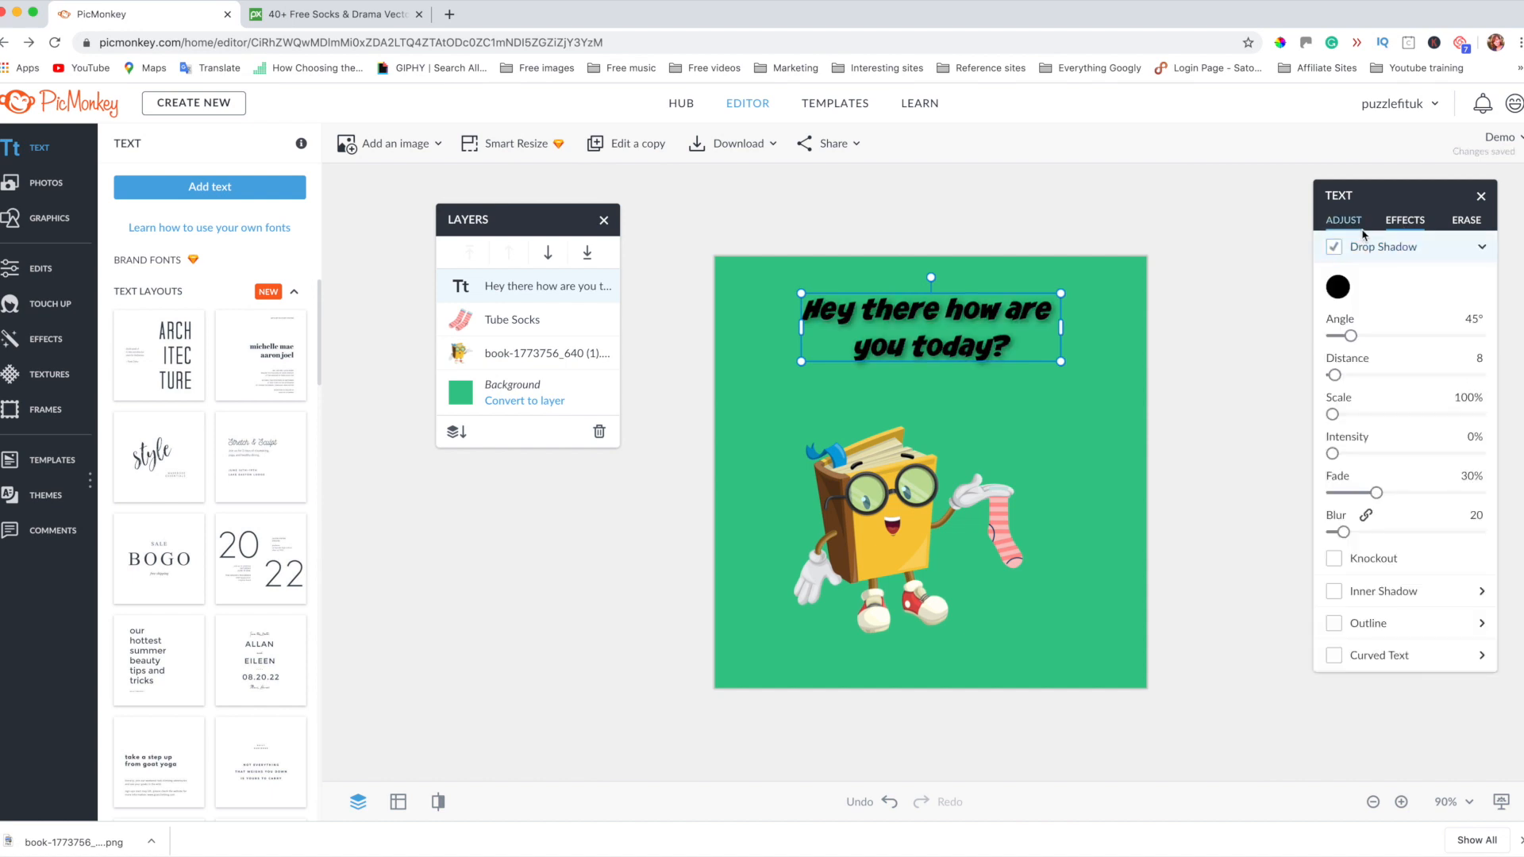
click(1333, 248)
click(1341, 283)
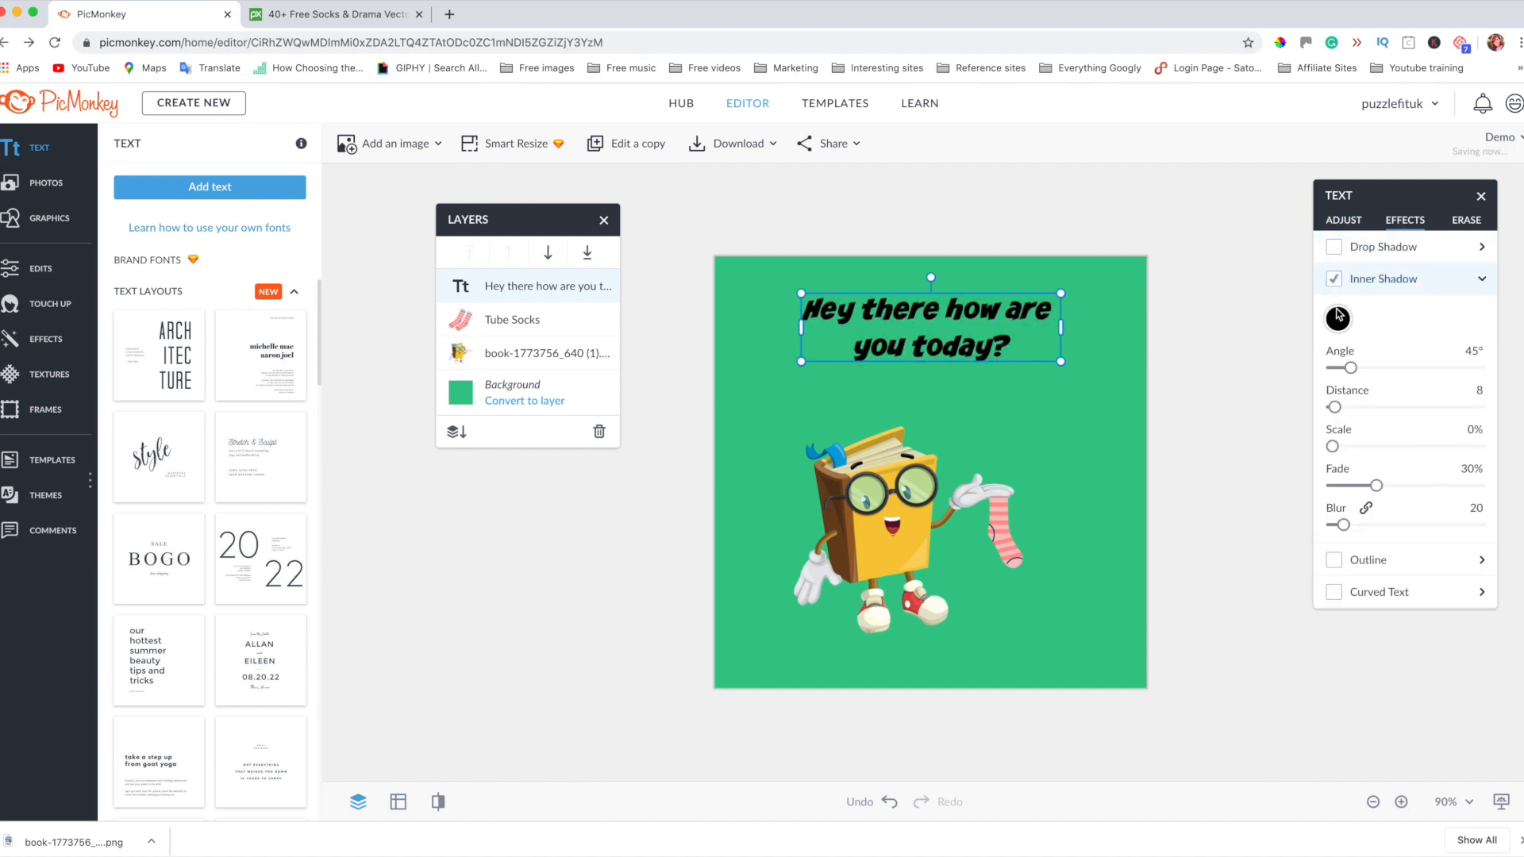
click(1334, 279)
click(1334, 312)
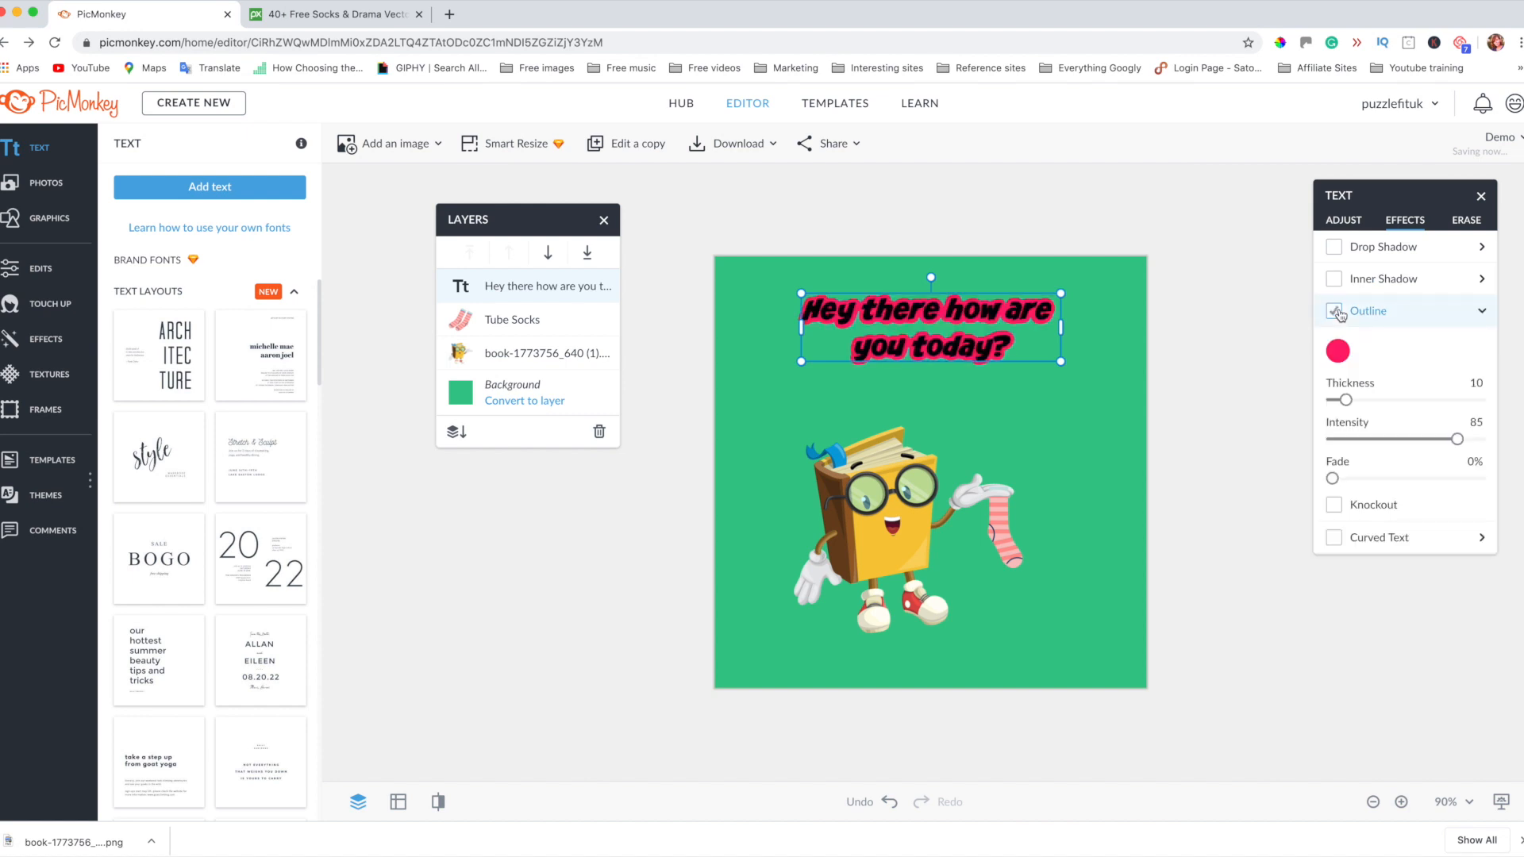
click(1337, 313)
- Try the Curved Text effect on the greeting as an arc, widening the text box and bending the curve downwards, and remove the effect
click(1333, 345)
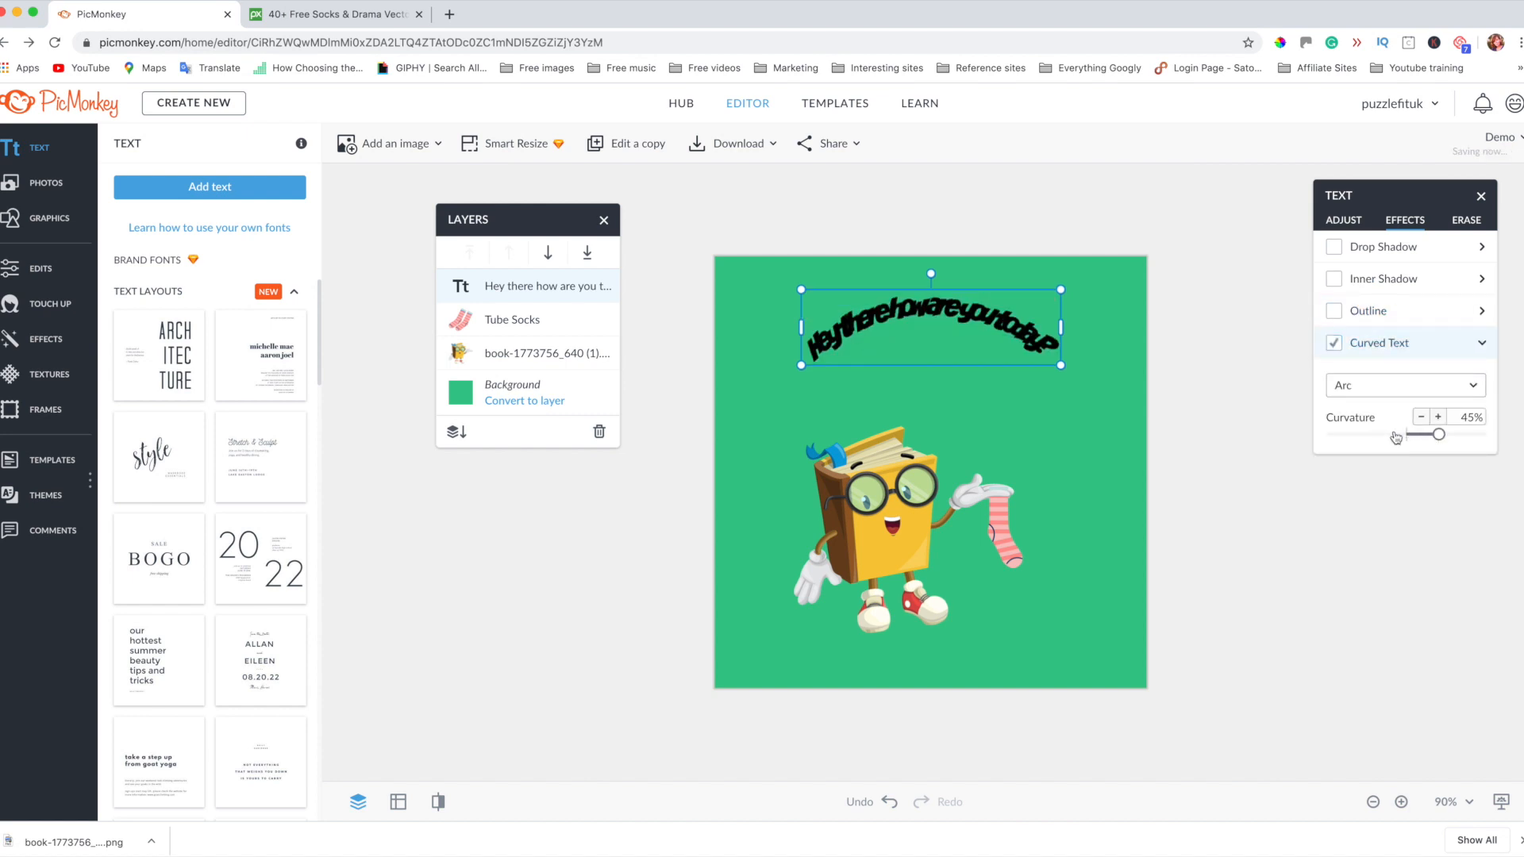
drag(1072, 328, 1168, 327)
drag(999, 308, 943, 338)
mouse_move(1439, 434)
mouse_down()
mouse_move(1346, 441)
mouse_move(1426, 432)
mouse_up()
click(1034, 403)
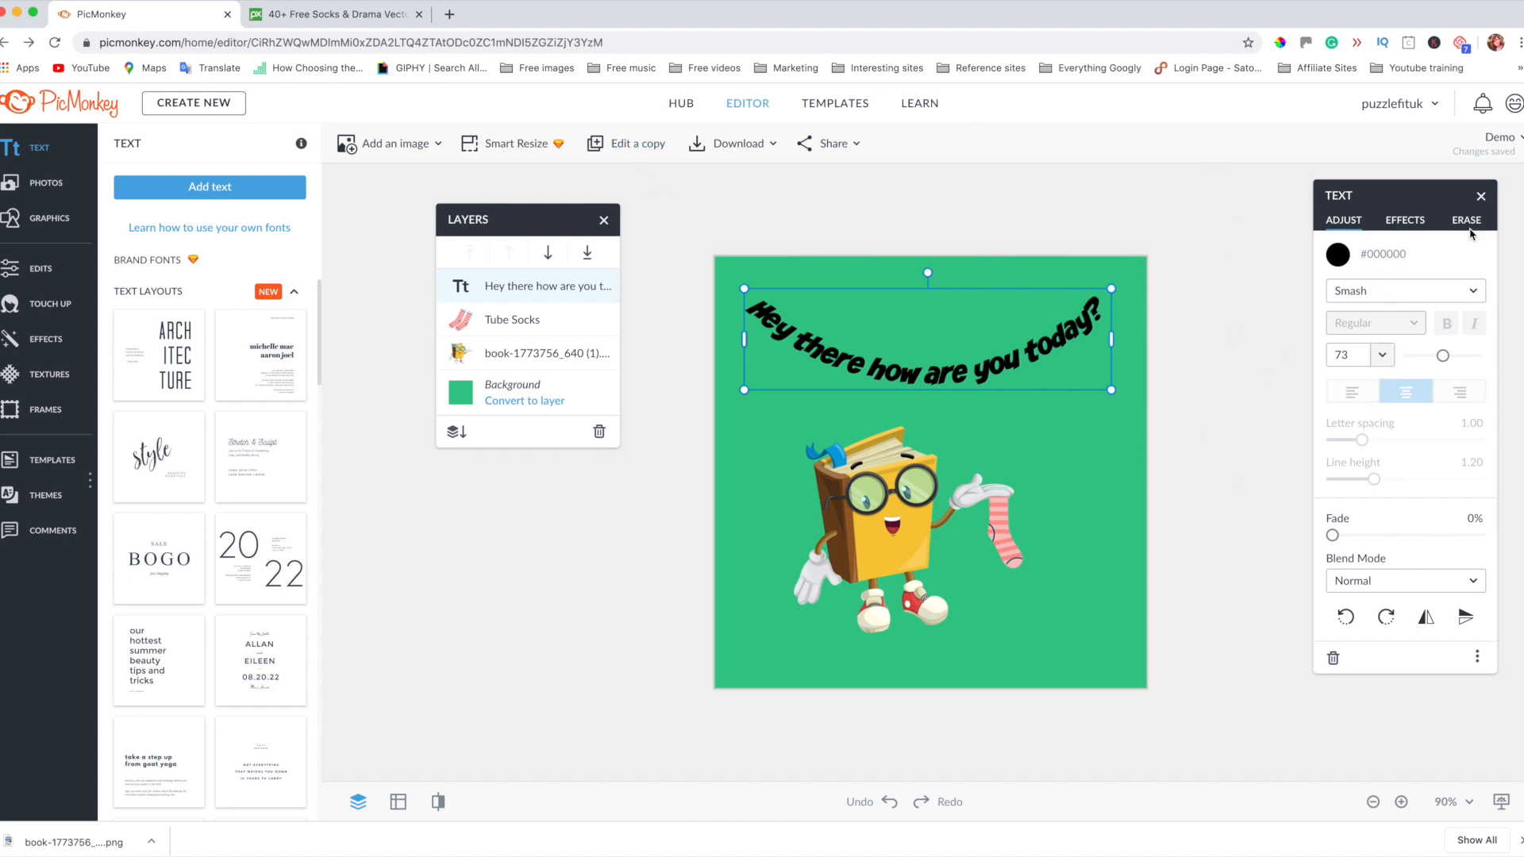
click(1405, 221)
click(1334, 343)
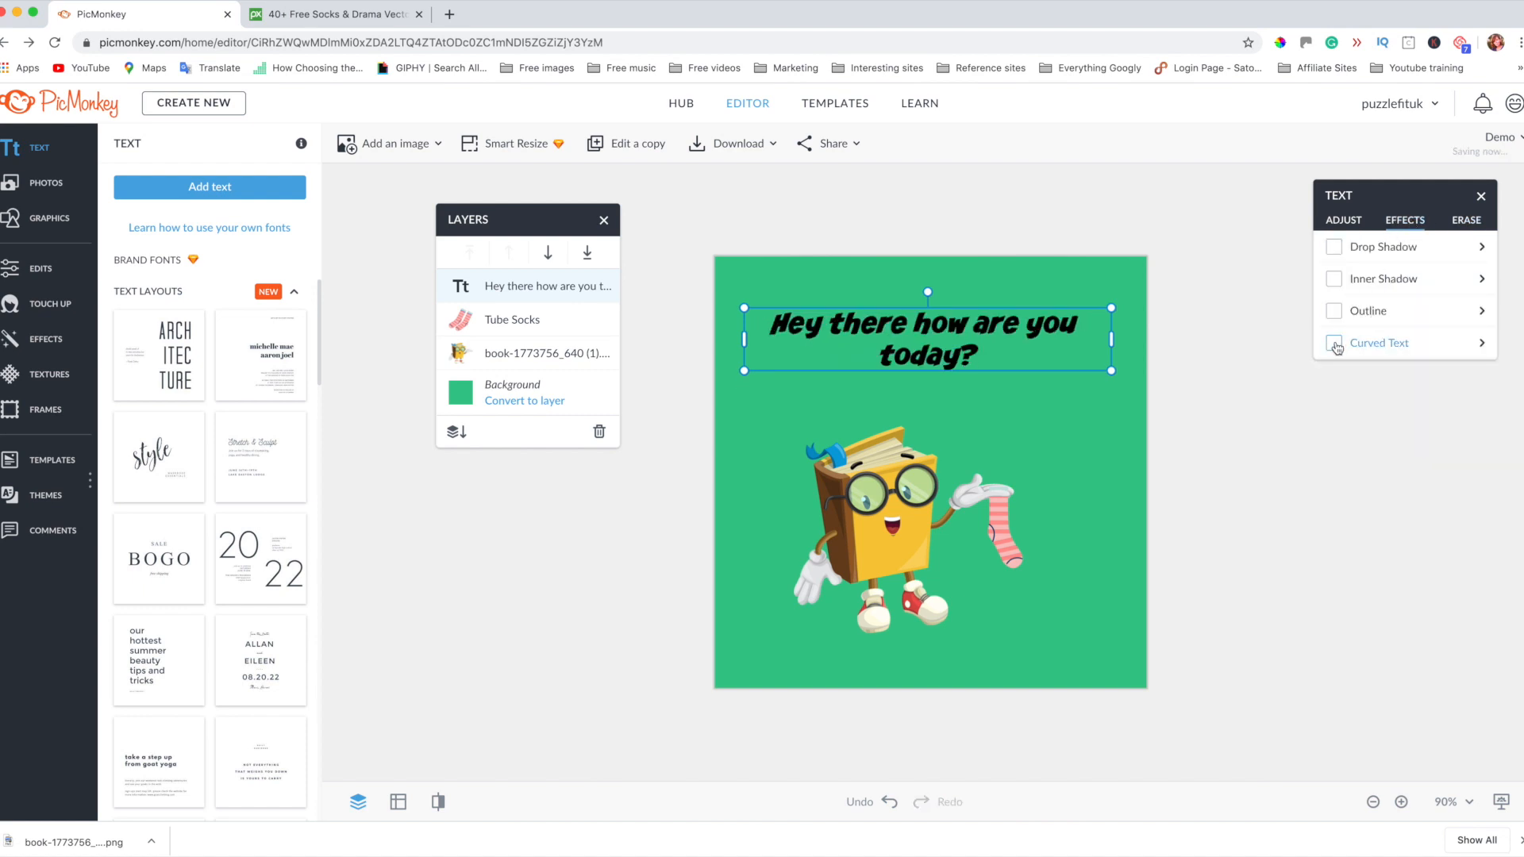
- Narrow the text box so the greeting wraps after "how", and centre it horizontally just above the book character
click(1199, 378)
click(996, 357)
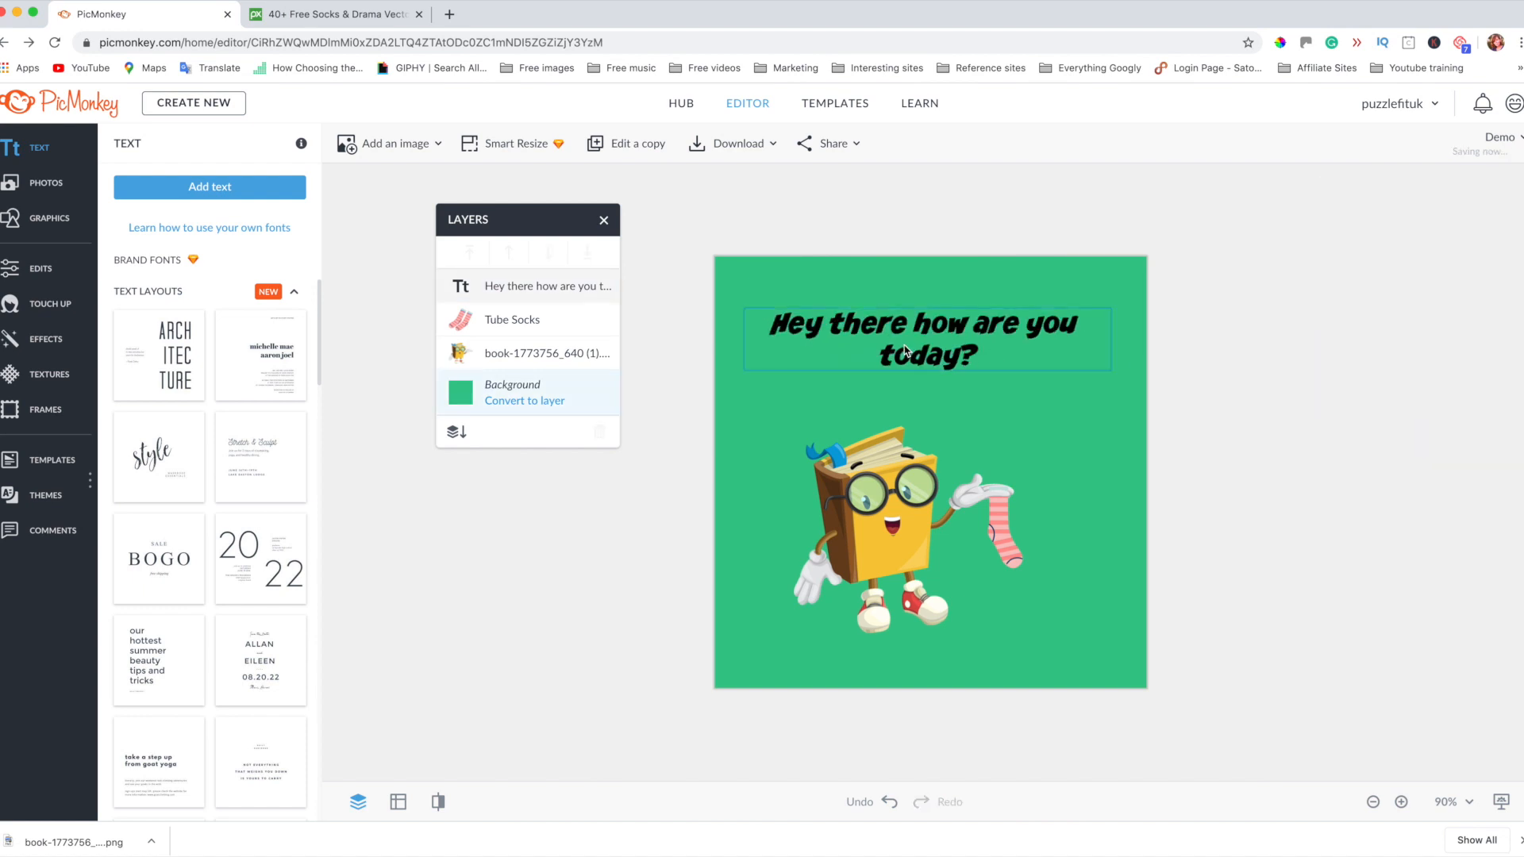
drag(1111, 339, 1000, 338)
click(1222, 372)
drag(901, 349, 959, 365)
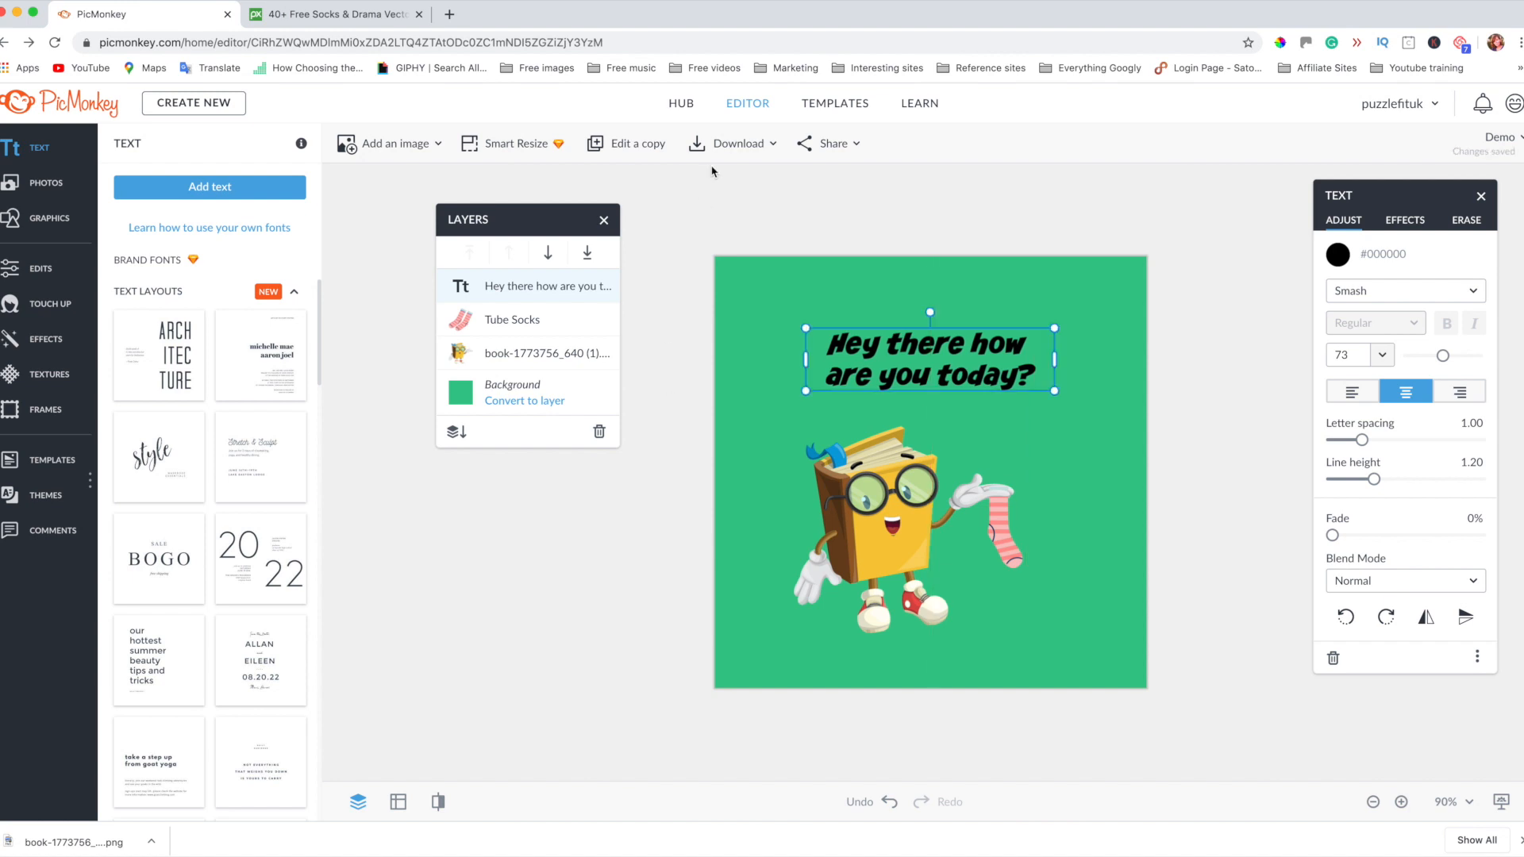
- Choose .jpg as the graphic's download file type, after trying .png
click(732, 145)
click(708, 222)
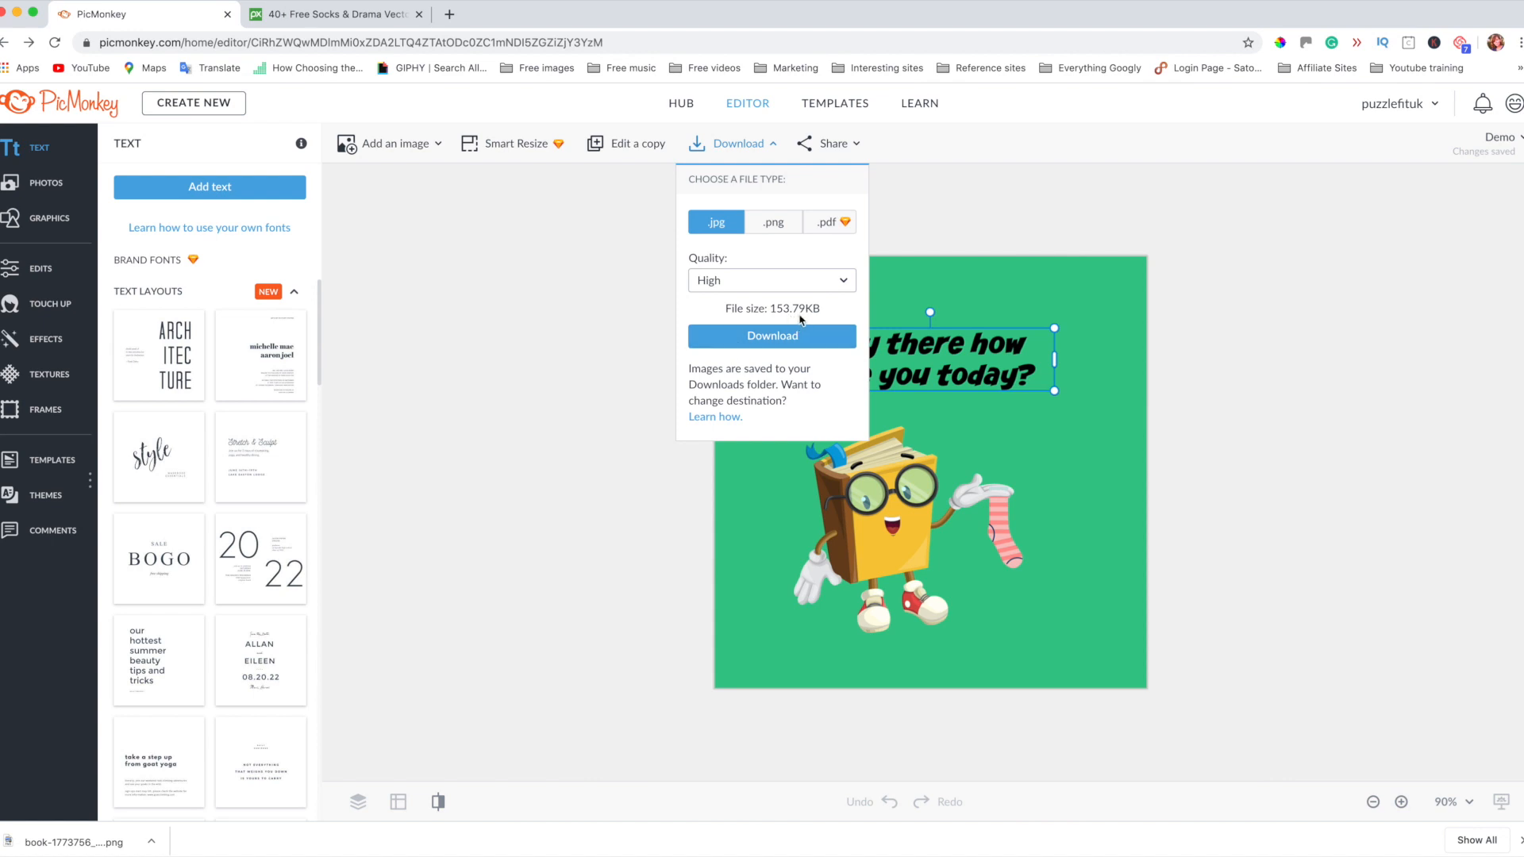
click(758, 225)
click(715, 225)
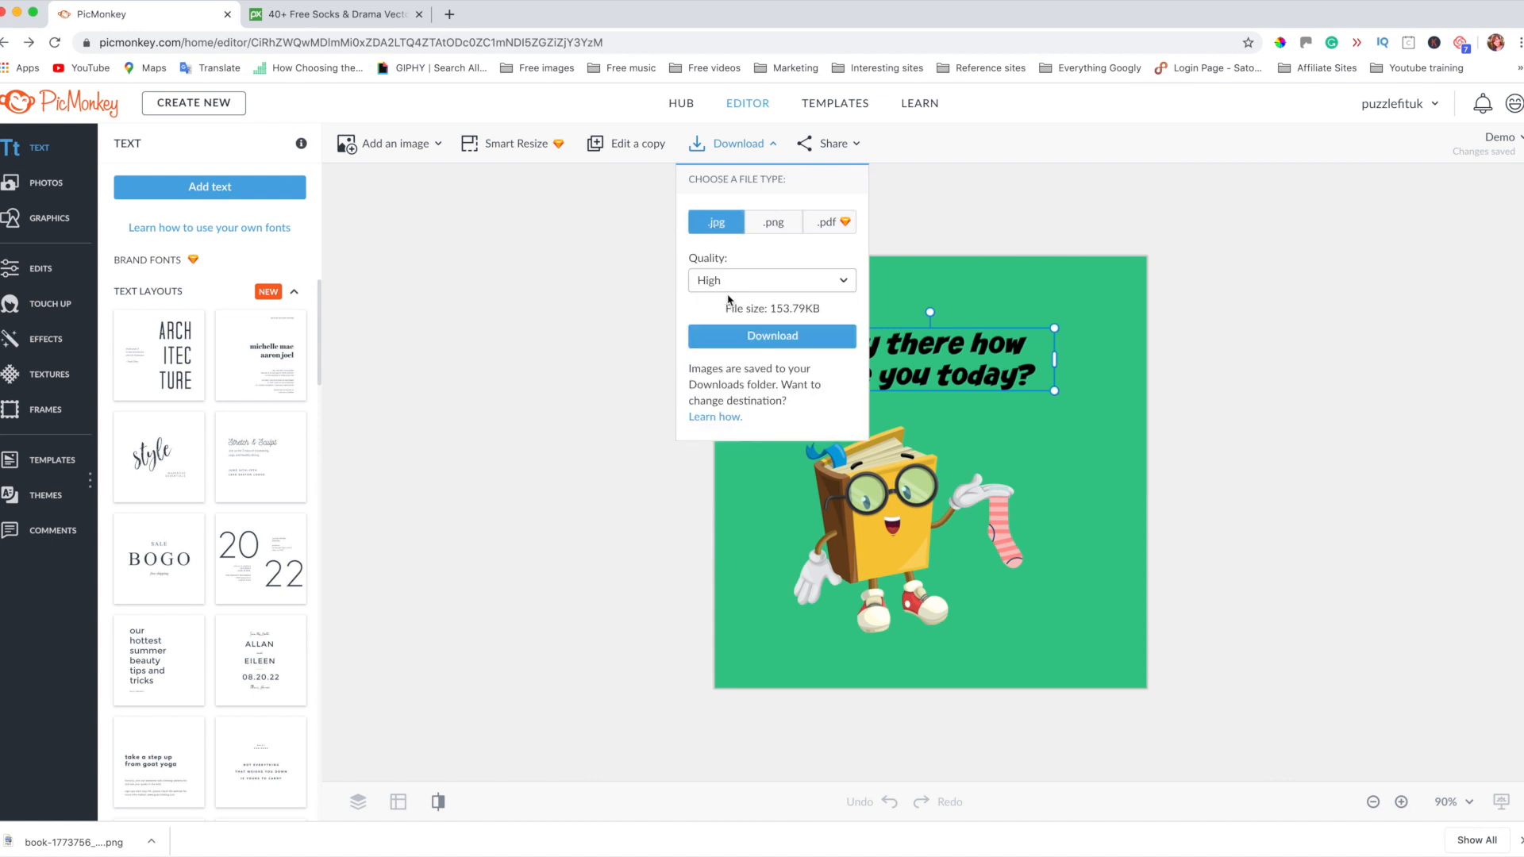